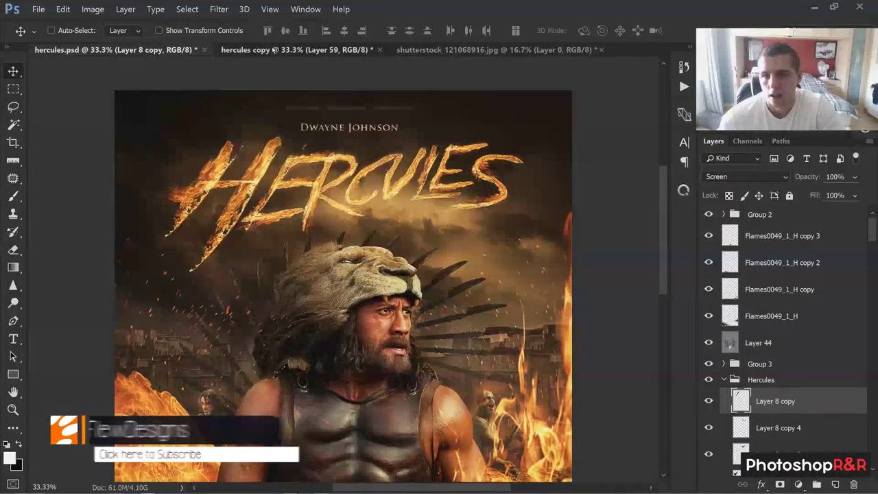
# Compare the hand-drawn HERCULES lettering on Layer 59 of the hercules copy document with the finished title in hercules.psd.
pyautogui.click(294, 49)
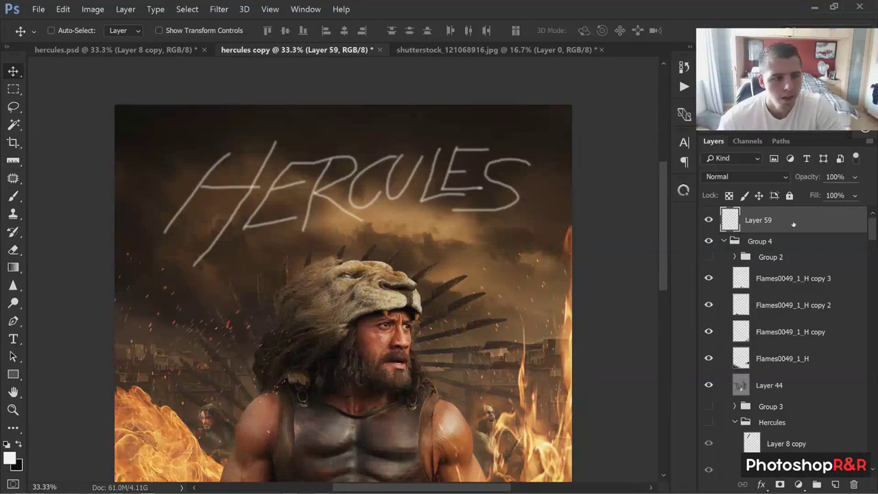
pyautogui.scroll(-2, 437, 243)
pyautogui.scroll(3, 436, 246)
pyautogui.scroll(-1, 437, 242)
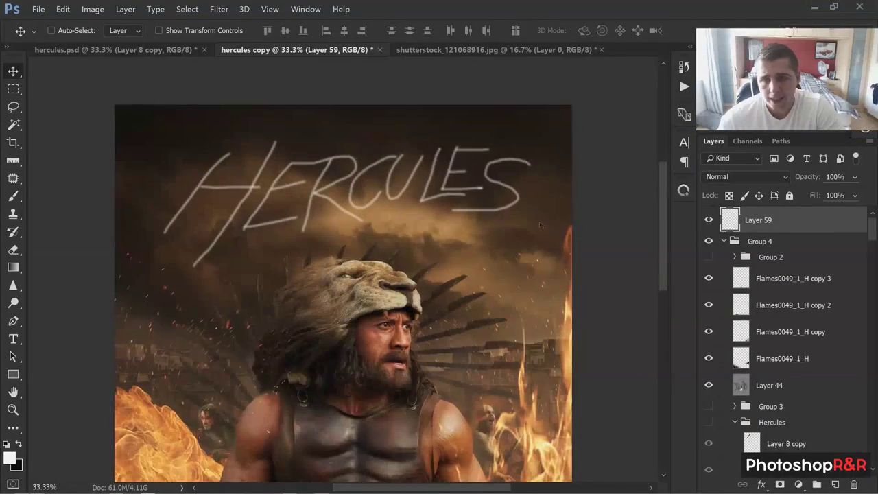
pyautogui.click(155, 51)
pyautogui.click(275, 51)
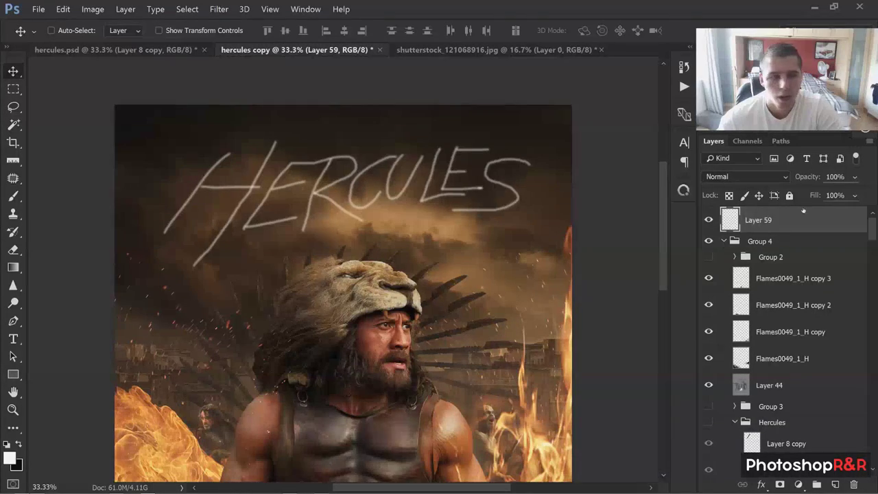
pyautogui.click(709, 220)
pyautogui.click(709, 221)
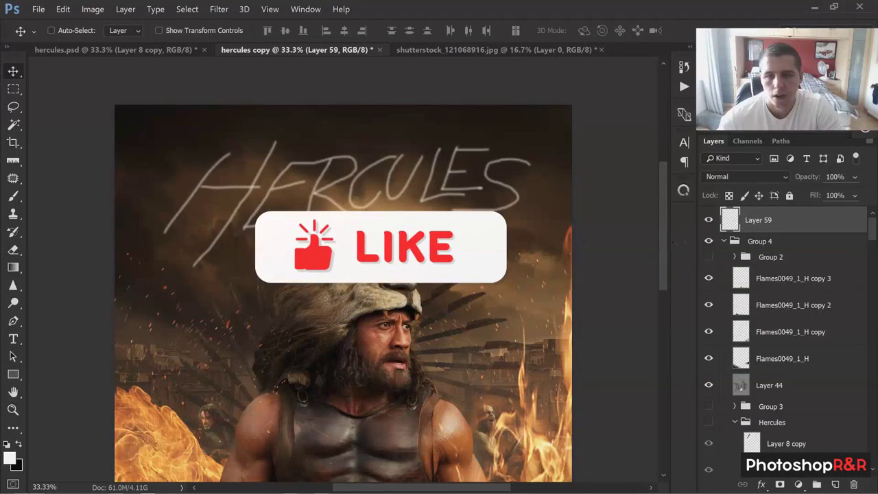
pyautogui.hotkey('ctrl', '+')
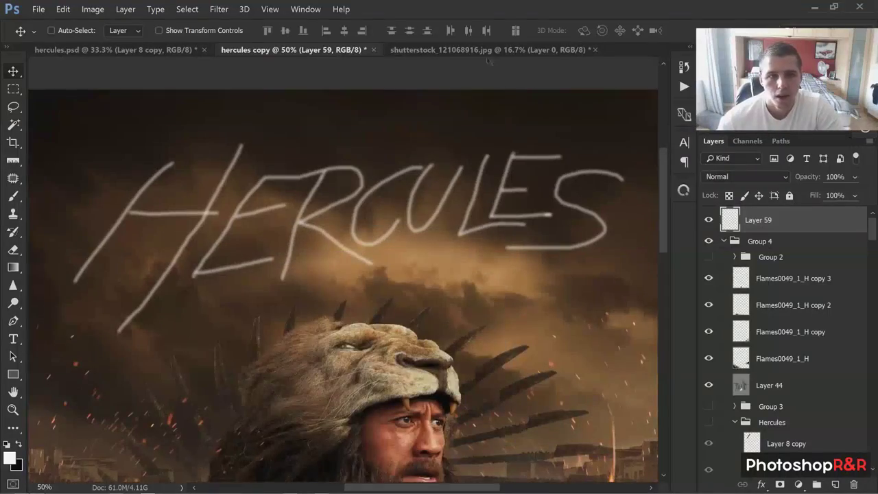
# Lasso the long tapering horizontal flame in the upper part of the shutterstock_121068916.jpg flame sheet.
pyautogui.click(485, 54)
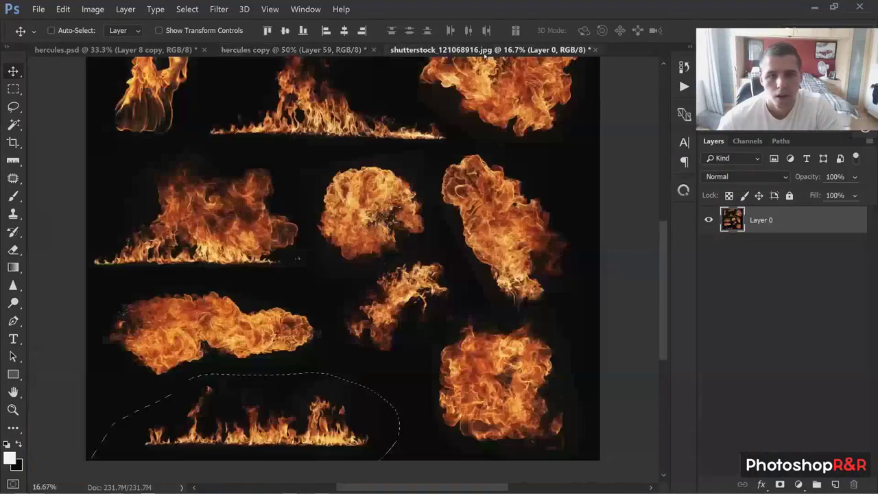
pyautogui.scroll(2, 309, 247)
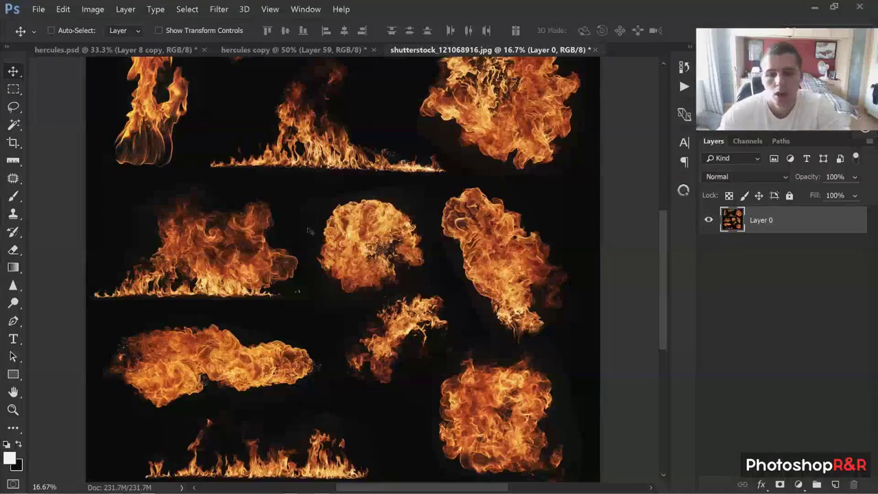
pyautogui.scroll(3, 310, 232)
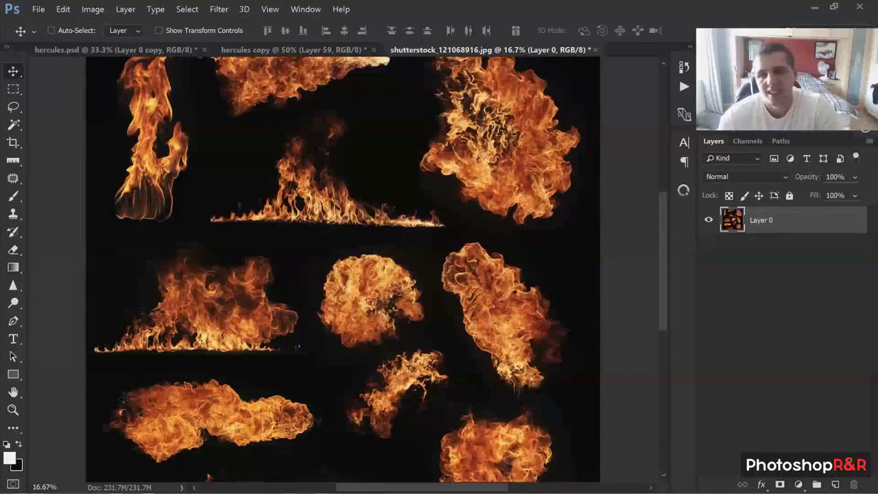
pyautogui.scroll(1, 343, 269)
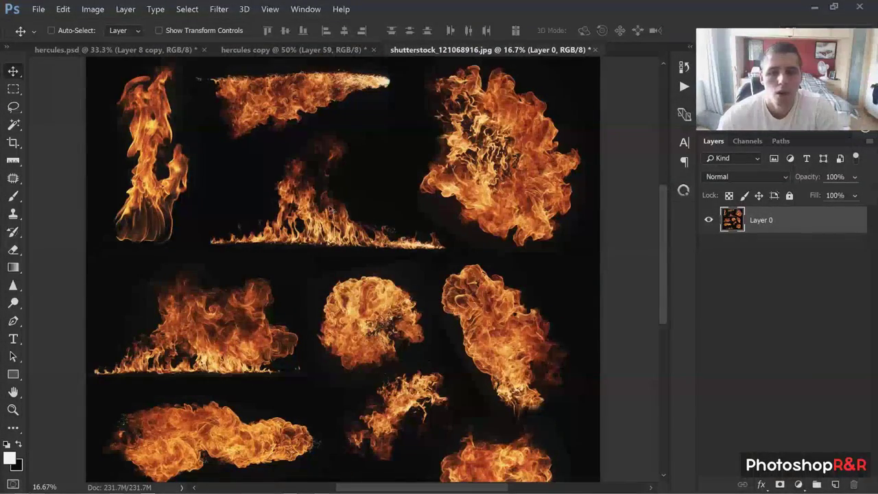
pyautogui.scroll(-2, 343, 269)
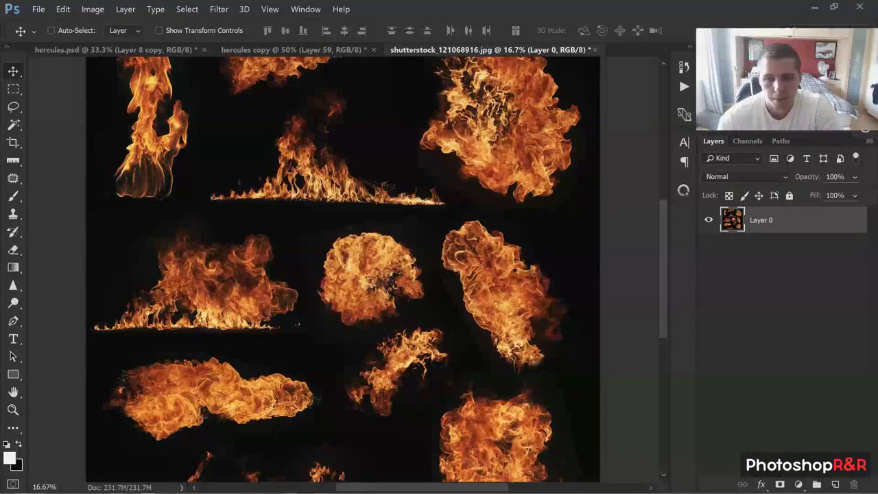
pyautogui.press('l')
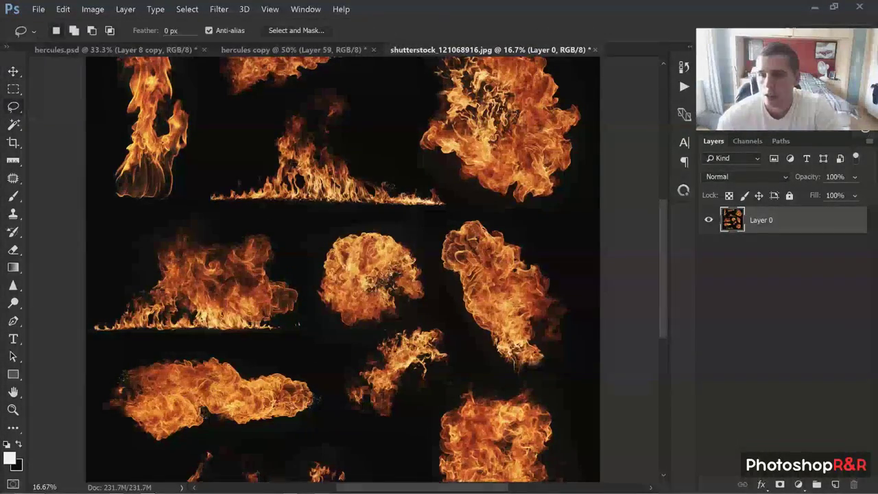
pyautogui.scroll(3, 343, 269)
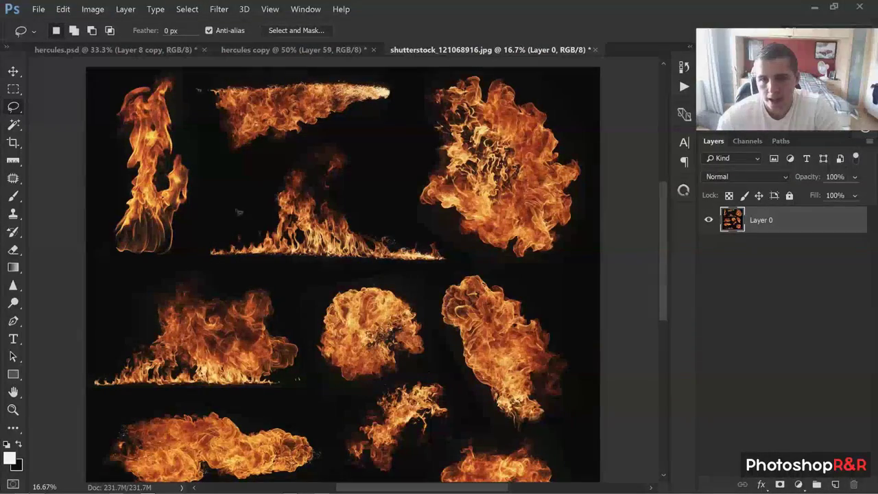
pyautogui.moveTo(285, 149)
pyautogui.mouseDown()
pyautogui.moveTo(405, 97)
pyautogui.moveTo(348, 73)
pyautogui.moveTo(264, 74)
pyautogui.mouseUp()
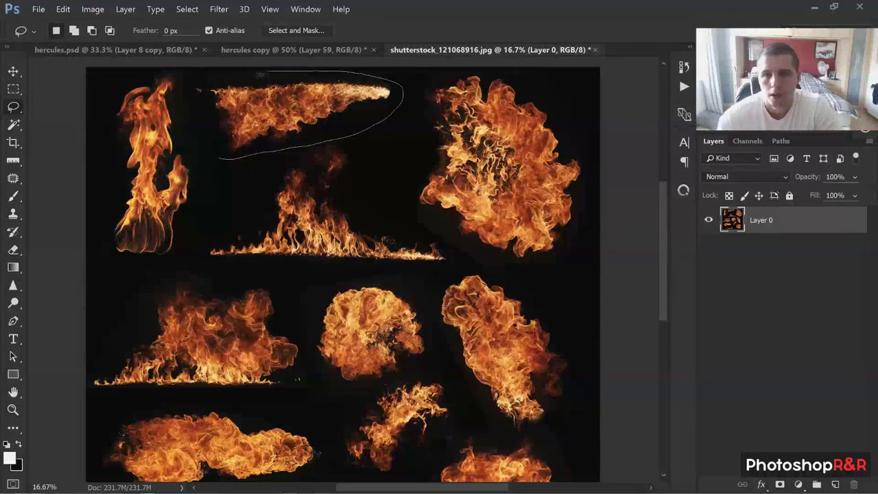
pyautogui.moveTo(201, 83)
pyautogui.mouseDown()
pyautogui.moveTo(194, 140)
pyautogui.moveTo(218, 158)
pyautogui.mouseUp()
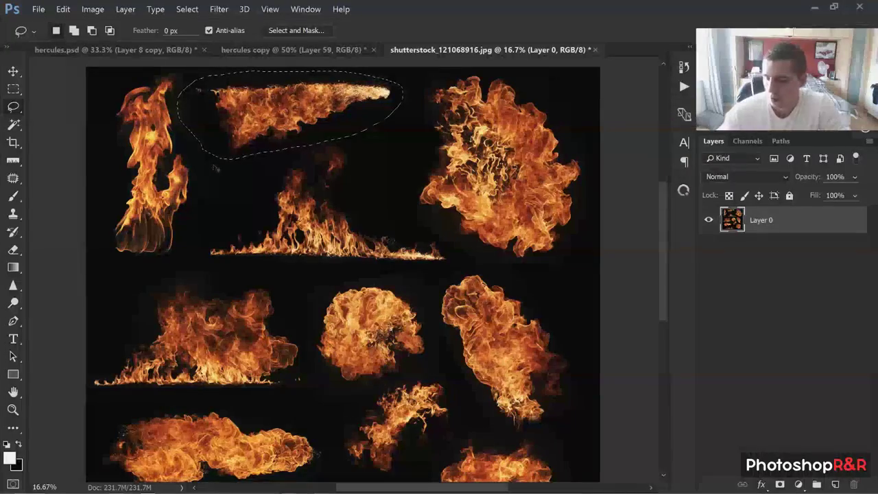
# Copy the selected flame into the hercules copy document and set its blending mode to Screen.
pyautogui.hotkey('ctrl', 'c')
pyautogui.click(247, 51)
pyautogui.hotkey('ctrl', 'v')
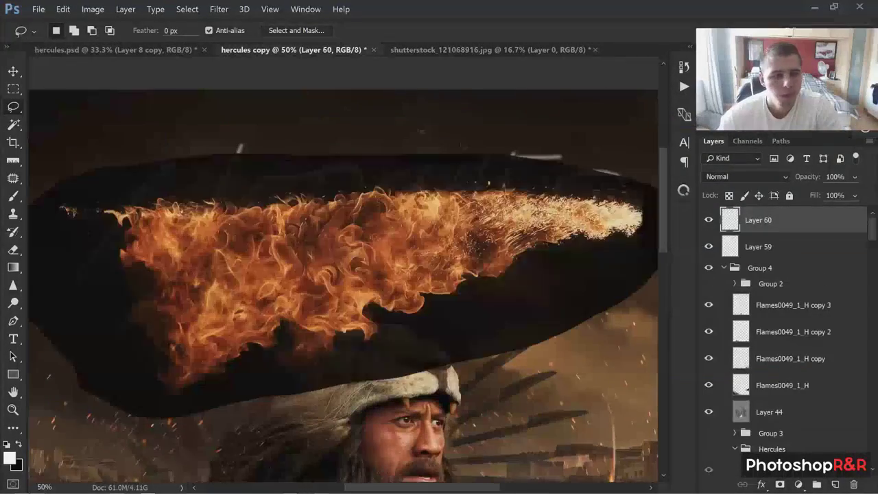
pyautogui.click(727, 176)
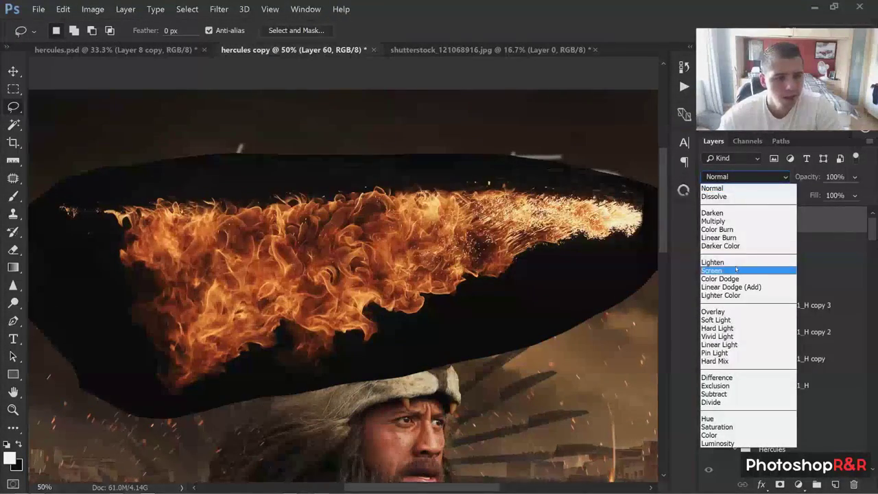
pyautogui.click(741, 268)
# Scale the flame to about 32%, rotate it about 119°, and place it beside the first stem of the H.
pyautogui.click(14, 72)
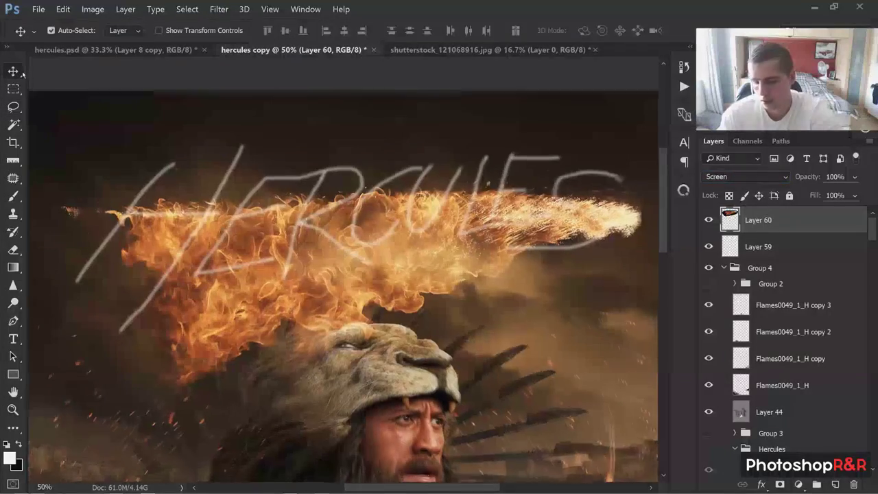
pyautogui.hotkey('ctrl', '-')
pyautogui.hotkey('ctrl', 't')
pyautogui.moveTo(471, 154); pyautogui.dragTo(386, 421)
pyautogui.moveTo(396, 265); pyautogui.dragTo(302, 308)
pyautogui.moveTo(436, 170); pyautogui.dragTo(310, 276)
pyautogui.moveTo(268, 299); pyautogui.dragTo(199, 195)
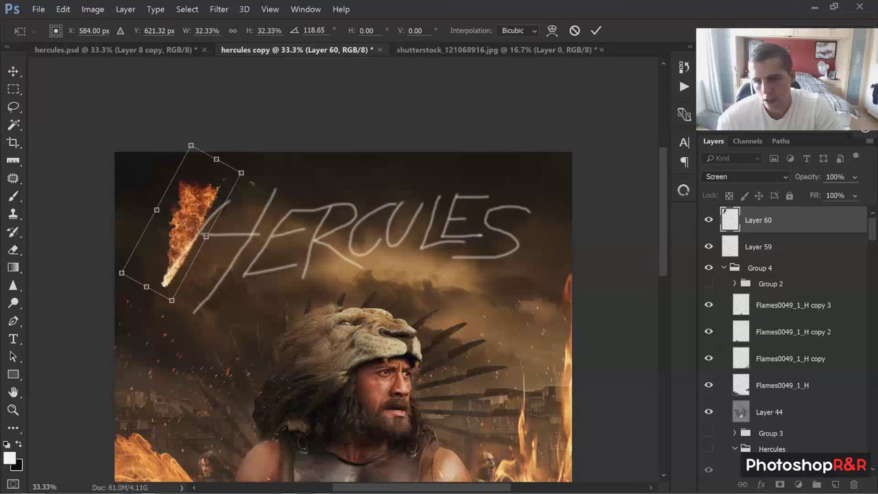
# Warp the flame into a tapered stroke with a flared upper tip along the first stem of the H.
pyautogui.rightClick(205, 194)
pyautogui.click(253, 246)
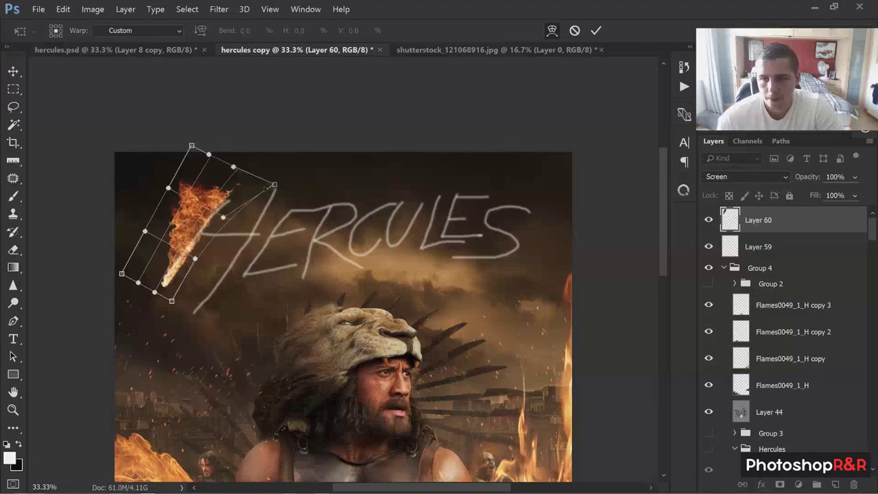
pyautogui.moveTo(199, 180); pyautogui.dragTo(200, 183)
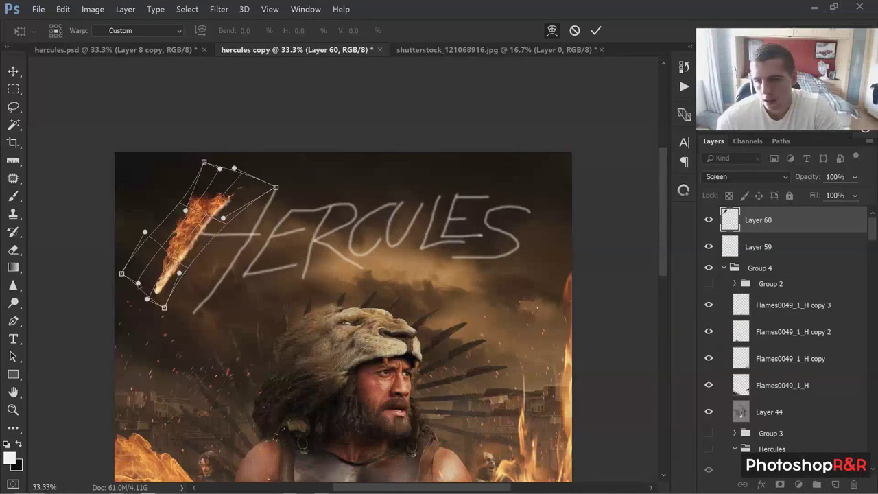
pyautogui.moveTo(164, 308); pyautogui.dragTo(160, 306)
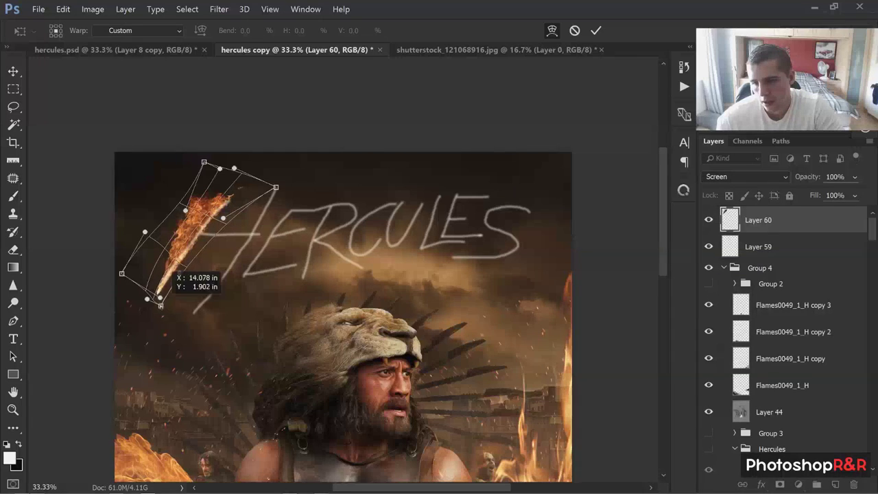
pyautogui.moveTo(204, 162); pyautogui.dragTo(89, 189)
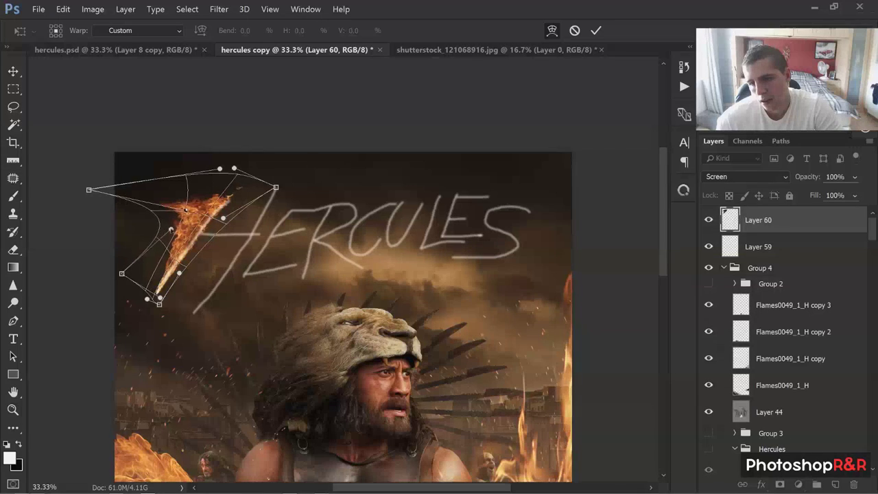
pyautogui.click(595, 30)
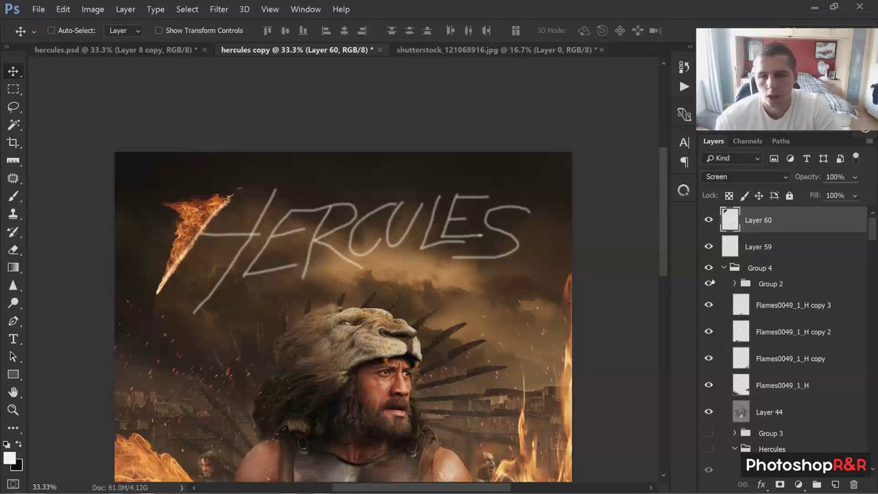
pyautogui.click(709, 283)
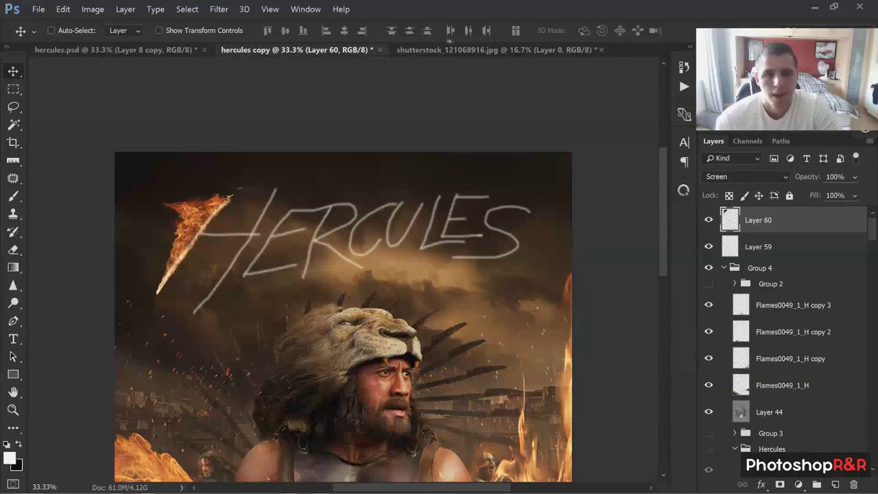
# Copy the billowing ground flame from the flame sheet's left side into hercules copy and blend it with Screen.
pyautogui.click(496, 50)
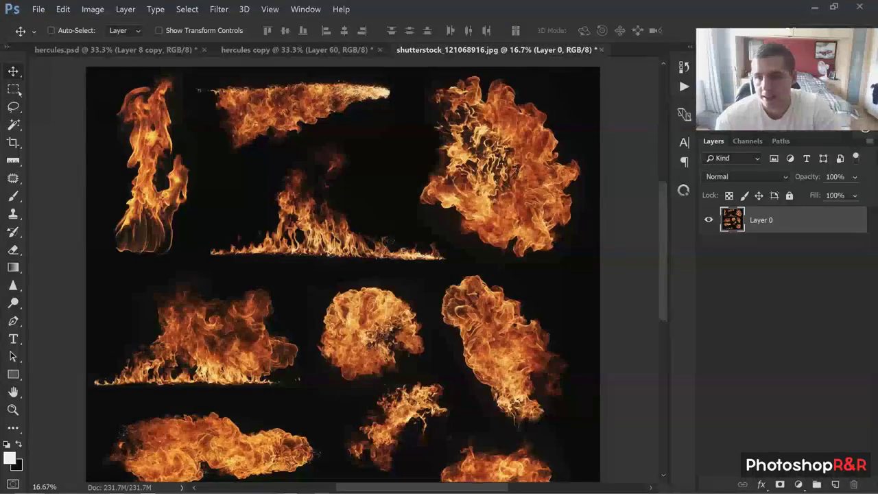
pyautogui.press('l')
pyautogui.moveTo(99, 336)
pyautogui.mouseDown()
pyautogui.moveTo(127, 316)
pyautogui.moveTo(265, 281)
pyautogui.moveTo(309, 378)
pyautogui.moveTo(118, 402)
pyautogui.moveTo(92, 367)
pyautogui.mouseUp()
pyautogui.hotkey('ctrl', 'c')
pyautogui.click(302, 50)
pyautogui.hotkey('ctrl', 'v')
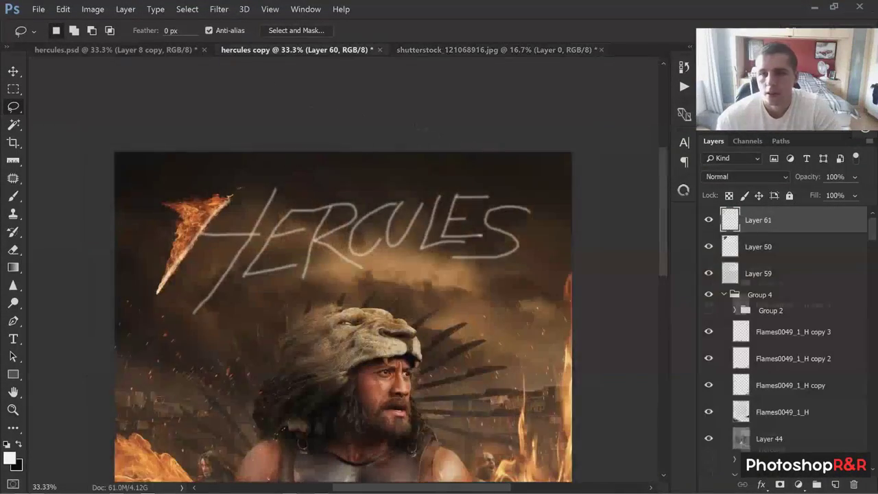
pyautogui.click(727, 177)
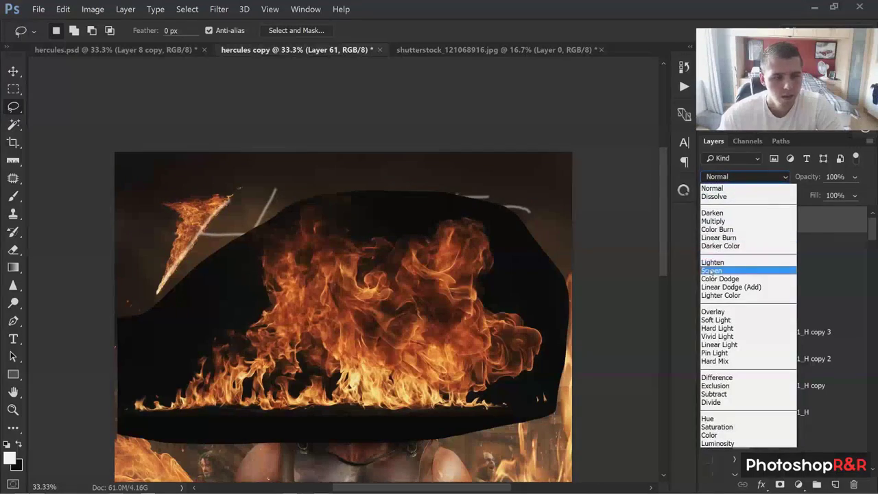
pyautogui.click(738, 269)
# Shrink and rotate the second flame, placing it between the two stems of the sketched H.
pyautogui.press('v')
pyautogui.hotkey('ctrl', 't')
pyautogui.moveTo(574, 191); pyautogui.dragTo(243, 199)
pyautogui.press('Return')
pyautogui.moveTo(208, 366)
pyautogui.mouseDown()
pyautogui.moveTo(223, 205)
pyautogui.moveTo(216, 229)
pyautogui.mouseUp()
pyautogui.hotkey('ctrl', 't')
pyautogui.moveTo(355, 197); pyautogui.dragTo(361, 214)
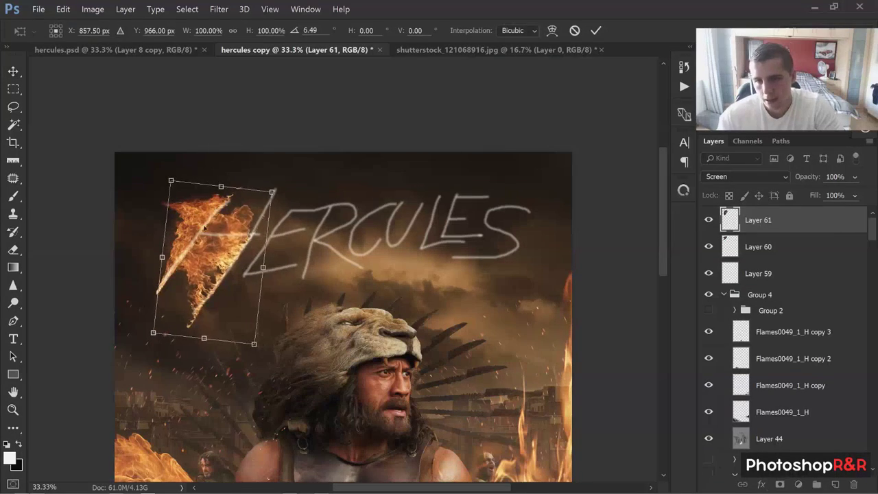
pyautogui.press('Return')
pyautogui.rightClick(218, 220)
pyautogui.press('Escape')
pyautogui.hotkey('ctrl', 't')
pyautogui.moveTo(162, 189); pyautogui.dragTo(195, 229)
pyautogui.hotkey('ctrl', 'z')
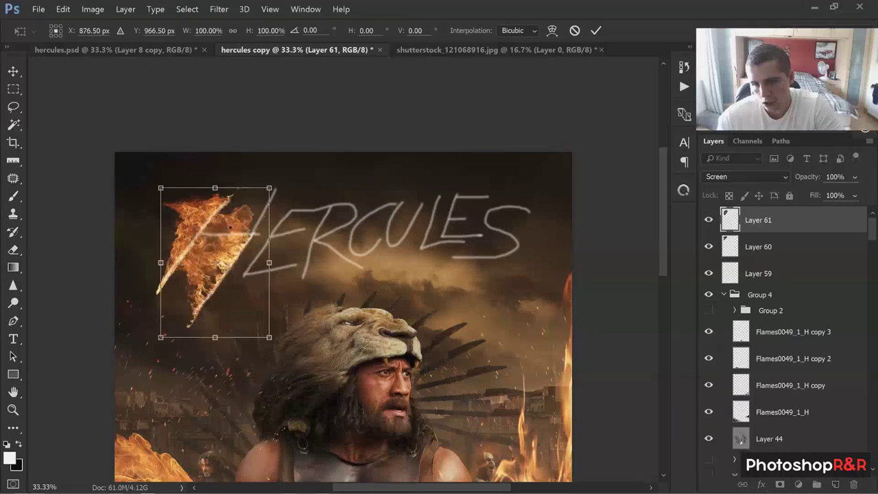
# Stretch the second flame upward and outward toward the upper end of the H's second stem.
pyautogui.moveTo(238, 187); pyautogui.dragTo(301, 97)
pyautogui.press('Return')
pyautogui.hotkey('ctrl', 't')
pyautogui.moveTo(262, 143); pyautogui.dragTo(259, 164)
pyautogui.moveTo(317, 177); pyautogui.dragTo(327, 281)
pyautogui.press('Escape')
# Transform the second flame further so it follows the slant of the H's second stem.
pyautogui.hotkey('ctrl', 't')
pyautogui.moveTo(236, 165); pyautogui.dragTo(228, 199)
pyautogui.press('Return')
pyautogui.hotkey('ctrl', 't')
pyautogui.moveTo(417, 218); pyautogui.dragTo(289, 73)
pyautogui.press('Return')
# Move the second flame up, rotate it about 10°, and scale it to fit the H's second stem.
pyautogui.moveTo(231, 221); pyautogui.dragTo(234, 185)
pyautogui.hotkey('ctrl', 't')
pyautogui.moveTo(177, 166); pyautogui.dragTo(189, 156)
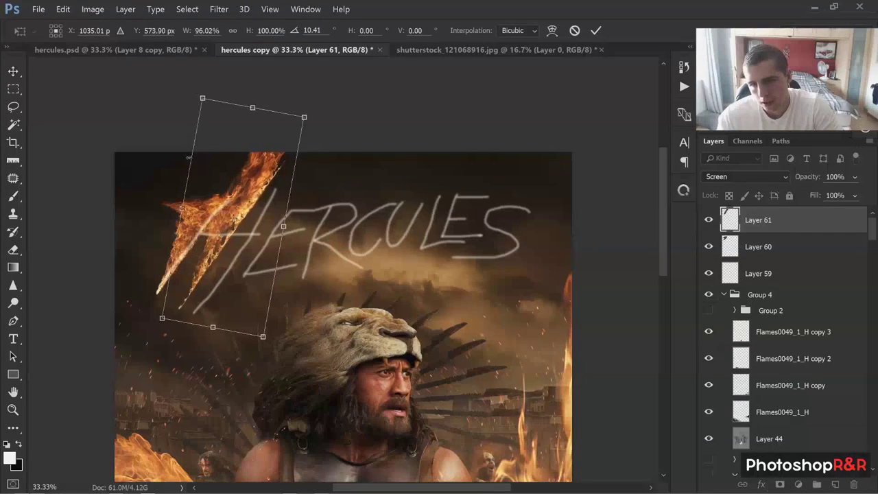
pyautogui.press('Return')
pyautogui.hotkey('ctrl', 't')
pyautogui.moveTo(305, 134); pyautogui.dragTo(287, 131)
pyautogui.press('Return')
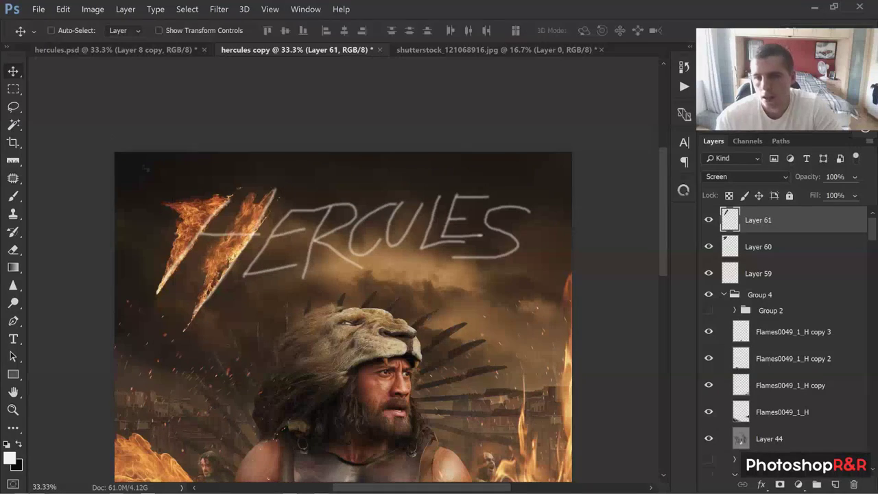
# Warp the second flame so its ends reach along the H's second stem and its body curves with the stroke.
pyautogui.click(62, 9)
pyautogui.moveTo(83, 164)
pyautogui.click(202, 259)
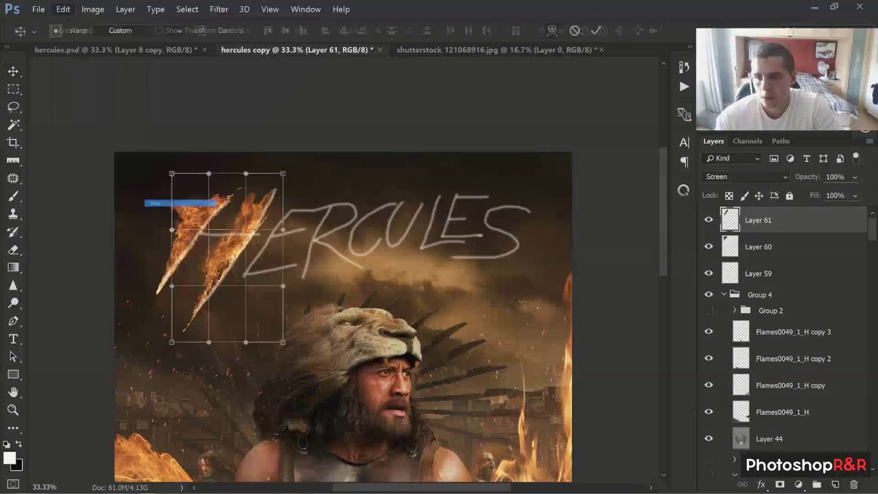
pyautogui.moveTo(186, 327)
pyautogui.mouseDown()
pyautogui.moveTo(174, 337)
pyautogui.moveTo(181, 332)
pyautogui.mouseUp()
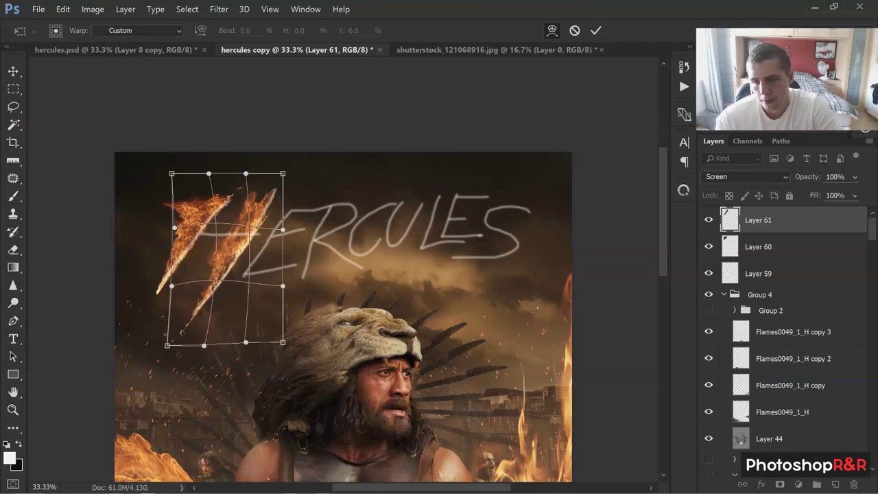
pyautogui.moveTo(284, 175); pyautogui.dragTo(292, 162)
pyautogui.moveTo(172, 174); pyautogui.dragTo(127, 288)
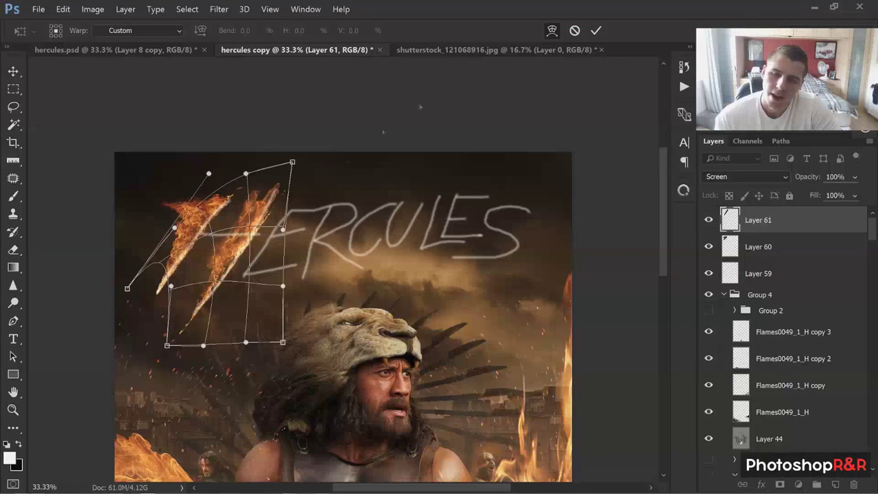
pyautogui.click(596, 30)
# Lasso the small diagonal flame in the stock flames image and paste it as a layer in the Hercules poster document.
pyautogui.click(494, 50)
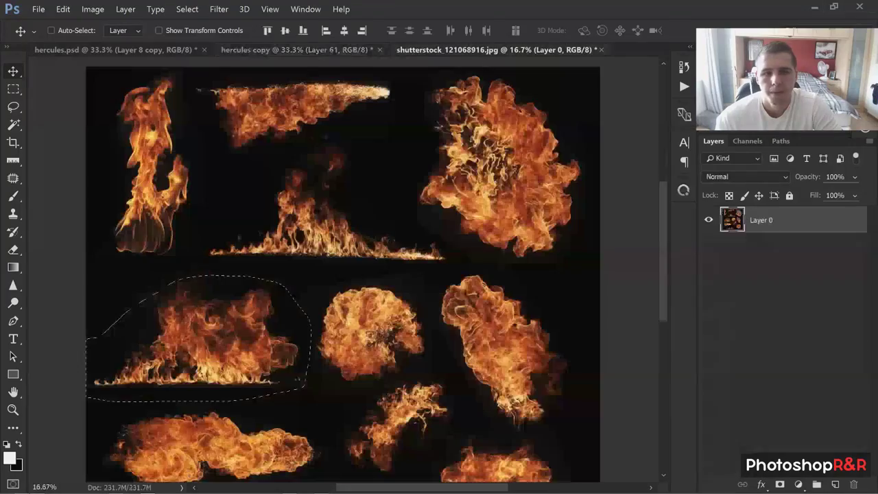
pyautogui.press('l')
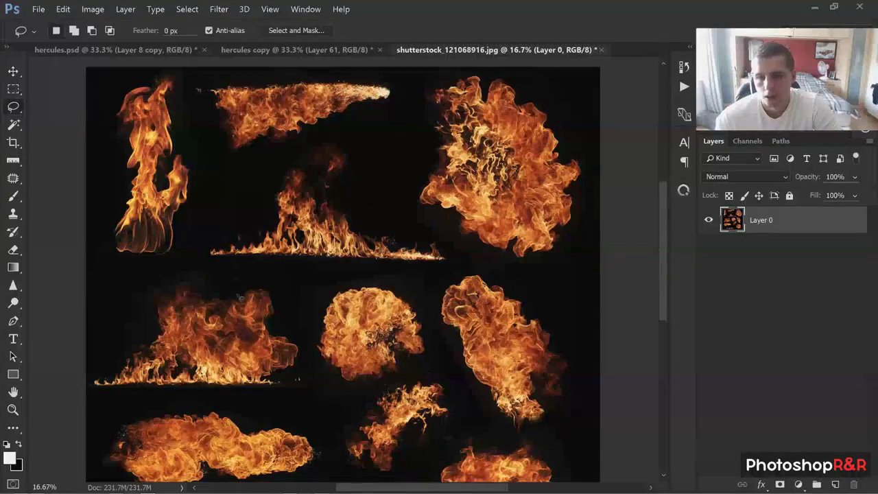
pyautogui.scroll(-2, 239, 299)
pyautogui.moveTo(326, 365)
pyautogui.mouseDown()
pyautogui.moveTo(358, 332)
pyautogui.moveTo(442, 309)
pyautogui.moveTo(414, 416)
pyautogui.moveTo(335, 389)
pyautogui.moveTo(326, 366)
pyautogui.mouseUp()
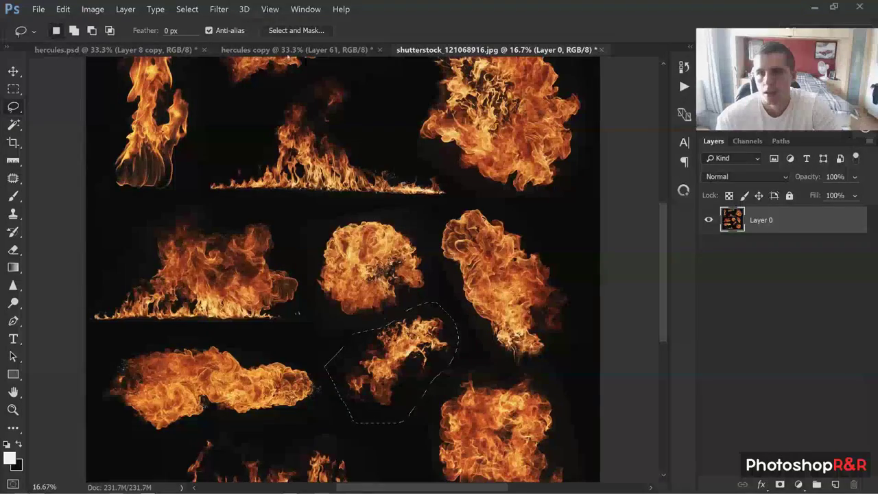
pyautogui.click(288, 49)
pyautogui.press('v')
pyautogui.hotkey('ctrl', 'v')
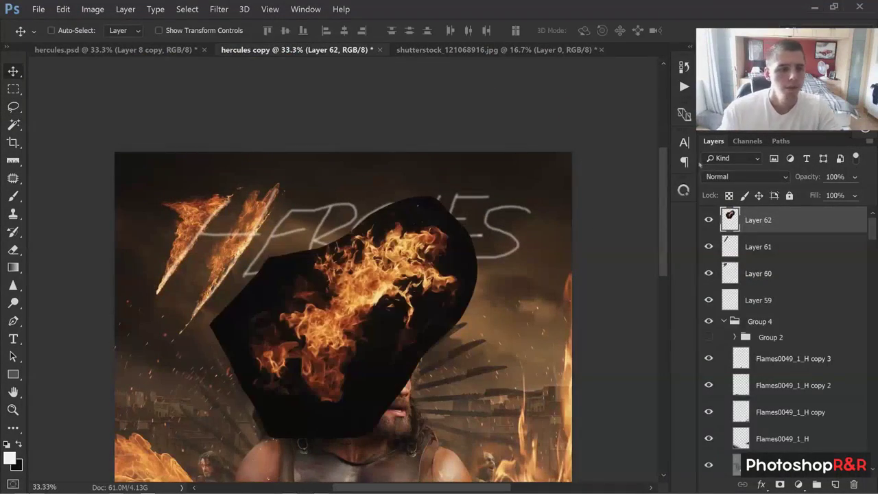
# Blend the pasted diagonal flame with Screen and shrink it to fit where the H's crossbar meets its second stem.
pyautogui.click(745, 176)
pyautogui.click(744, 268)
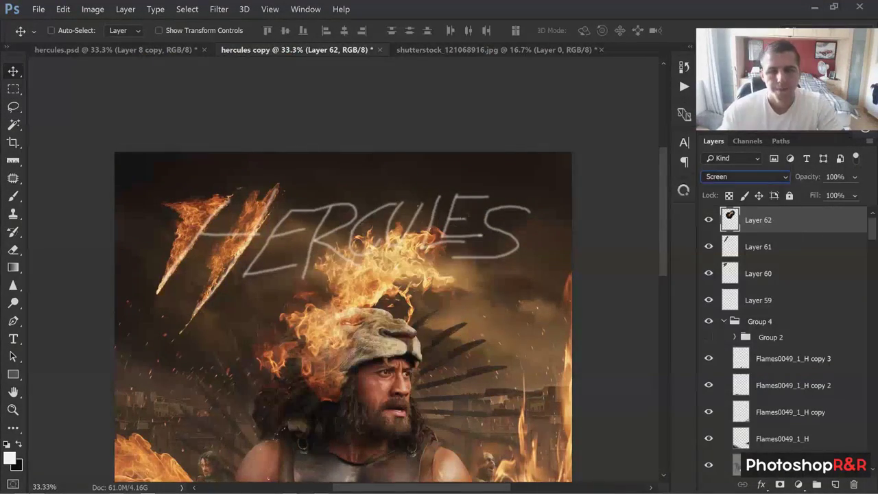
pyautogui.hotkey('ctrl', 't')
pyautogui.moveTo(477, 197); pyautogui.dragTo(238, 220)
pyautogui.press('Return')
pyautogui.hotkey('ctrl', 't')
pyautogui.moveTo(332, 235); pyautogui.dragTo(329, 214)
pyautogui.press('Return')
pyautogui.moveTo(237, 228)
pyautogui.mouseDown()
pyautogui.moveTo(256, 223)
pyautogui.moveTo(248, 222)
pyautogui.mouseUp()
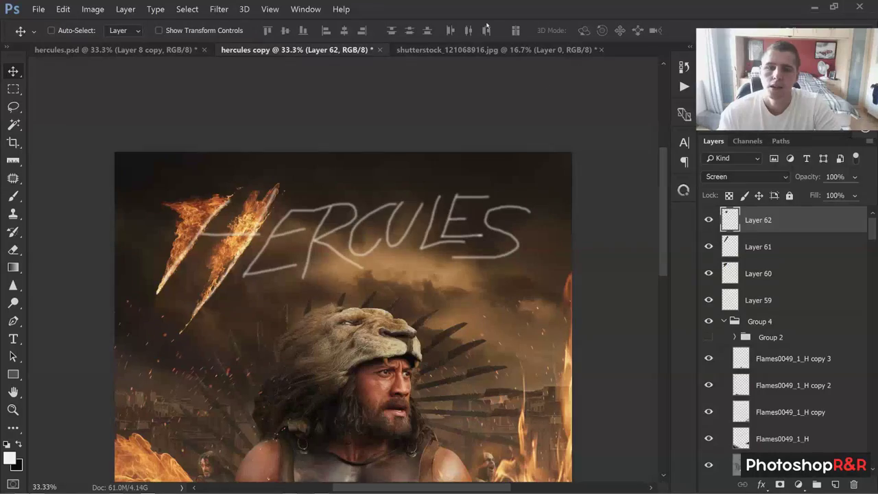
# Lasso the wide, flat-based flame with the central peak in the stock image and bring it into the Hercules poster.
pyautogui.click(477, 50)
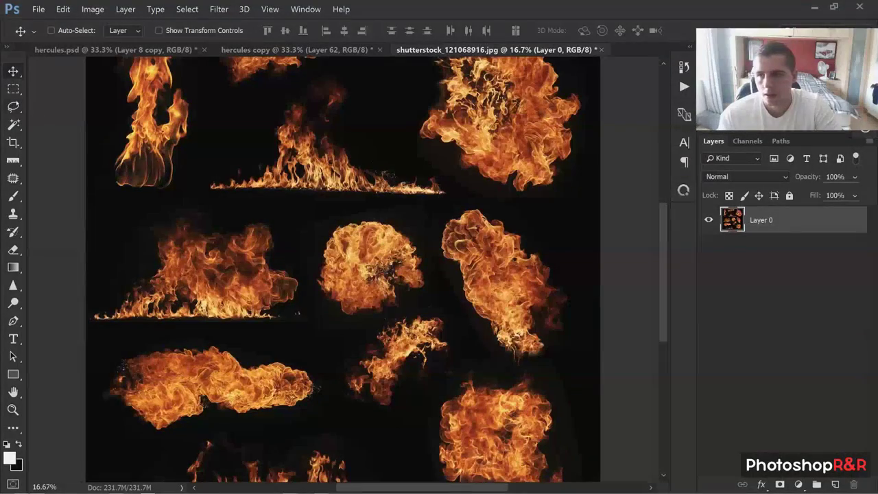
pyautogui.press('l')
pyautogui.moveTo(303, 81)
pyautogui.mouseDown()
pyautogui.moveTo(357, 73)
pyautogui.moveTo(408, 142)
pyautogui.mouseUp()
pyautogui.moveTo(456, 186)
pyautogui.mouseDown()
pyautogui.moveTo(438, 206)
pyautogui.moveTo(287, 207)
pyautogui.moveTo(218, 202)
pyautogui.moveTo(198, 161)
pyautogui.mouseUp()
pyautogui.click(296, 49)
pyautogui.press('v')
# Set the wide flame's blend mode to Screen and scale it down into place as the H's crossbar.
pyautogui.click(735, 177)
pyautogui.click(741, 261)
pyautogui.hotkey('ctrl', 't')
pyautogui.moveTo(638, 180); pyautogui.dragTo(427, 292)
pyautogui.press('Return')
pyautogui.moveTo(407, 322); pyautogui.dragTo(243, 215)
pyautogui.moveTo(250, 177); pyautogui.dragTo(280, 182)
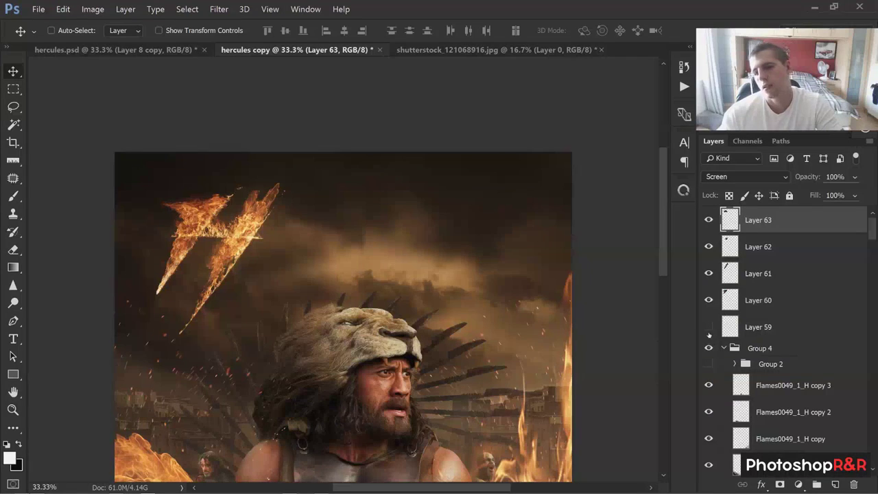
# Warp the first stem's flame on Layer 60 to slim its body and pull its upper end into a higher point.
pyautogui.click(709, 299)
pyautogui.click(708, 299)
pyautogui.click(758, 299)
pyautogui.click(62, 9)
pyautogui.moveTo(103, 159)
pyautogui.click(159, 202)
pyautogui.moveTo(160, 201); pyautogui.dragTo(175, 204)
pyautogui.moveTo(215, 235); pyautogui.dragTo(227, 197)
pyautogui.moveTo(188, 264); pyautogui.dragTo(182, 261)
pyautogui.moveTo(253, 175); pyautogui.dragTo(244, 130)
pyautogui.moveTo(163, 230); pyautogui.dragTo(164, 234)
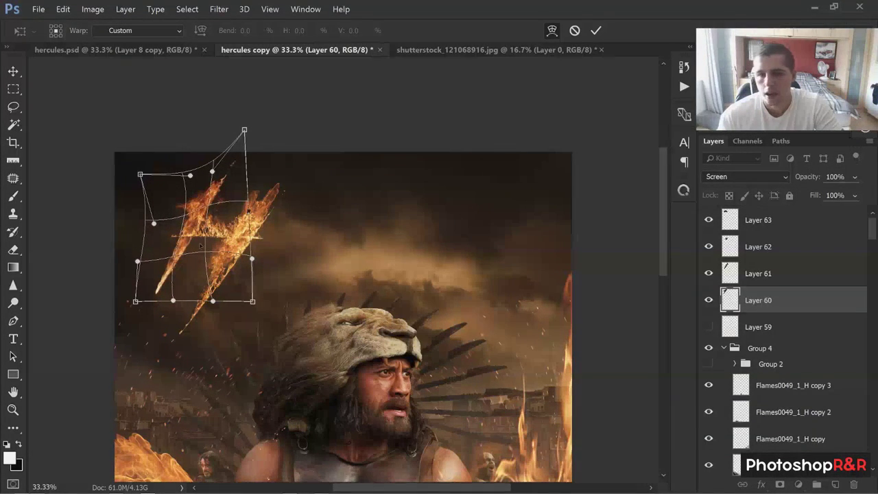
pyautogui.click(596, 31)
# Warp the second stem's flame on Layer 61 to make its body slimmer and gently curved.
pyautogui.click(735, 274)
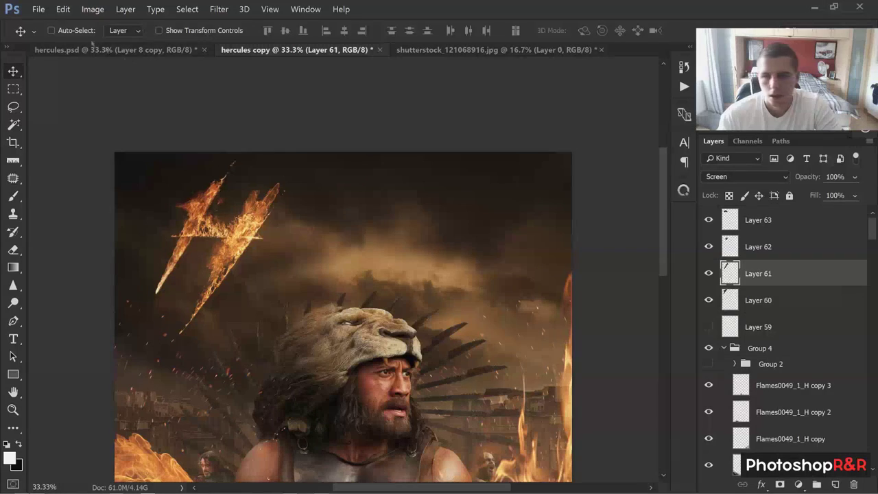
pyautogui.click(63, 10)
pyautogui.moveTo(76, 159)
pyautogui.click(168, 202)
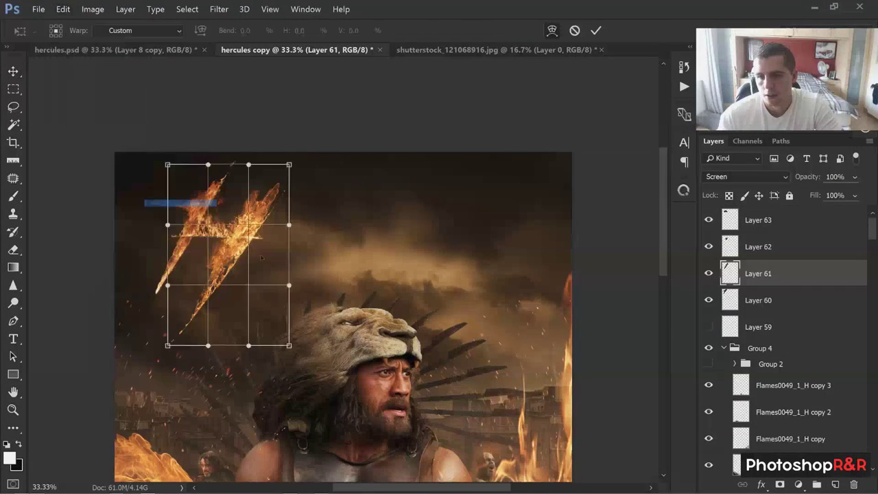
pyautogui.moveTo(203, 227); pyautogui.dragTo(211, 229)
pyautogui.moveTo(261, 275); pyautogui.dragTo(254, 270)
pyautogui.moveTo(287, 222); pyautogui.dragTo(279, 209)
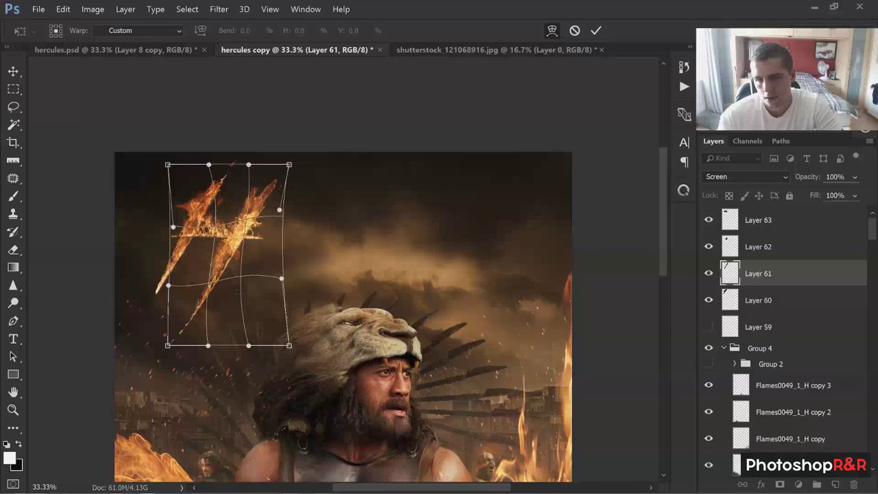
pyautogui.moveTo(237, 291); pyautogui.dragTo(236, 286)
pyautogui.moveTo(209, 228); pyautogui.dragTo(213, 228)
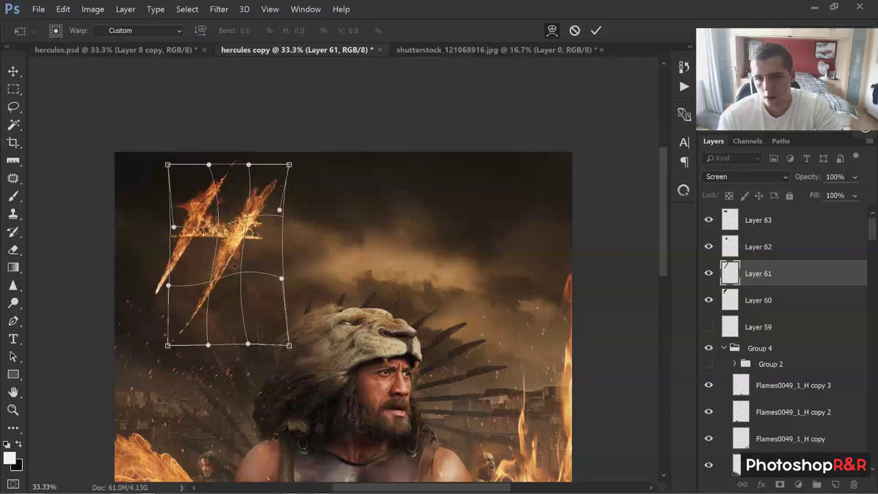
pyautogui.moveTo(235, 266); pyautogui.dragTo(237, 266)
pyautogui.click(595, 30)
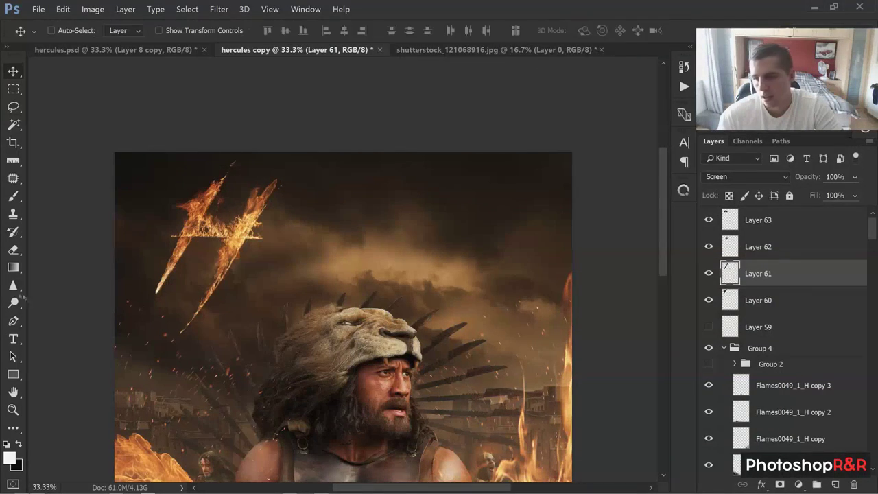
# Nudge the second stem's flame slightly down and right, and activate the Smudge tool.
pyautogui.moveTo(13, 302); pyautogui.dragTo(75, 318)
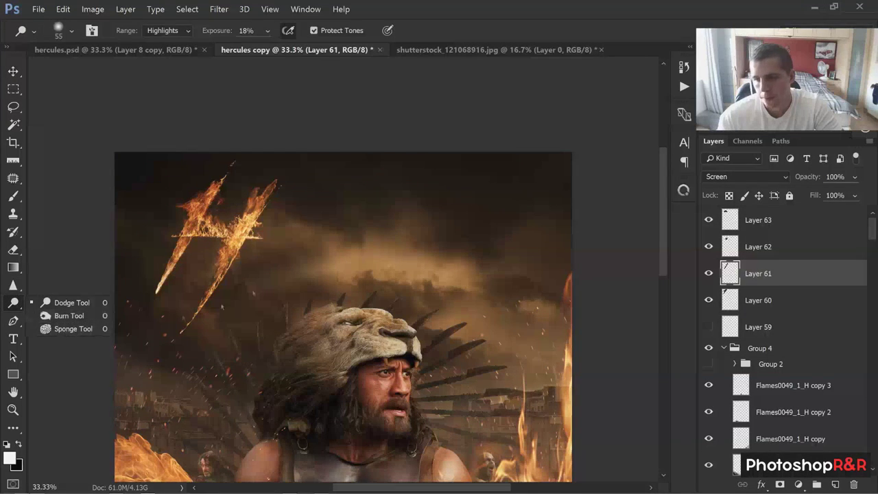
pyautogui.click(15, 73)
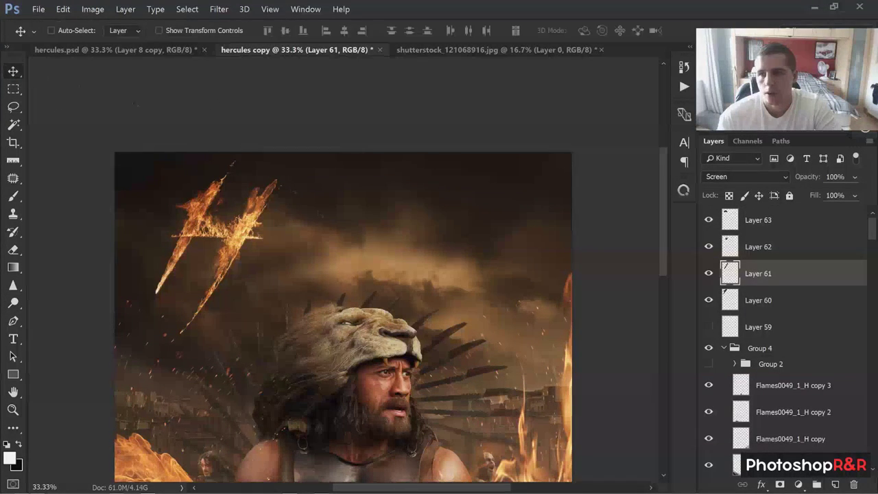
pyautogui.moveTo(195, 226)
pyautogui.mouseDown()
pyautogui.moveTo(204, 233)
pyautogui.moveTo(196, 230)
pyautogui.mouseUp()
pyautogui.click(13, 304)
pyautogui.click(13, 285)
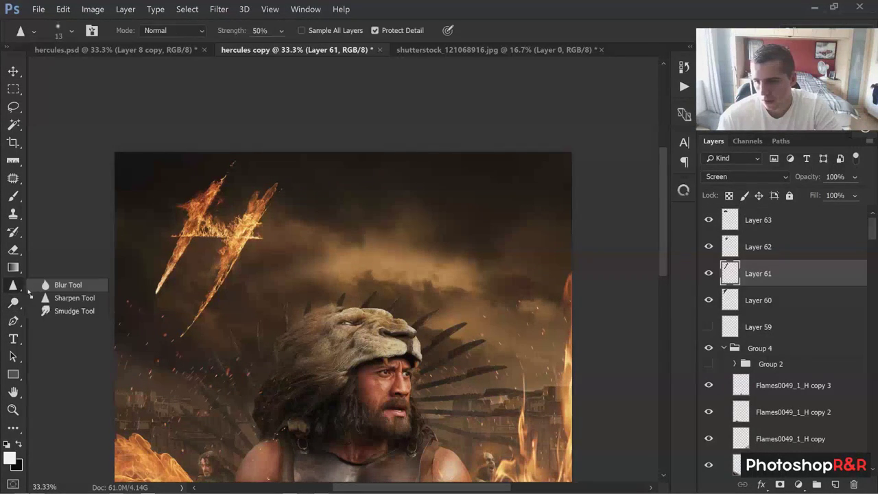
pyautogui.click(73, 310)
# Try to smudge the lower tip of the second stem's flame at 75% strength with Finger Painting on.
pyautogui.moveTo(192, 310)
pyautogui.mouseDown()
pyautogui.moveTo(201, 315)
pyautogui.moveTo(190, 322)
pyautogui.mouseUp()
pyautogui.hotkey('ctrl', 'z')
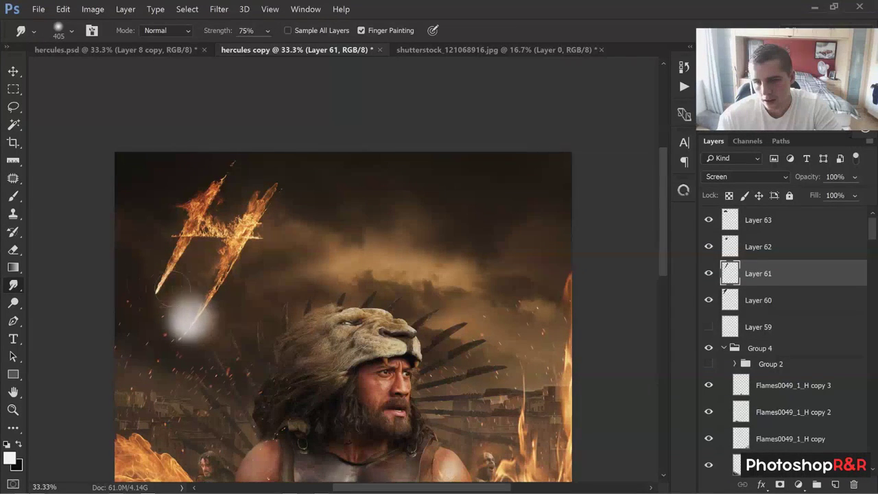
pyautogui.hotkey('ctrl', 'z')
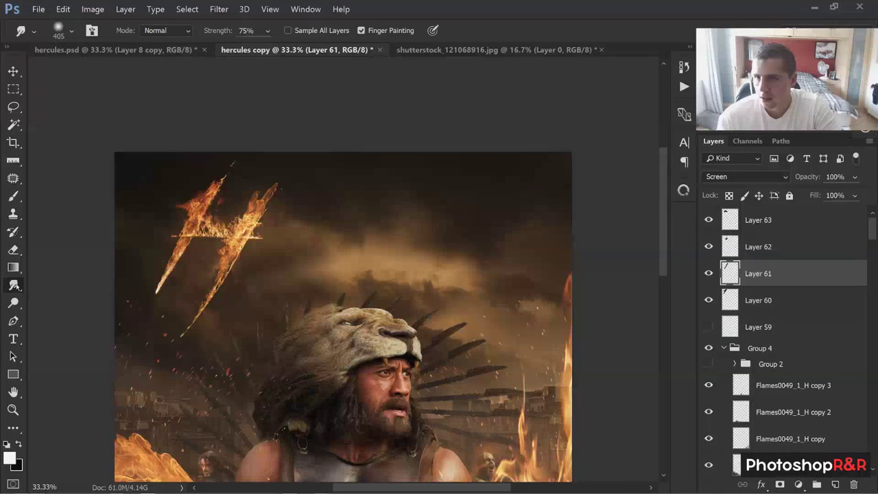
# Turn off Finger Painting, set the smudge strength to 22%, and smudge the tips of both stem flames on Layers 61 and 60.
pyautogui.click(363, 30)
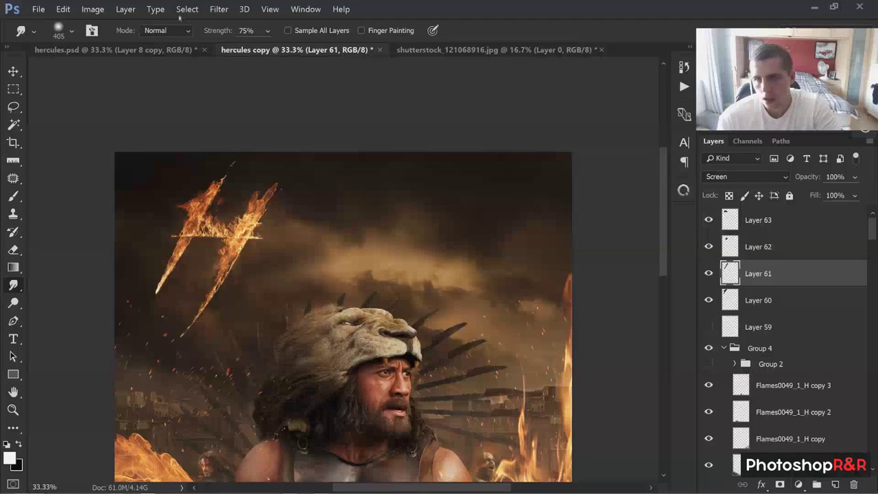
pyautogui.click(267, 30)
pyautogui.moveTo(234, 54); pyautogui.dragTo(232, 54)
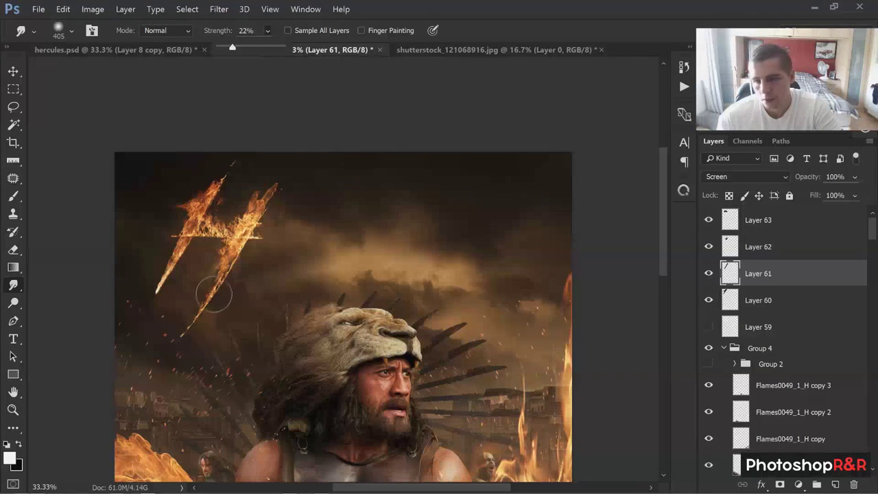
pyautogui.click(214, 294)
pyautogui.moveTo(195, 320); pyautogui.dragTo(191, 328)
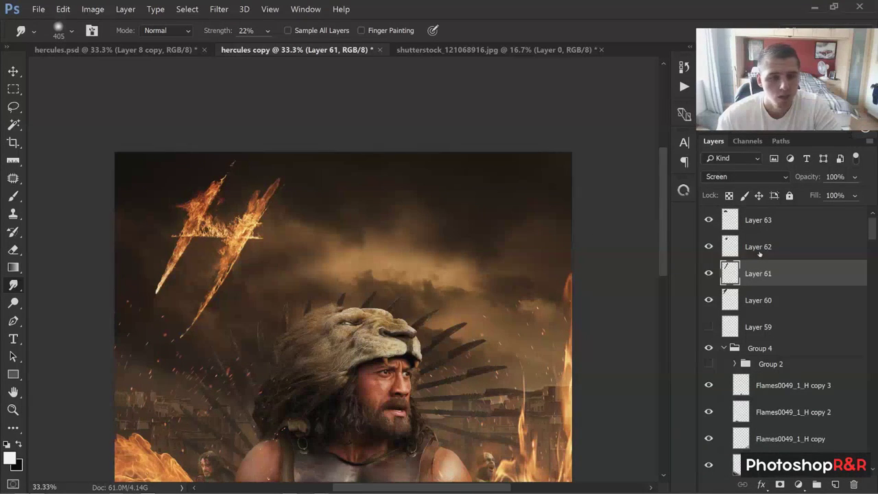
pyautogui.click(741, 303)
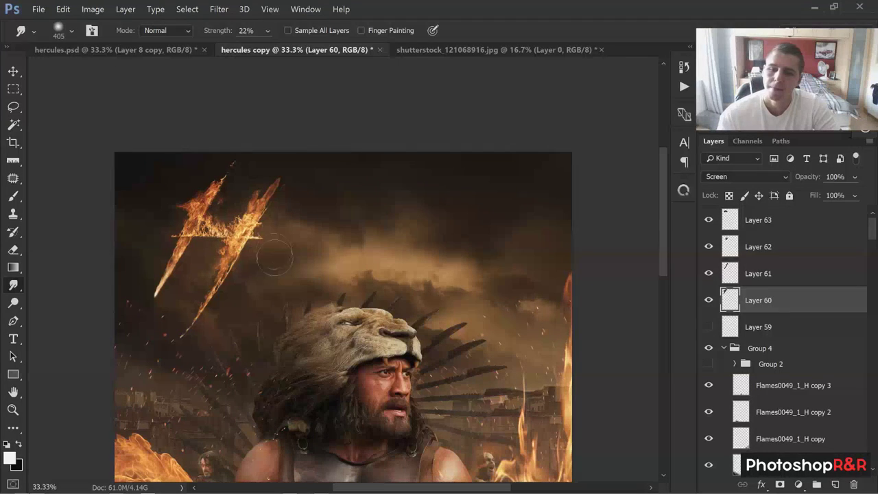
# Move the crossbar flame on Layer 63 slightly left and up, and erase its end that sticks out past the first stem.
pyautogui.click(818, 277)
pyautogui.click(717, 246)
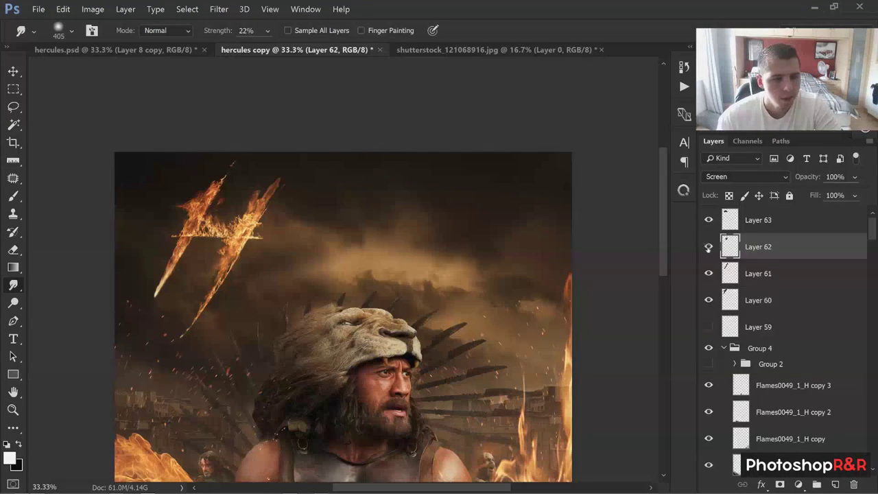
pyautogui.click(708, 225)
pyautogui.click(708, 225)
pyautogui.click(731, 222)
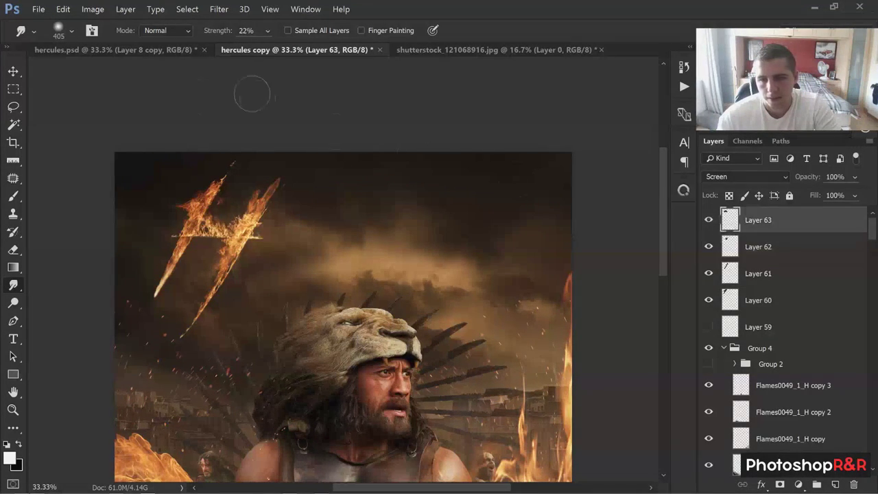
pyautogui.click(13, 72)
pyautogui.moveTo(302, 245)
pyautogui.mouseDown()
pyautogui.moveTo(269, 244)
pyautogui.moveTo(282, 244)
pyautogui.mouseUp()
pyautogui.click(63, 9)
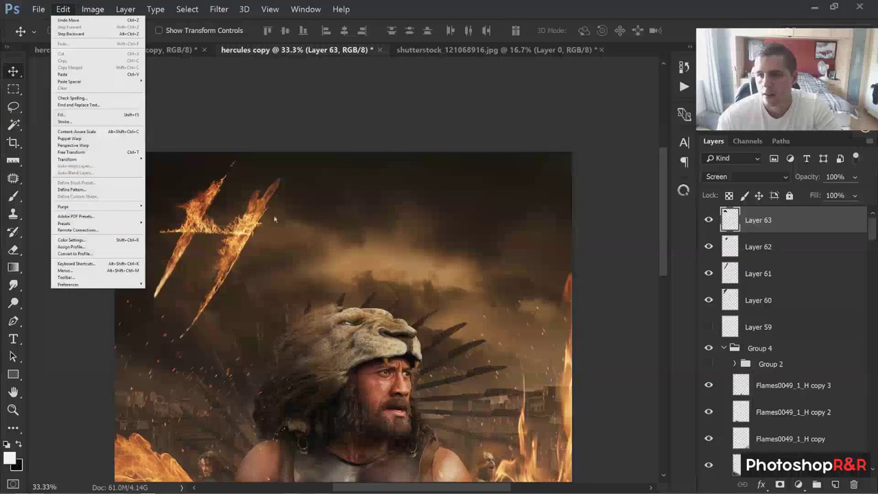
pyautogui.press('Escape')
pyautogui.press('e')
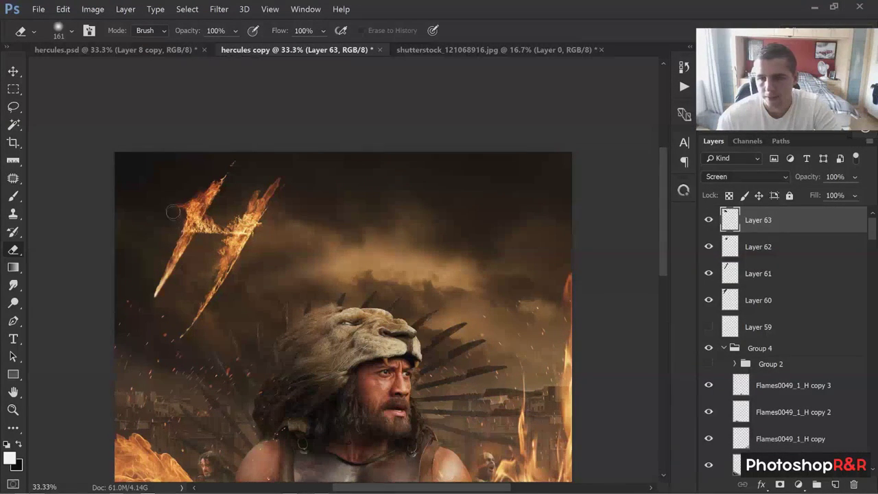
# Warp the crossbar flame so it sags between the two stems of the H, and nudge it slightly down.
pyautogui.press('v')
pyautogui.click(63, 8)
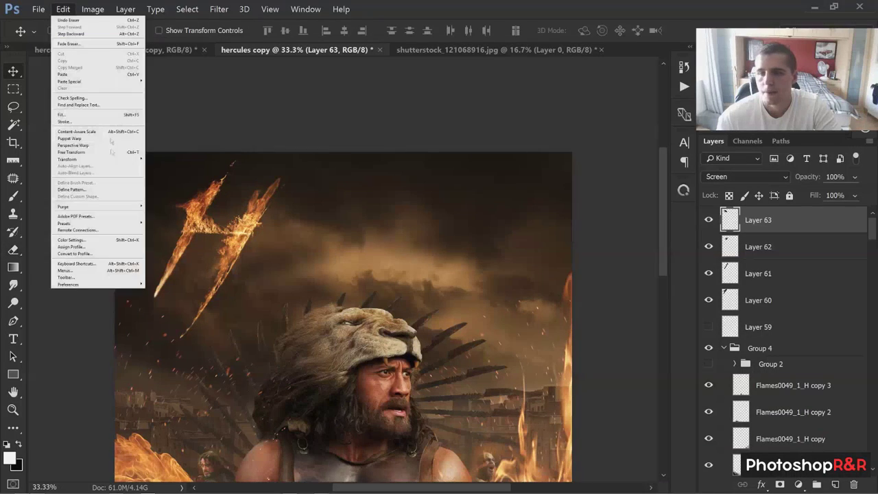
pyautogui.moveTo(130, 159)
pyautogui.click(170, 205)
pyautogui.moveTo(222, 186); pyautogui.dragTo(208, 227)
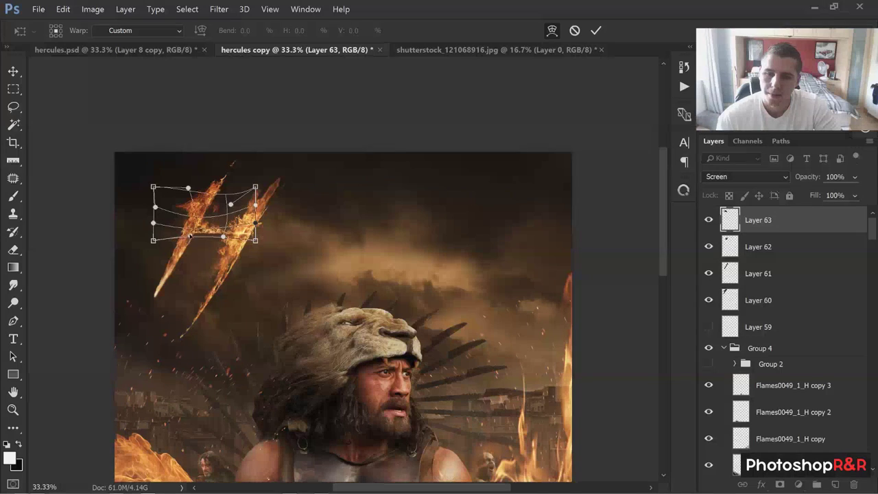
pyautogui.click(596, 31)
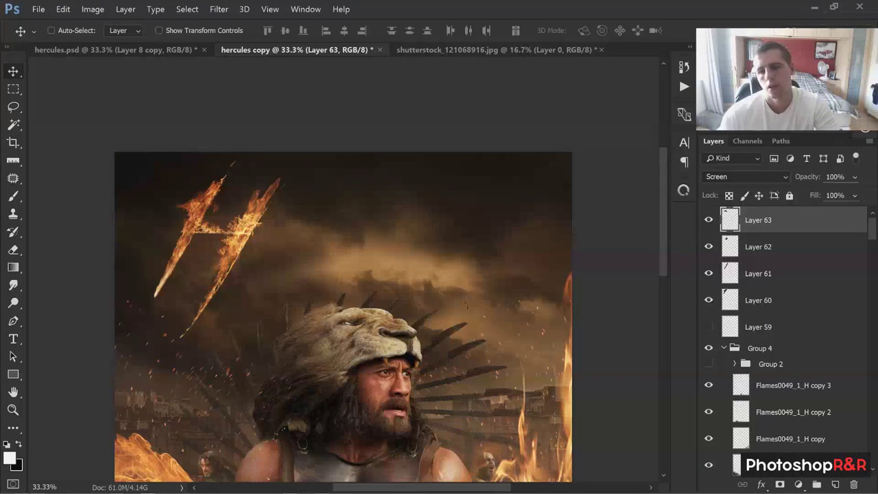
pyautogui.moveTo(371, 262); pyautogui.dragTo(372, 265)
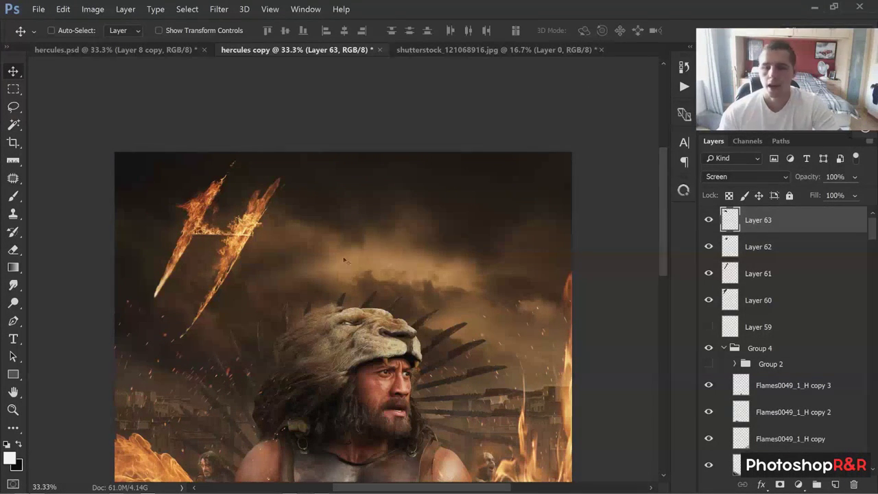
# Duplicate the crossbar flame, rotate the copy 180°, and move it against the original to thicken the H's crossbar.
pyautogui.hotkey('ctrl', 'j')
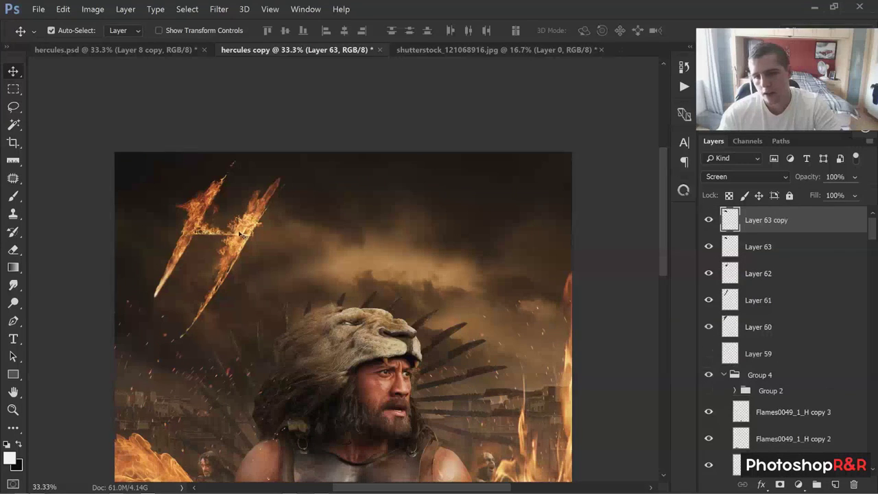
pyautogui.hotkey('ctrl', 't')
pyautogui.rightClick(223, 230)
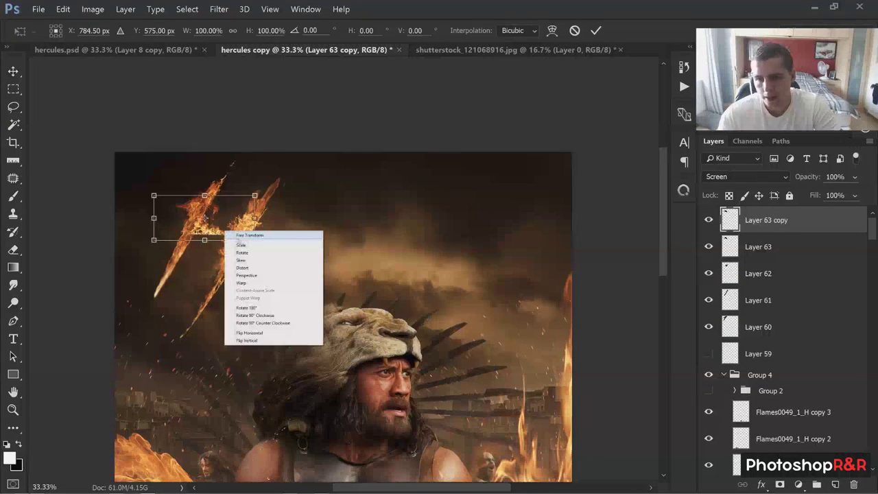
pyautogui.click(259, 308)
pyautogui.press('Return')
pyautogui.moveTo(267, 236); pyautogui.dragTo(234, 249)
# Show the HERCULES sketch on Layer 59 and make it the active layer.
pyautogui.press('e')
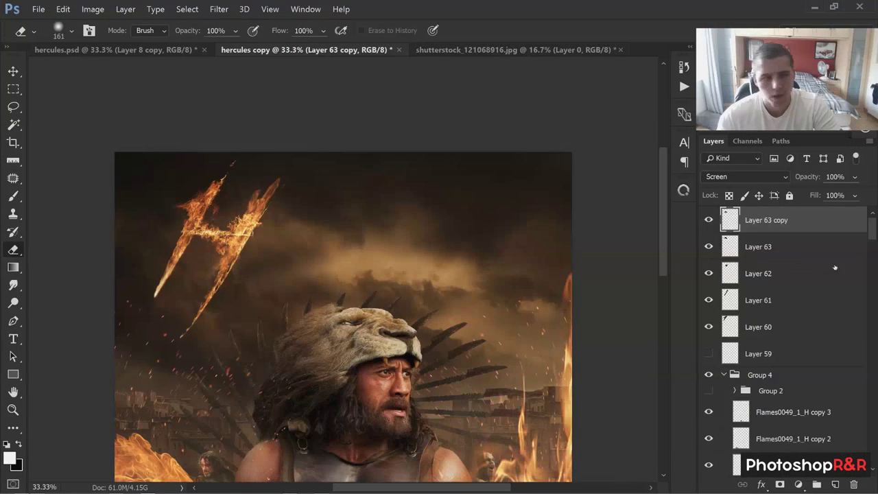
pyautogui.click(790, 248)
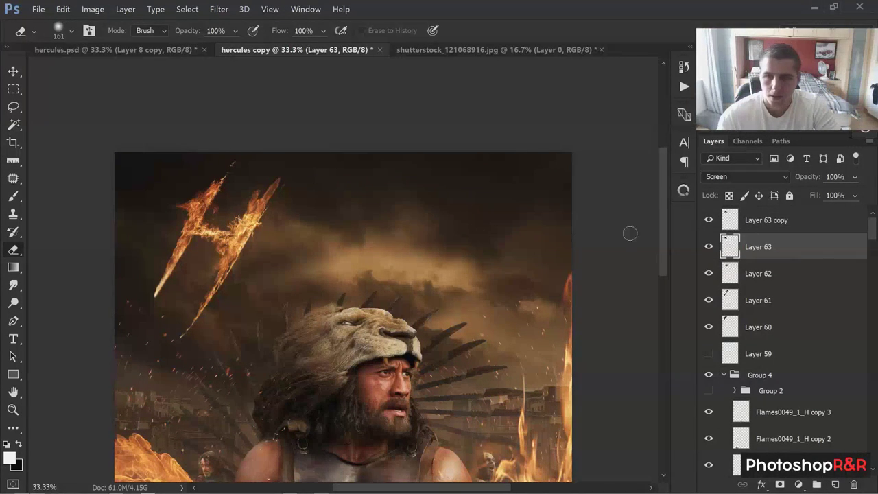
pyautogui.click(15, 72)
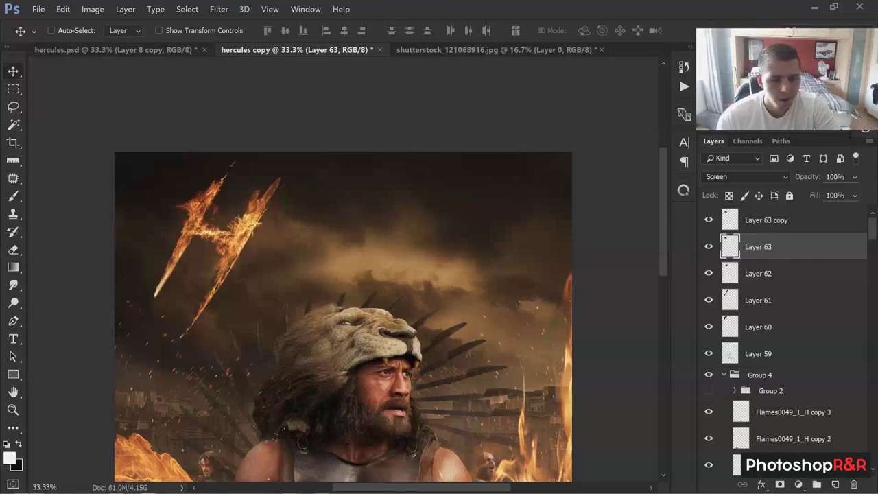
pyautogui.click(732, 354)
# Lasso and copy the low row of flames at the bottom of the shutterstock_121068916.jpg image.
pyautogui.click(443, 50)
pyautogui.hotkey('ctrl', 'd')
pyautogui.press('l')
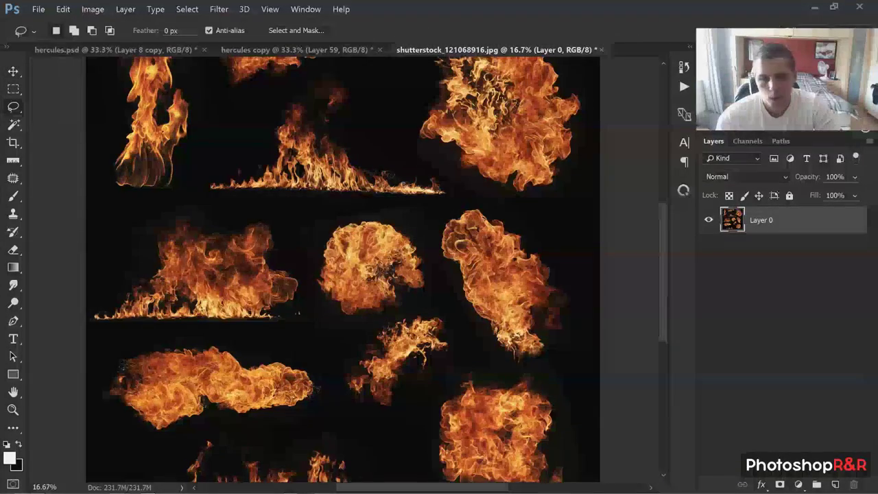
pyautogui.scroll(-2, 479, 283)
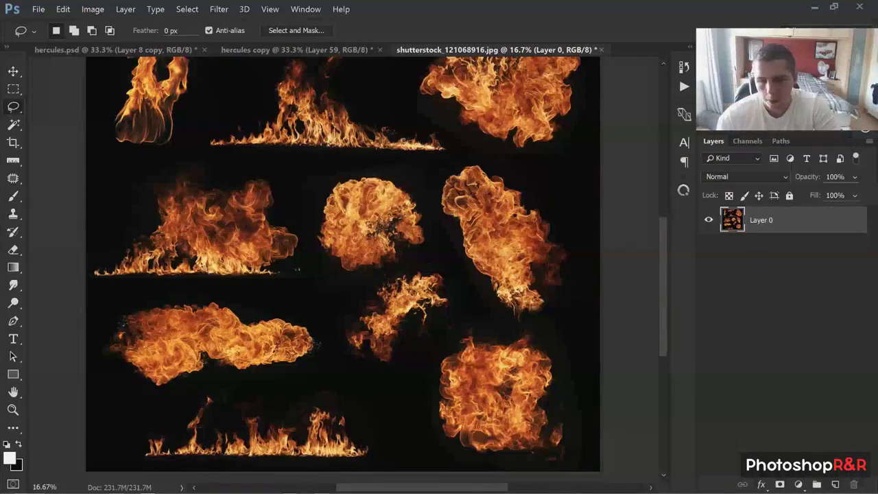
pyautogui.moveTo(147, 406)
pyautogui.mouseDown()
pyautogui.moveTo(334, 387)
pyautogui.moveTo(331, 471)
pyautogui.moveTo(86, 451)
pyautogui.moveTo(88, 439)
pyautogui.mouseUp()
pyautogui.click(267, 51)
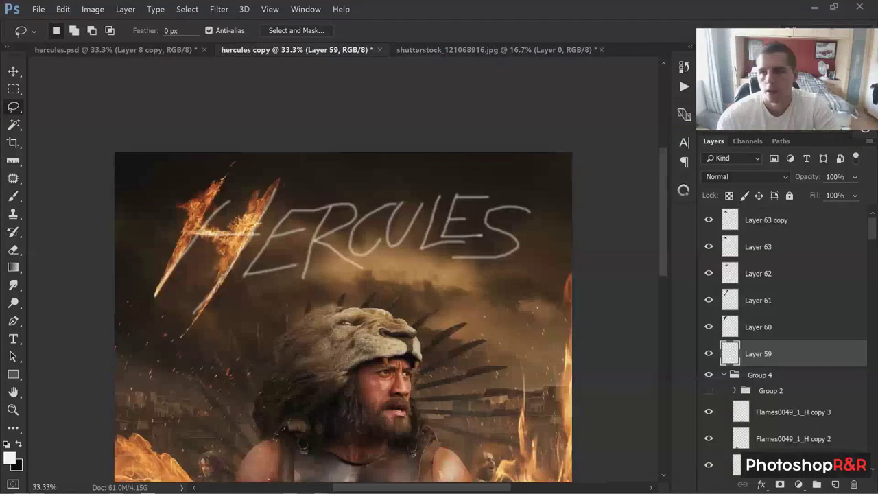
# Paste the flame row into the poster above Layer 59 and rotate it to a steep diagonal.
pyautogui.click(11, 76)
pyautogui.hotkey('ctrl', 'v')
pyautogui.hotkey('ctrl', 't')
pyautogui.moveTo(114, 231); pyautogui.dragTo(298, 283)
pyautogui.press('Return')
pyautogui.moveTo(329, 312); pyautogui.dragTo(205, 303)
pyautogui.hotkey('ctrl', 't')
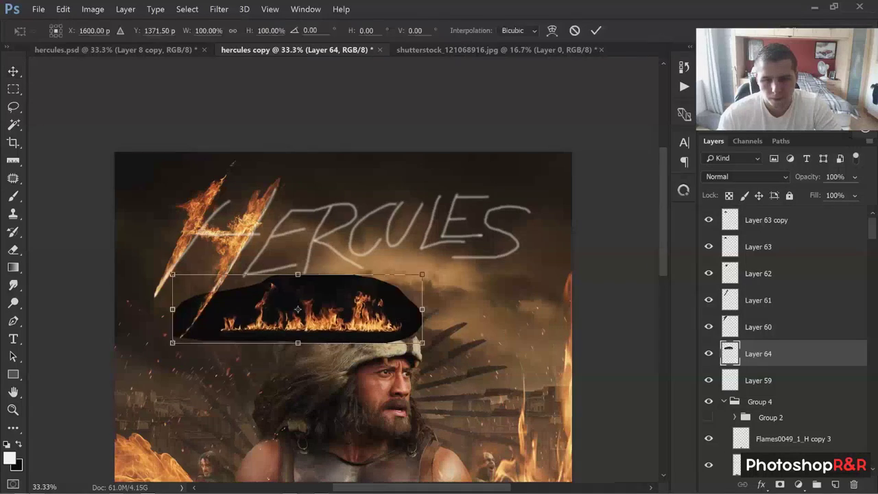
pyautogui.moveTo(164, 269); pyautogui.dragTo(176, 373)
pyautogui.press('Return')
# Set the pasted flame row's blend mode to Screen, and scale it down over the stem of the sketched E.
pyautogui.click(714, 178)
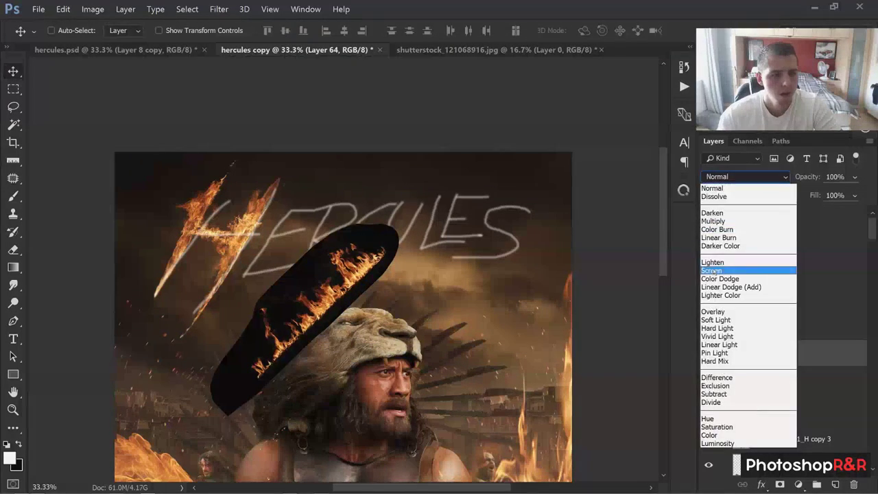
pyautogui.click(713, 271)
pyautogui.hotkey('ctrl', 't')
pyautogui.moveTo(399, 224); pyautogui.dragTo(300, 205)
pyautogui.press('Return')
pyautogui.hotkey('ctrl', 't')
pyautogui.moveTo(349, 205); pyautogui.dragTo(343, 189)
pyautogui.press('Return')
pyautogui.moveTo(274, 192); pyautogui.dragTo(283, 207)
# Refine the size, angle and position of the Layer 64 flame so it follows the slanted stem of the sketched E.
pyautogui.hotkey('ctrl', 't')
pyautogui.moveTo(219, 185); pyautogui.dragTo(240, 216)
pyautogui.press('Return')
pyautogui.moveTo(285, 247); pyautogui.dragTo(272, 233)
pyautogui.hotkey('ctrl', 't')
pyautogui.moveTo(290, 204); pyautogui.dragTo(296, 201)
pyautogui.press('Return')
pyautogui.hotkey('ctrl', 't')
pyautogui.moveTo(228, 296); pyautogui.dragTo(222, 295)
pyautogui.press('Return')
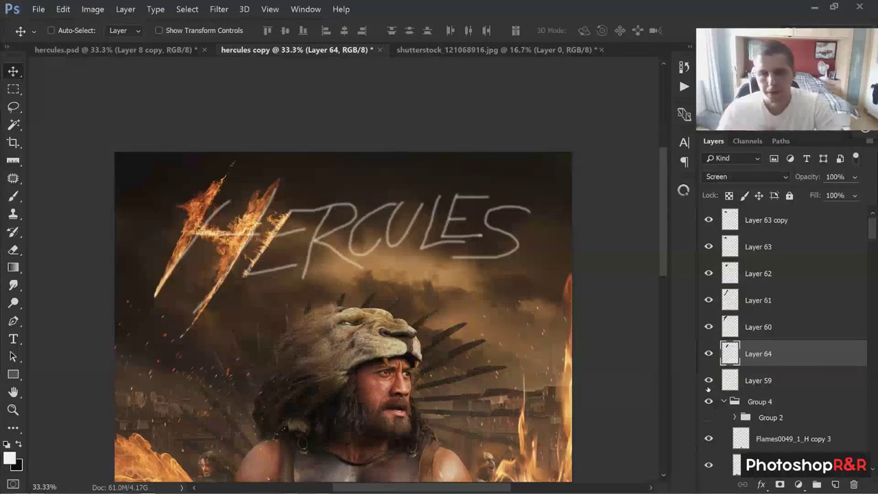
# Lasso and copy the long tapering flame jet from the stock flames image.
pyautogui.click(495, 49)
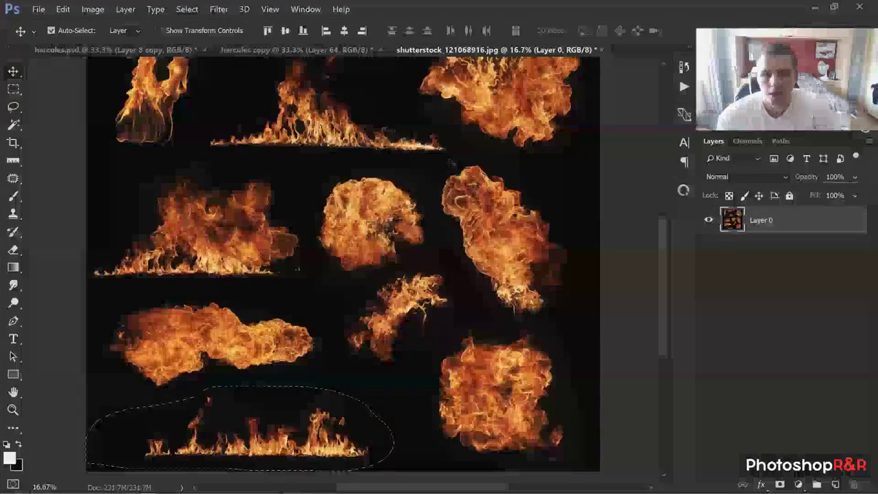
pyautogui.press('l')
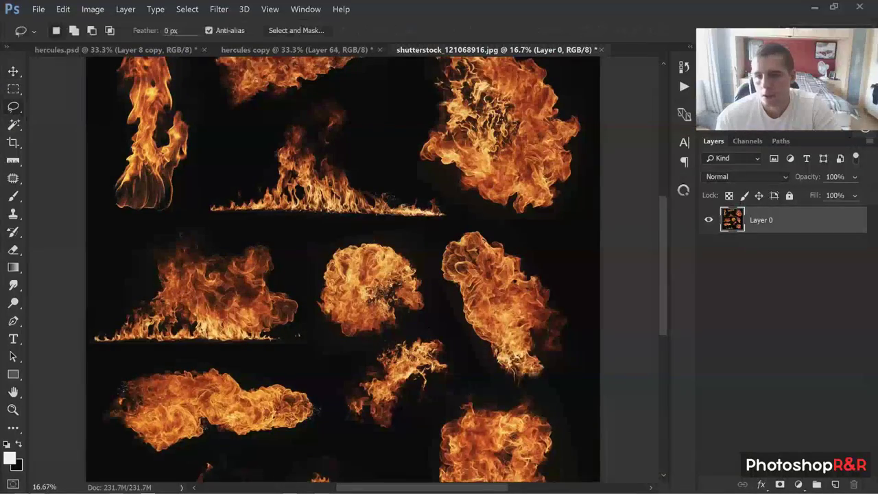
pyautogui.scroll(1, 201, 249)
pyautogui.moveTo(217, 170)
pyautogui.mouseDown()
pyautogui.moveTo(396, 77)
pyautogui.moveTo(210, 67)
pyautogui.moveTo(200, 130)
pyautogui.moveTo(215, 169)
pyautogui.mouseUp()
pyautogui.hotkey('ctrl', 'c')
# Paste the flame jet into the poster above Layer 64, with Auto-Select off, and set its blend mode to Screen.
pyautogui.click(331, 52)
pyautogui.press('v')
pyautogui.hotkey('ctrl', 'v')
pyautogui.click(51, 30)
pyautogui.click(747, 176)
pyautogui.click(727, 271)
# Scale the flame jet down to a thin stroke and place it along the bottom arm of the sketched E.
pyautogui.hotkey('ctrl', 't')
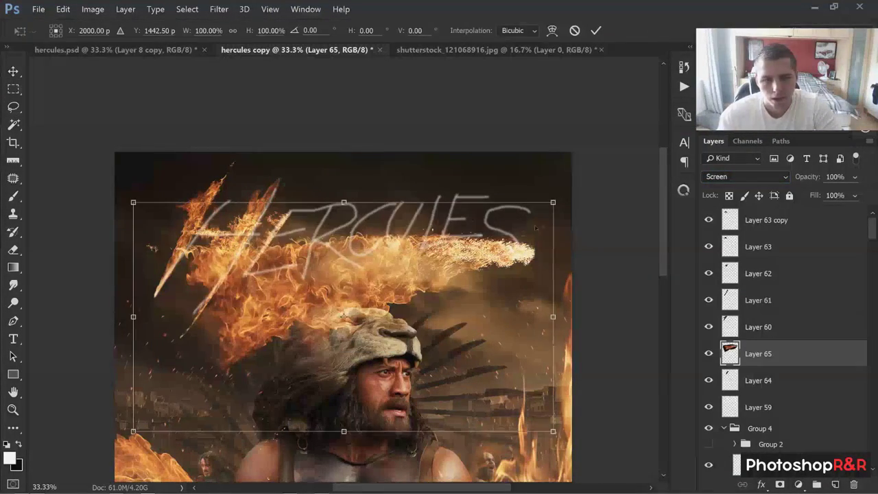
pyautogui.moveTo(554, 201); pyautogui.dragTo(393, 271)
pyautogui.press('Return')
pyautogui.moveTo(370, 306); pyautogui.dragTo(303, 274)
pyautogui.hotkey('ctrl', 't')
pyautogui.moveTo(377, 262); pyautogui.dragTo(371, 239)
pyautogui.moveTo(287, 313); pyautogui.dragTo(357, 253)
pyautogui.press('Return')
# Refine the transform of the E's bottom flame stroke on Layer 65 and nudge it against the stem's foot.
pyautogui.hotkey('ctrl', 't')
pyautogui.press('Return')
pyautogui.rightClick(290, 274)
pyautogui.click(331, 254)
pyautogui.hotkey('ctrl', 't')
pyautogui.press('Return')
pyautogui.moveTo(293, 277); pyautogui.dragTo(299, 275)
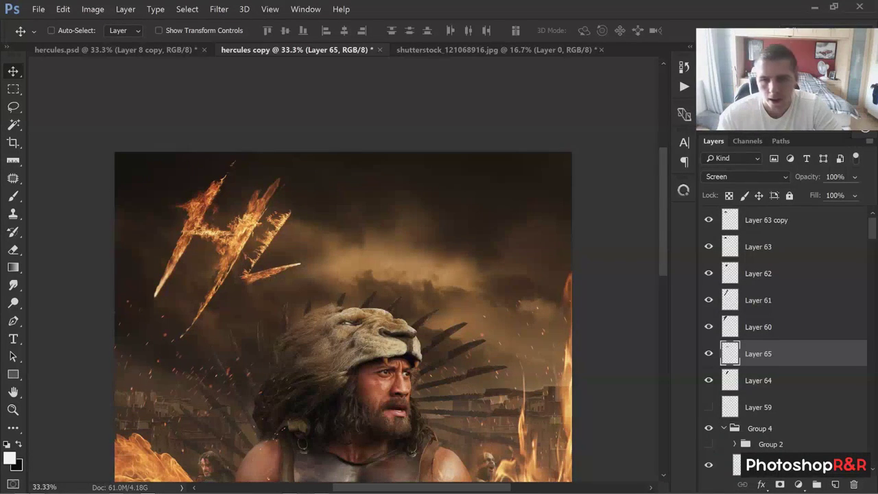
# Duplicate the Layer 65 flame stroke, then move and transform the copy to form the top arm of the E.
pyautogui.click(710, 407)
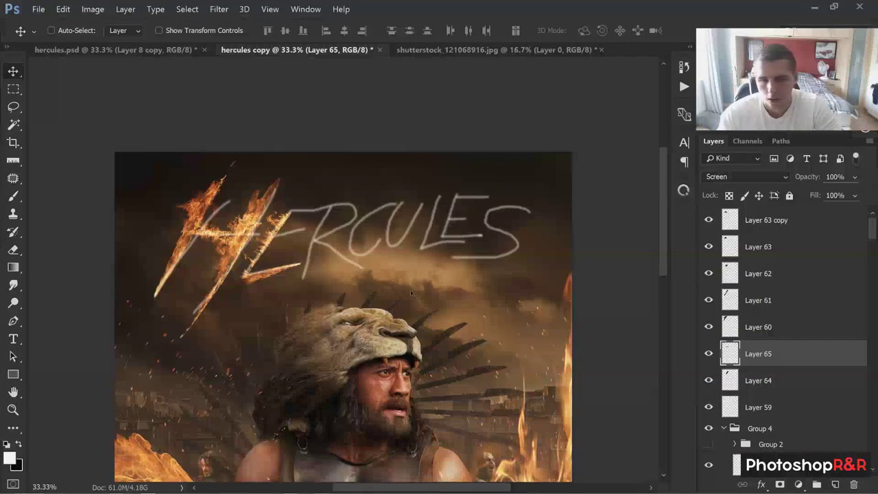
pyautogui.hotkey('ctrl', 'j')
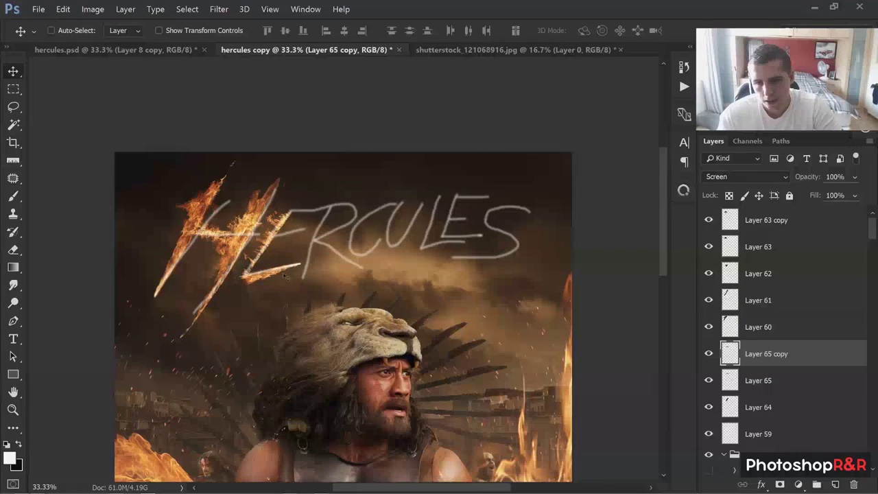
pyautogui.moveTo(285, 276)
pyautogui.mouseDown()
pyautogui.moveTo(315, 230)
pyautogui.moveTo(238, 238)
pyautogui.mouseUp()
pyautogui.hotkey('ctrl', 't')
pyautogui.press('Return')
pyautogui.moveTo(329, 236)
pyautogui.mouseDown()
pyautogui.moveTo(348, 209)
pyautogui.moveTo(331, 217)
pyautogui.mouseUp()
pyautogui.hotkey('ctrl', 't')
pyautogui.press('Return')
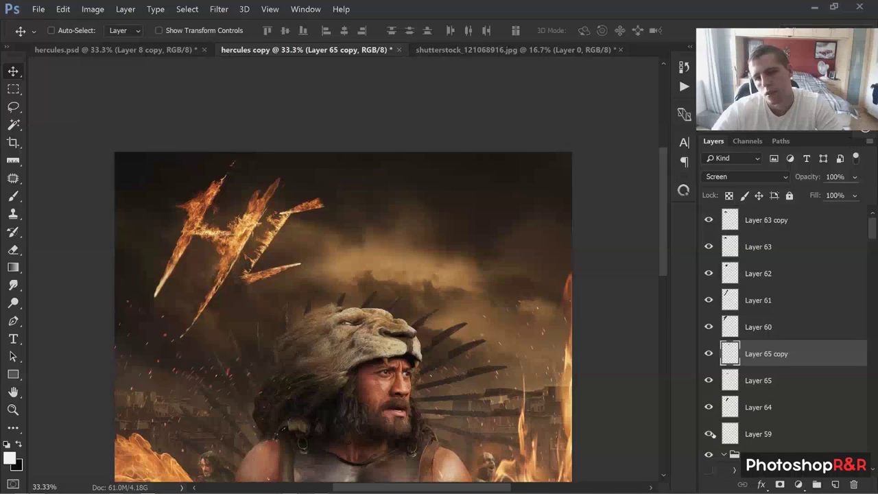
# Show the sketch and warp the stem end of the E's top flame arm downwards so it curves into the stem.
pyautogui.click(710, 434)
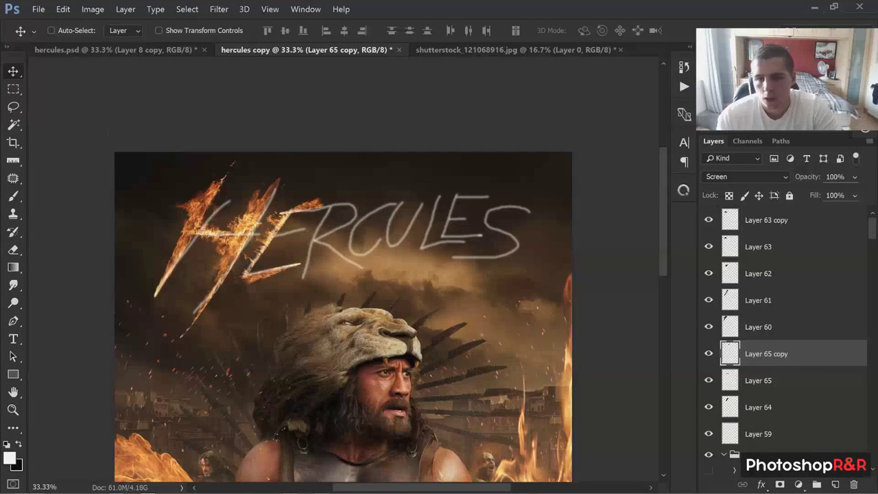
pyautogui.click(14, 106)
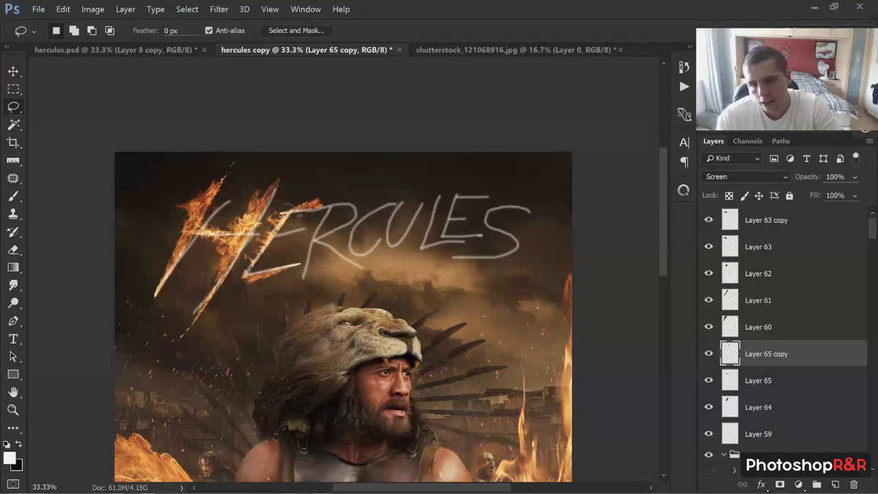
pyautogui.click(62, 9)
pyautogui.click(165, 204)
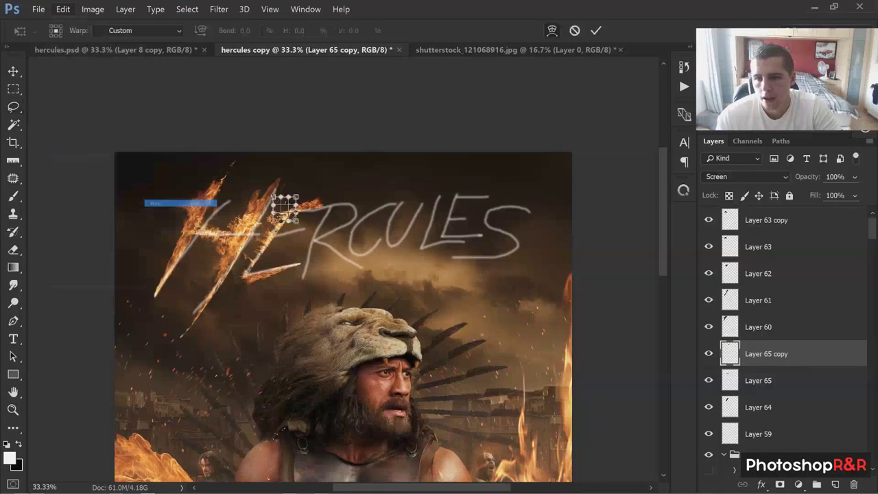
pyautogui.moveTo(273, 220); pyautogui.dragTo(271, 304)
pyautogui.click(596, 31)
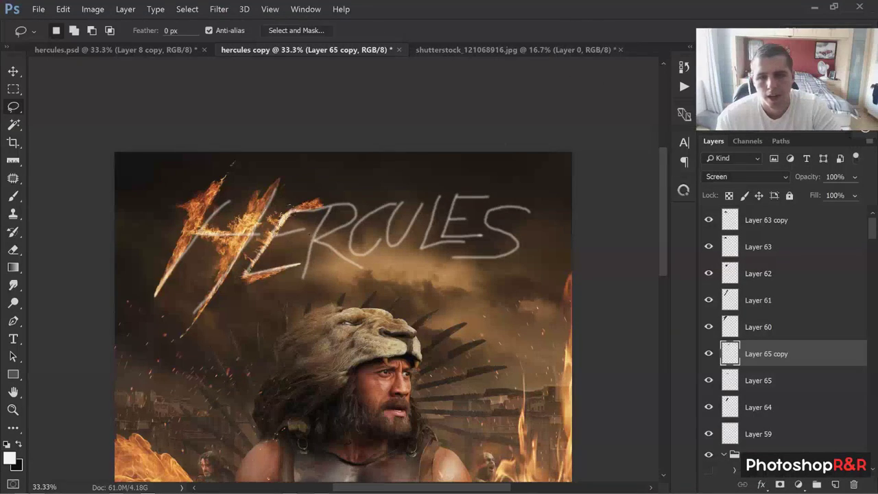
# Hide the Layer 59 sketch and touch up the E's flame strokes on Layers 65 copy, 65 and 64 with the Smudge tool.
pyautogui.hotkey('ctrl', '+')
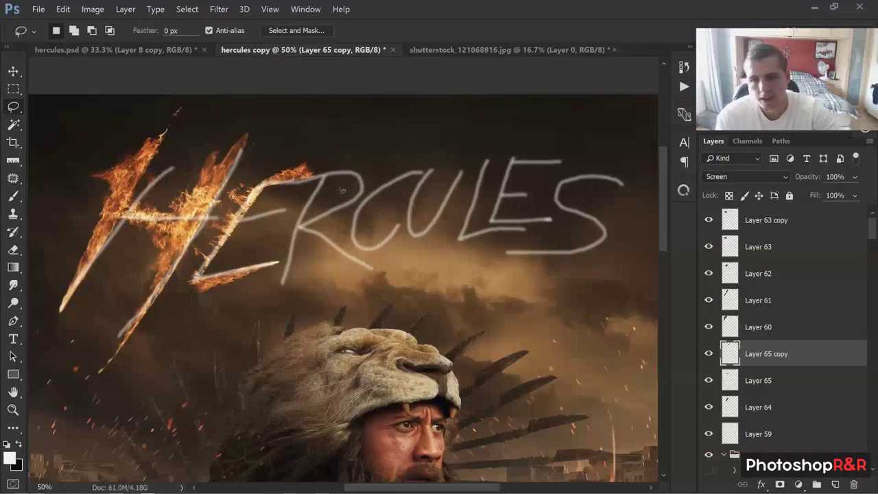
pyautogui.click(708, 433)
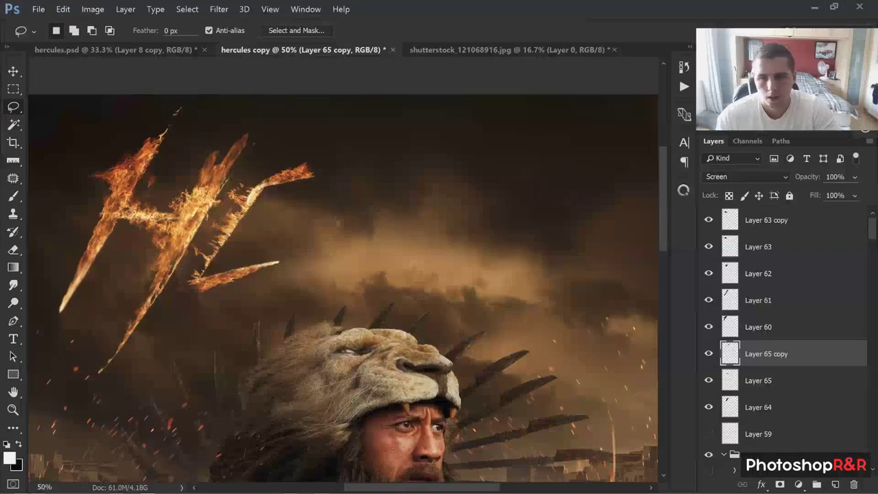
pyautogui.press('e')
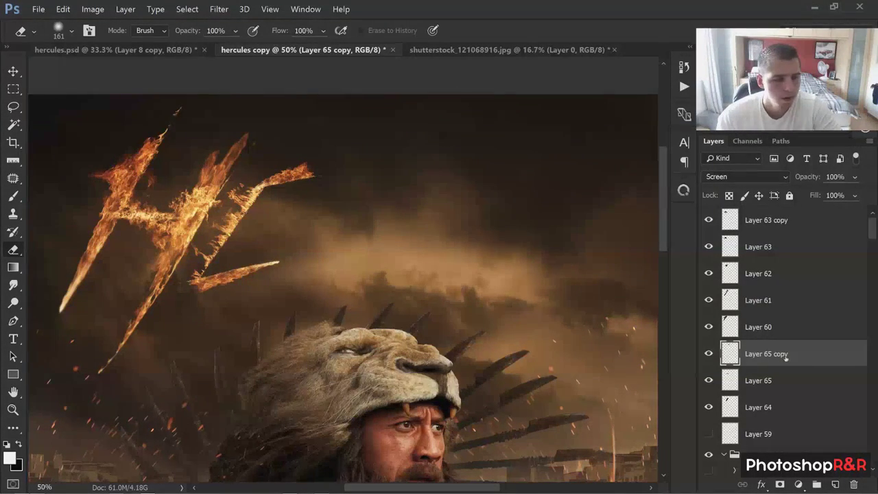
pyautogui.click(62, 9)
pyautogui.click(62, 9)
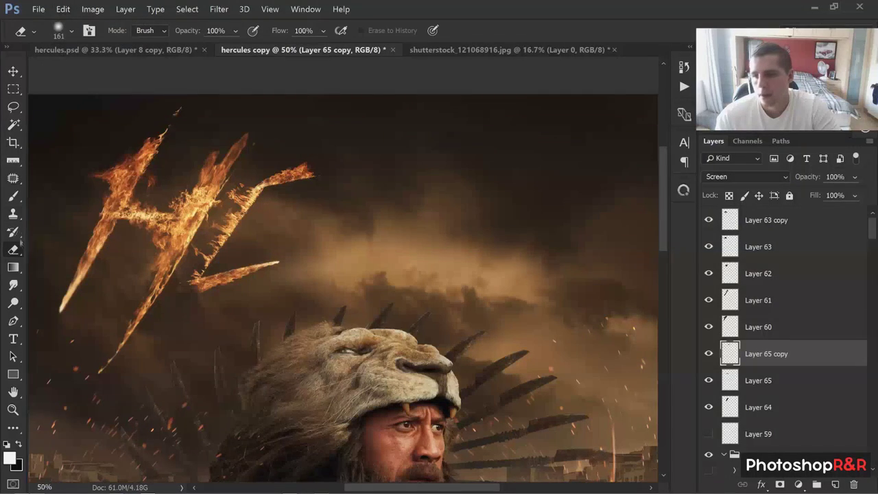
pyautogui.click(14, 285)
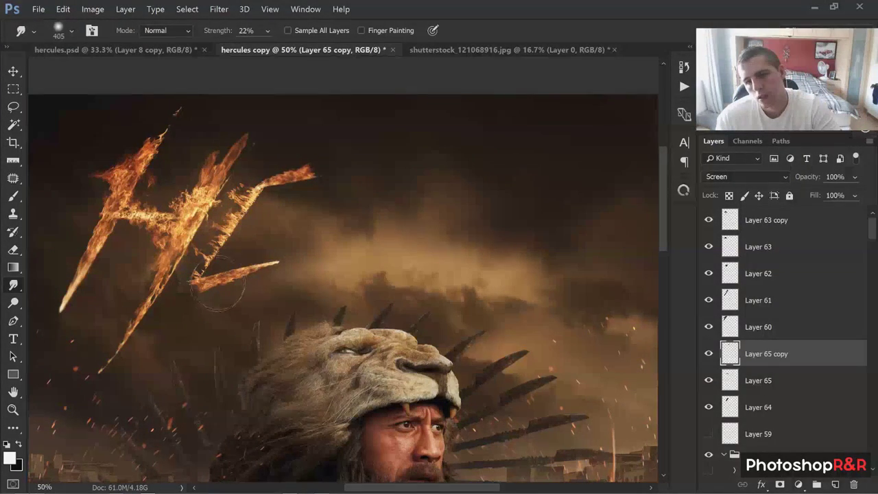
pyautogui.click(751, 382)
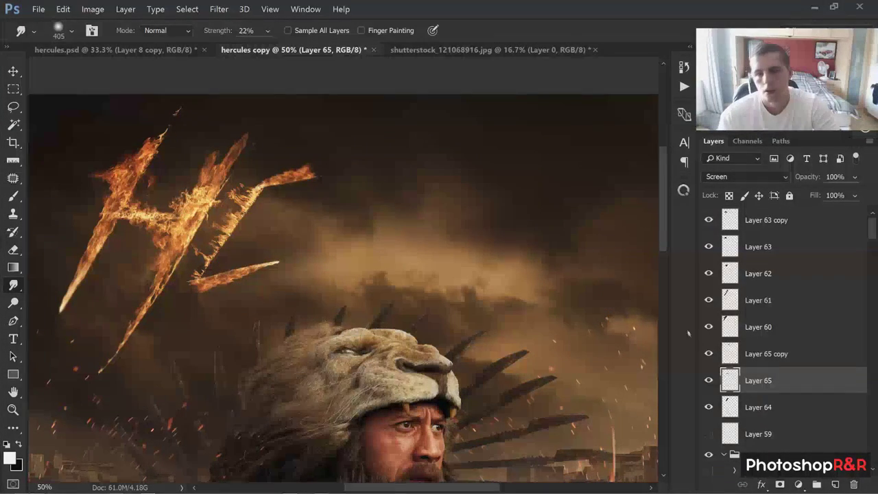
pyautogui.click(774, 412)
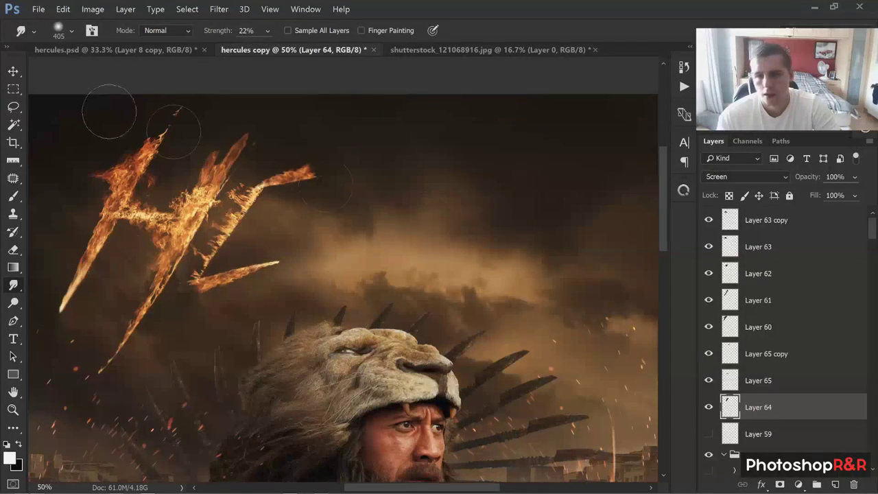
# Paste the flame jet again above Layer 64 and scale it down to less than half its size.
pyautogui.press('v')
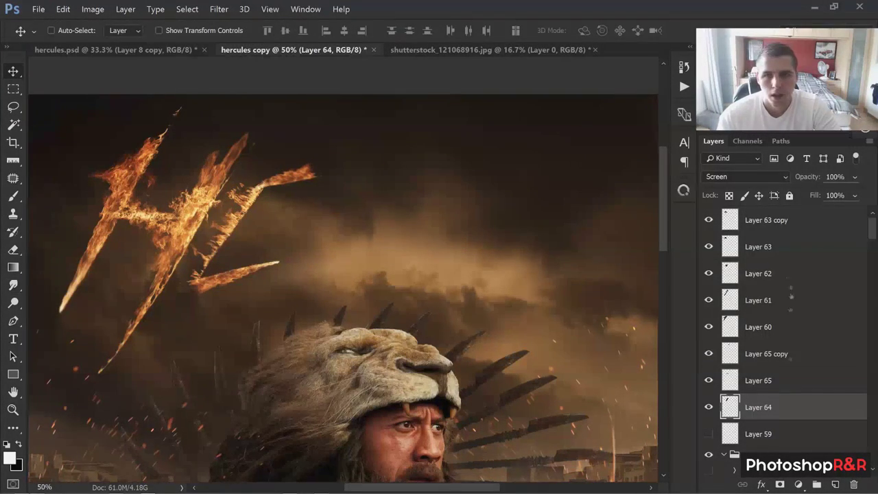
pyautogui.click(439, 49)
pyautogui.click(250, 50)
pyautogui.hotkey('ctrl', 'v')
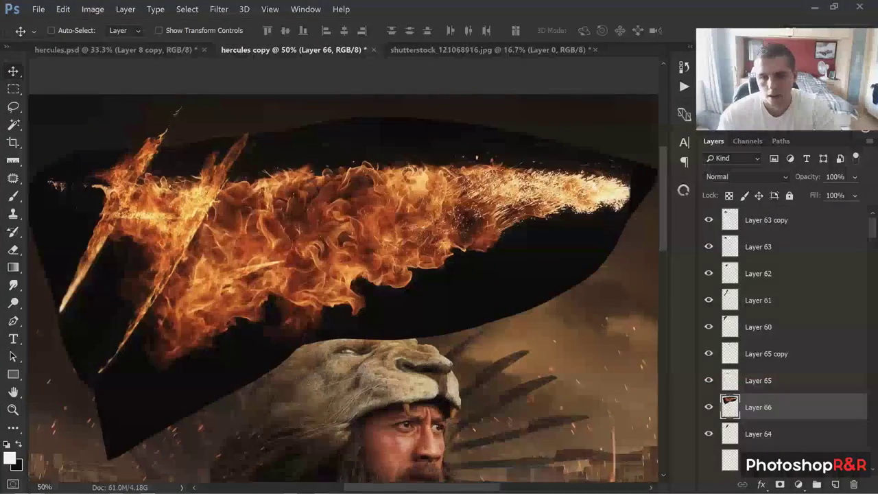
pyautogui.hotkey('ctrl', 't')
pyautogui.moveTo(191, 166); pyautogui.dragTo(263, 161)
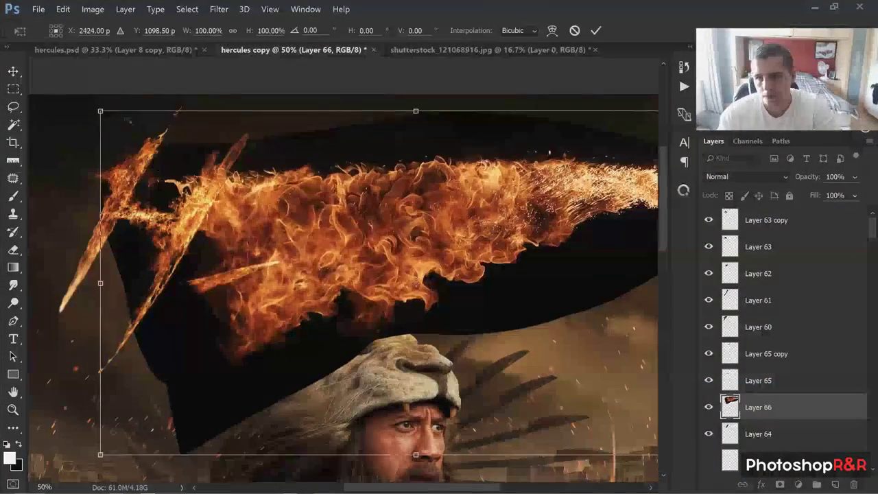
pyautogui.moveTo(100, 111); pyautogui.dragTo(291, 215)
pyautogui.press('Return')
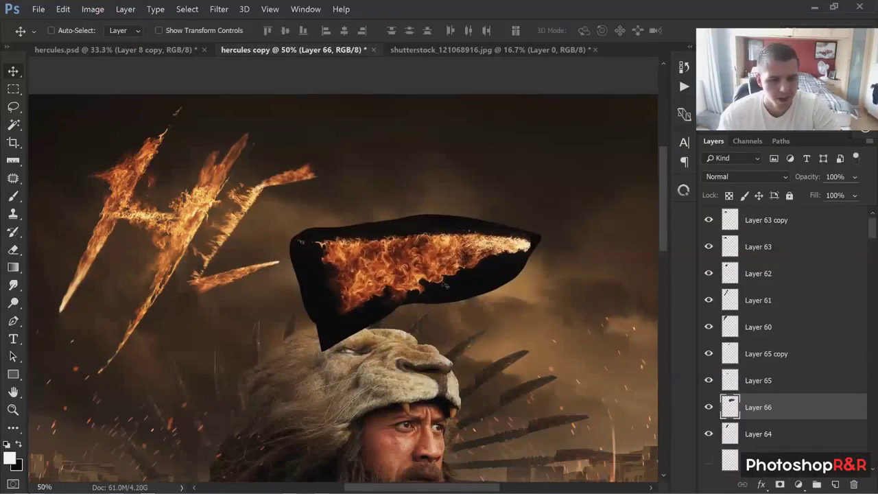
# Set the new flame jet's blend mode to Screen and rotate it towards the slant of the E's stem.
pyautogui.moveTo(458, 276); pyautogui.dragTo(422, 279)
pyautogui.click(744, 177)
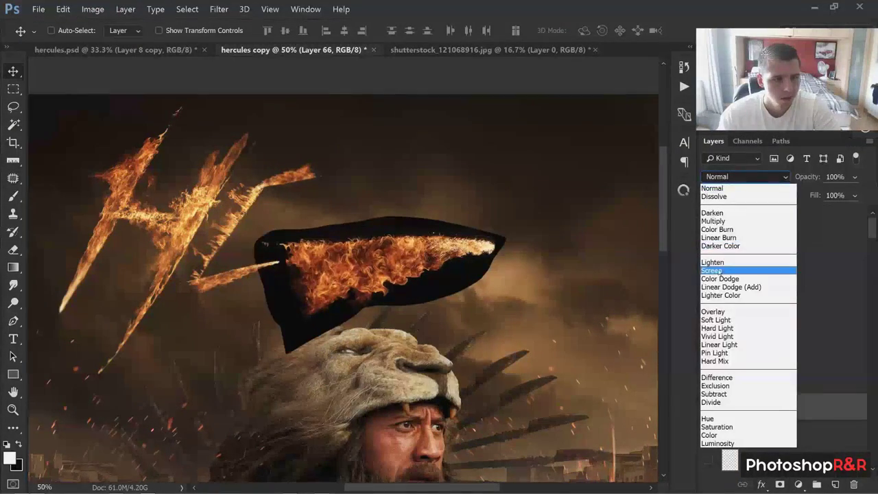
pyautogui.click(744, 268)
pyautogui.moveTo(398, 216); pyautogui.dragTo(384, 219)
pyautogui.hotkey('ctrl', 't')
pyautogui.moveTo(433, 143); pyautogui.dragTo(461, 376)
pyautogui.press('Return')
# Move the Layer 66 flame onto the stem of the E and resize and rotate it to match the slant.
pyautogui.moveTo(367, 316); pyautogui.dragTo(238, 240)
pyautogui.hotkey('ctrl', 't')
pyautogui.moveTo(389, 216); pyautogui.dragTo(410, 240)
pyautogui.moveTo(334, 114); pyautogui.dragTo(255, 135)
pyautogui.moveTo(221, 186); pyautogui.dragTo(251, 179)
pyautogui.moveTo(309, 186); pyautogui.dragTo(313, 199)
pyautogui.press('Return')
pyautogui.moveTo(259, 162)
pyautogui.mouseDown()
pyautogui.moveTo(242, 195)
pyautogui.moveTo(256, 158)
pyautogui.mouseUp()
# Narrow the Layer 66 flame further and reposition it to thicken the stem of the E.
pyautogui.press('e')
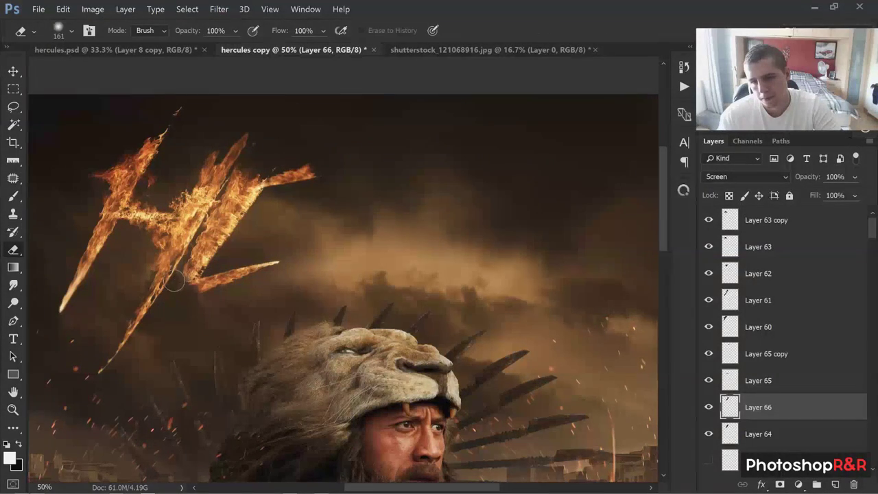
pyautogui.hotkey('ctrl', 't')
pyautogui.moveTo(157, 133); pyautogui.dragTo(202, 165)
pyautogui.press('Return')
pyautogui.moveTo(248, 228); pyautogui.dragTo(228, 227)
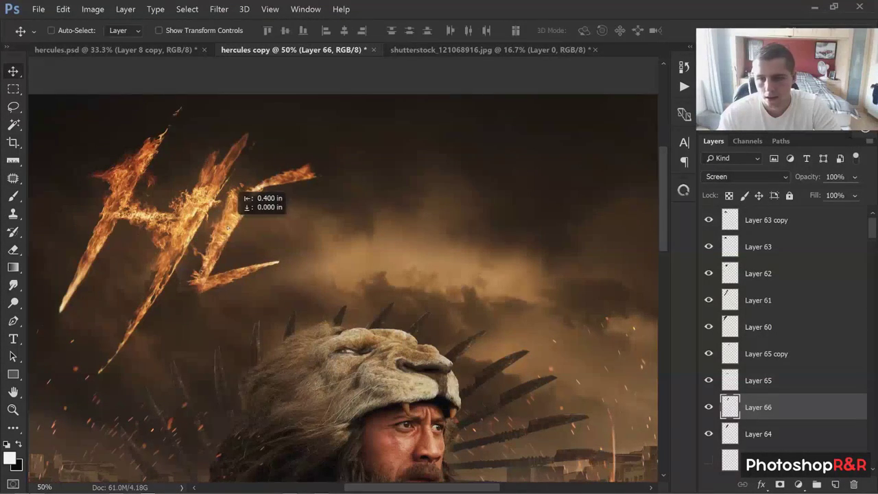
# Warp the Layer 66 flame so its upper end bends outward along the stem of the E.
pyautogui.click(62, 9)
pyautogui.moveTo(96, 159)
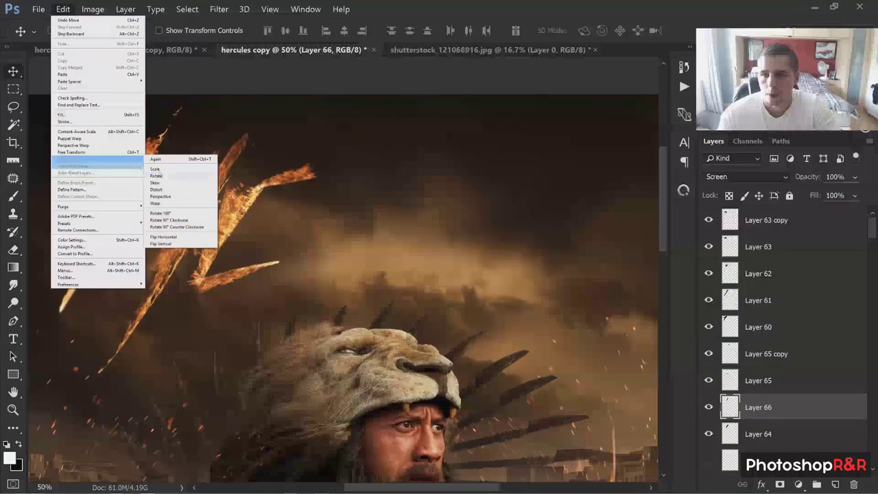
pyautogui.click(184, 205)
pyautogui.moveTo(256, 158); pyautogui.dragTo(281, 142)
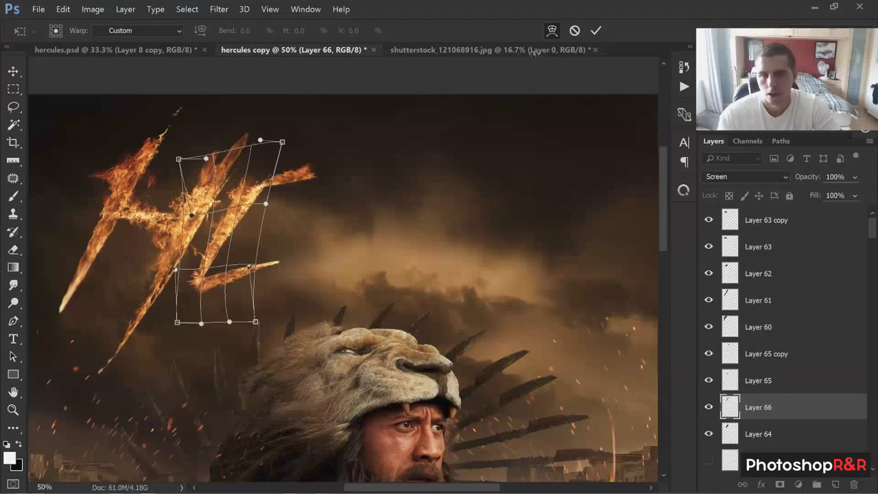
pyautogui.click(593, 32)
pyautogui.press('e')
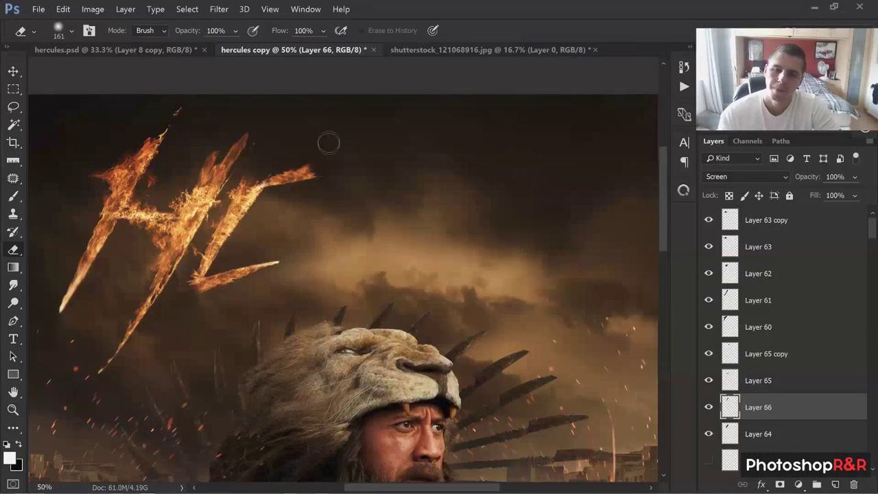
pyautogui.hotkey('ctrl', '-')
pyautogui.hotkey('ctrl', '+')
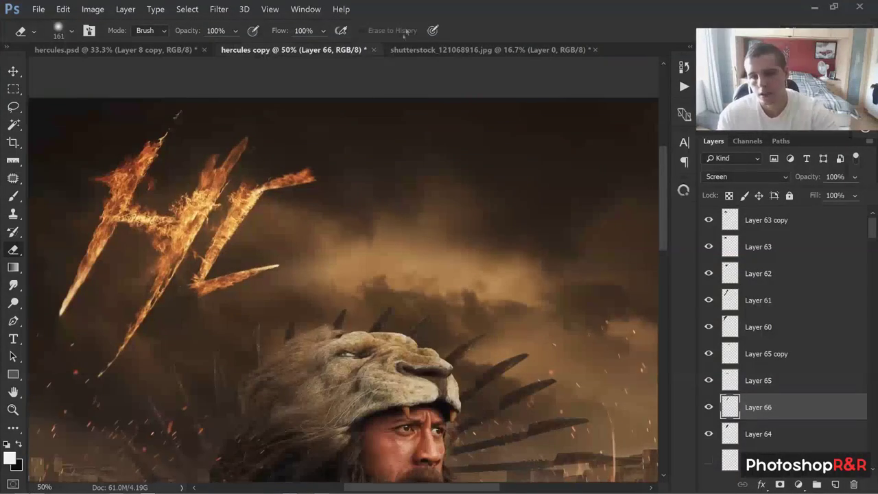
# Duplicate Layer 66, then shrink and rotate the copy to form the middle bar of the E.
pyautogui.click(15, 72)
pyautogui.hotkey('ctrl', 'j')
pyautogui.moveTo(232, 230); pyautogui.dragTo(274, 237)
pyautogui.hotkey('ctrl', 't')
pyautogui.moveTo(364, 205); pyautogui.dragTo(414, 304)
pyautogui.moveTo(366, 218); pyautogui.dragTo(295, 227)
pyautogui.moveTo(329, 204); pyautogui.dragTo(173, 265)
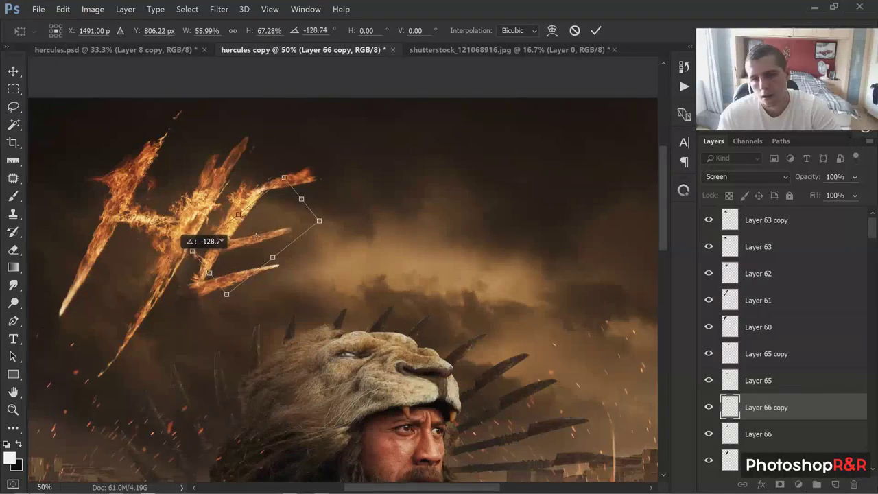
pyautogui.moveTo(256, 234); pyautogui.dragTo(268, 225)
pyautogui.press('Return')
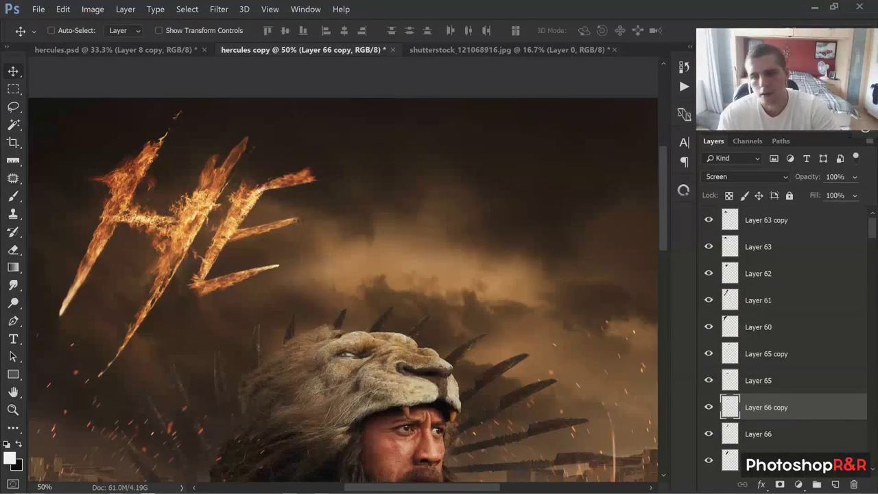
# Fine-tune the rotation and position of the Layer 66 copy flame on the E's middle bar.
pyautogui.hotkey('ctrl', 't')
pyautogui.moveTo(345, 198); pyautogui.dragTo(347, 204)
pyautogui.press('Return')
pyautogui.moveTo(301, 230)
pyautogui.mouseDown()
pyautogui.moveTo(325, 215)
pyautogui.moveTo(300, 231)
pyautogui.mouseUp()
pyautogui.hotkey('ctrl', 't')
pyautogui.press('Return')
# Lasso the small wispy flame in the stock fire image and paste it into the hercules copy document.
pyautogui.hotkey('ctrl', 'Tab')
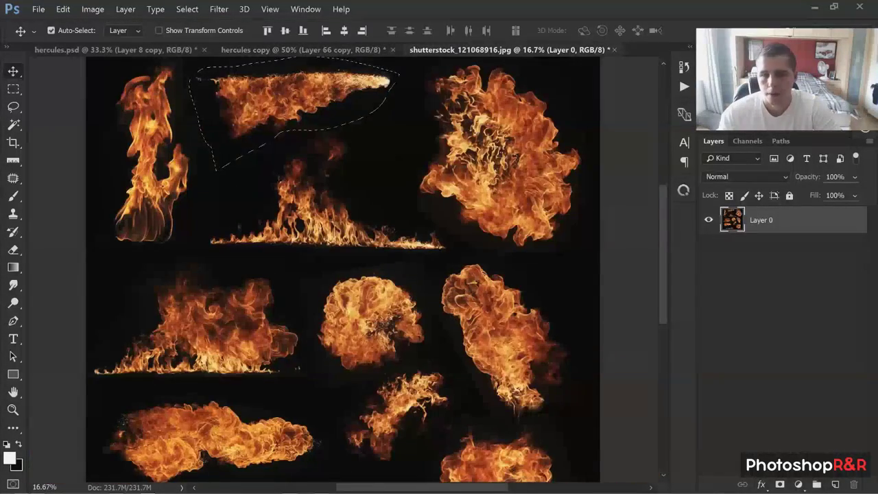
pyautogui.click(13, 107)
pyautogui.moveTo(389, 376)
pyautogui.mouseDown()
pyautogui.moveTo(405, 364)
pyautogui.moveTo(463, 381)
pyautogui.mouseUp()
pyautogui.moveTo(395, 472); pyautogui.dragTo(329, 419)
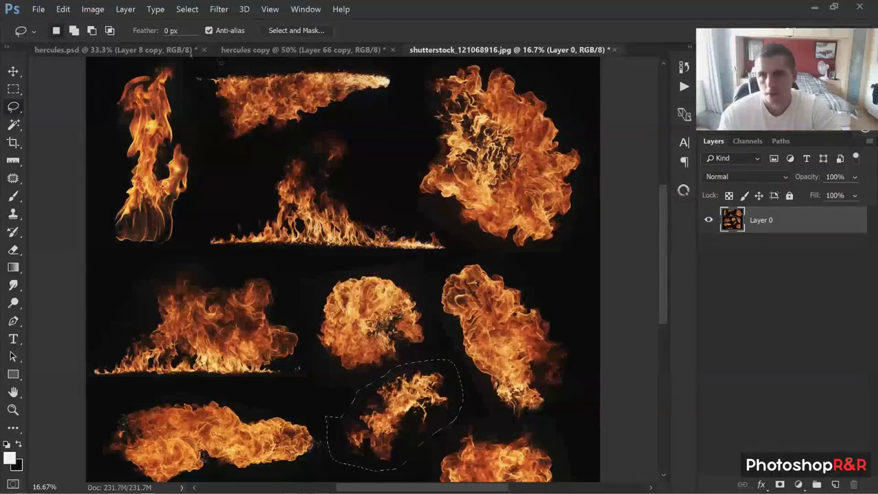
pyautogui.click(318, 52)
pyautogui.hotkey('ctrl', 'v')
# Set the pasted wispy flame's blend mode to Screen and scale it down to a small fraction of its size.
pyautogui.click(746, 176)
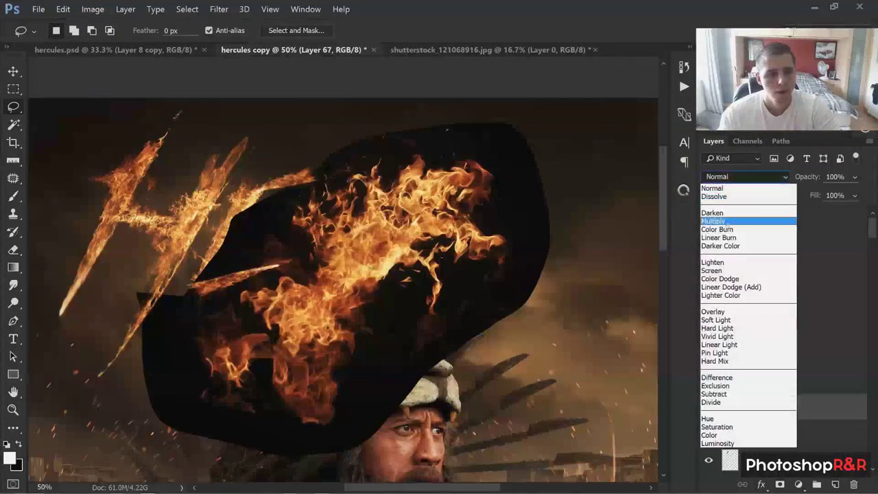
pyautogui.click(727, 261)
pyautogui.press('v')
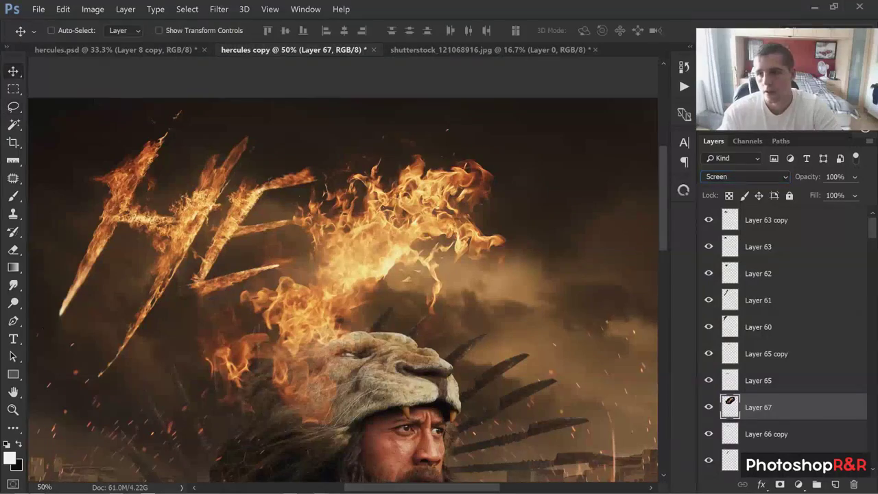
pyautogui.hotkey('ctrl', 't')
pyautogui.moveTo(554, 128); pyautogui.dragTo(401, 251)
pyautogui.moveTo(376, 282); pyautogui.dragTo(304, 246)
pyautogui.press('Return')
# Resize, rotate and position the Layer 67 flame over the middle bar of the E.
pyautogui.moveTo(360, 189); pyautogui.dragTo(437, 320)
pyautogui.hotkey('ctrl', 't')
pyautogui.moveTo(289, 275); pyautogui.dragTo(284, 273)
pyautogui.press('Escape')
pyautogui.hotkey('ctrl', 't')
pyautogui.moveTo(321, 186); pyautogui.dragTo(311, 212)
pyautogui.press('Return')
pyautogui.moveTo(272, 246); pyautogui.dragTo(273, 231)
pyautogui.hotkey('ctrl', 't')
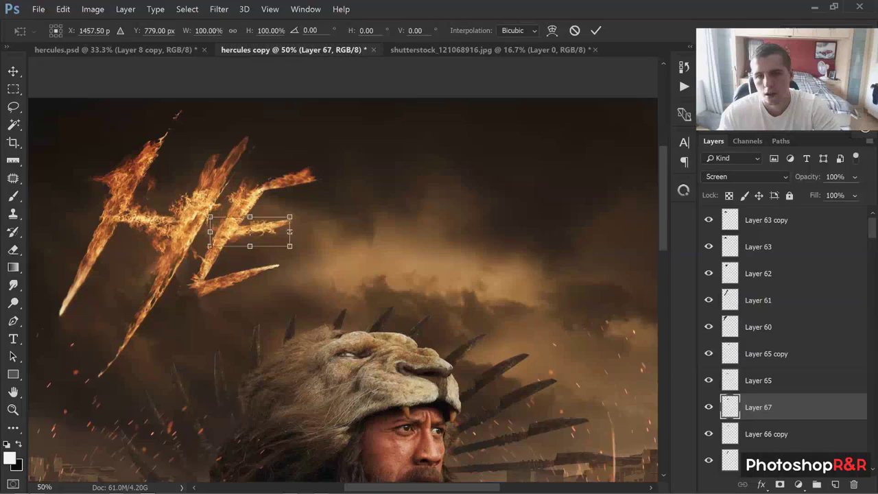
pyautogui.press('Return')
# Duplicate the Layer 67 flame onto the bottom bar of the E and rotate it to match.
pyautogui.moveTo(287, 260); pyautogui.dragTo(275, 276)
pyautogui.hotkey('ctrl', 't')
pyautogui.moveTo(318, 252); pyautogui.dragTo(319, 244)
pyautogui.press('Return')
# Duplicate the wispy flame again onto the top bar of the E, adjusting its rotation and position.
pyautogui.moveTo(273, 273)
pyautogui.mouseDown()
pyautogui.moveTo(263, 273)
pyautogui.moveTo(290, 258)
pyautogui.moveTo(335, 168)
pyautogui.mouseUp()
pyautogui.hotkey('ctrl', 't')
pyautogui.press('Return')
pyautogui.hotkey('ctrl', 't')
pyautogui.moveTo(355, 136)
pyautogui.mouseDown()
pyautogui.moveTo(185, 155)
pyautogui.moveTo(204, 215)
pyautogui.mouseUp()
pyautogui.press('Return')
pyautogui.moveTo(297, 177); pyautogui.dragTo(287, 183)
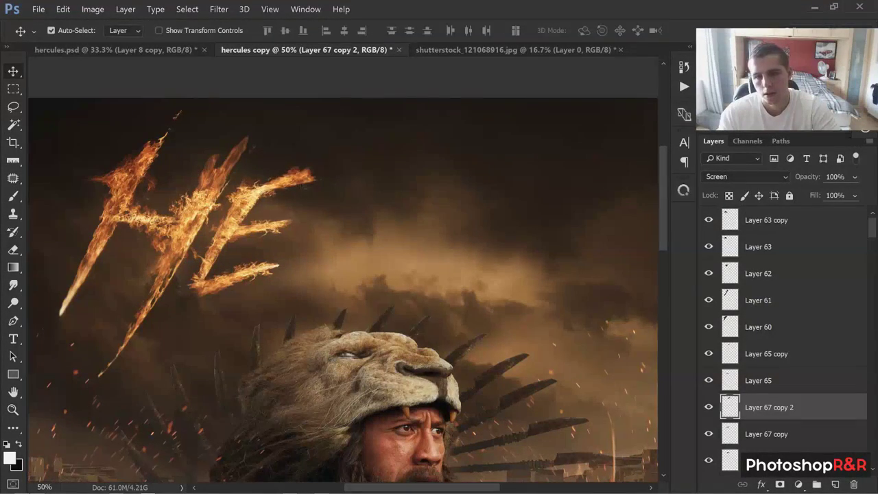
pyautogui.hotkey('ctrl', 't')
pyautogui.moveTo(327, 162); pyautogui.dragTo(316, 185)
pyautogui.press('Return')
# Show the Layer 59 HERCULES lettering sketch as a guide for the next letters.
pyautogui.hotkey('ctrl', '-')
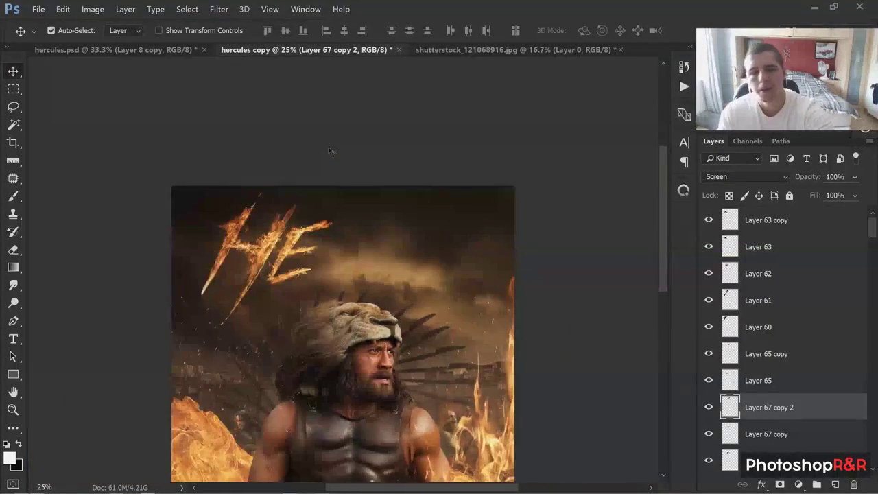
pyautogui.hotkey('ctrl', '+')
pyautogui.scroll(-1, 459, 222)
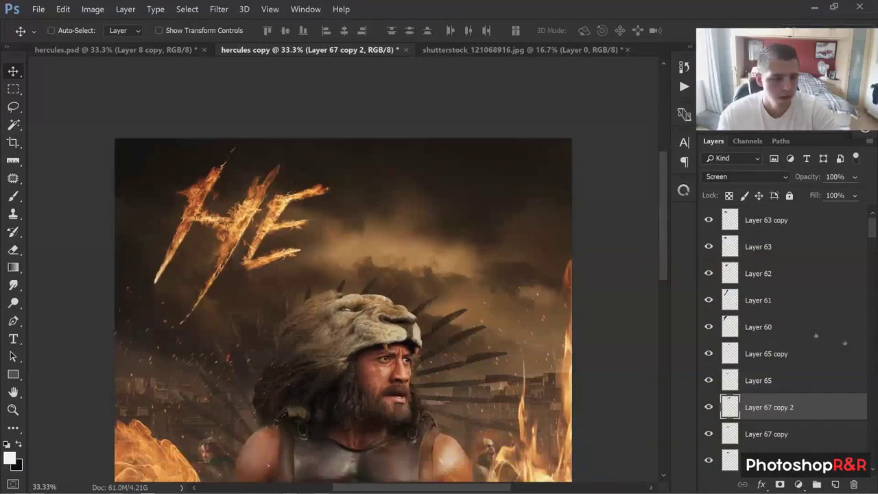
pyautogui.scroll(-2, 780, 315)
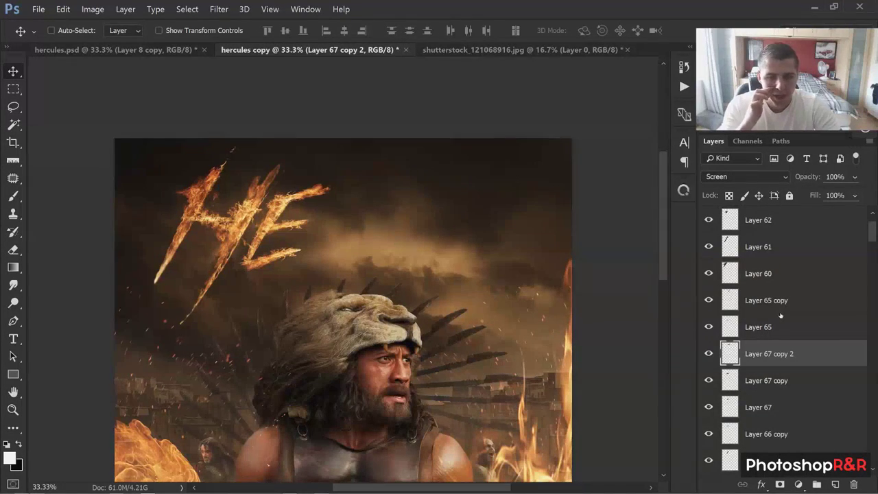
pyautogui.scroll(-4, 780, 315)
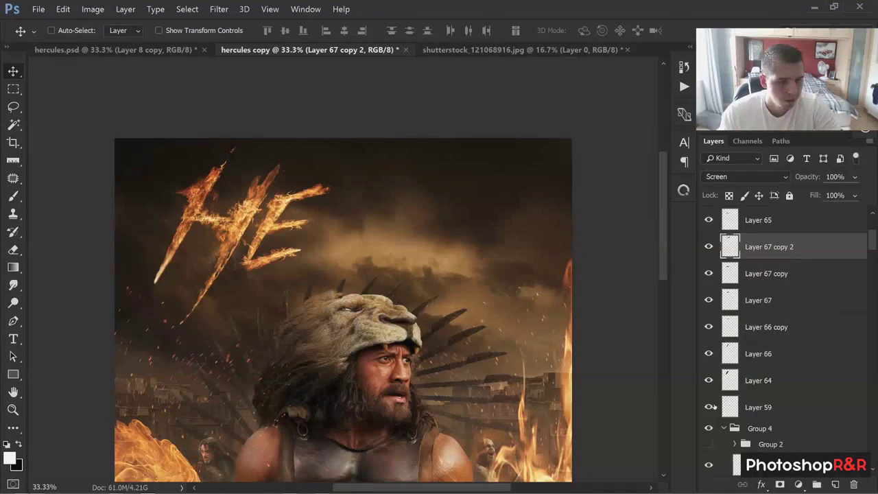
pyautogui.click(709, 407)
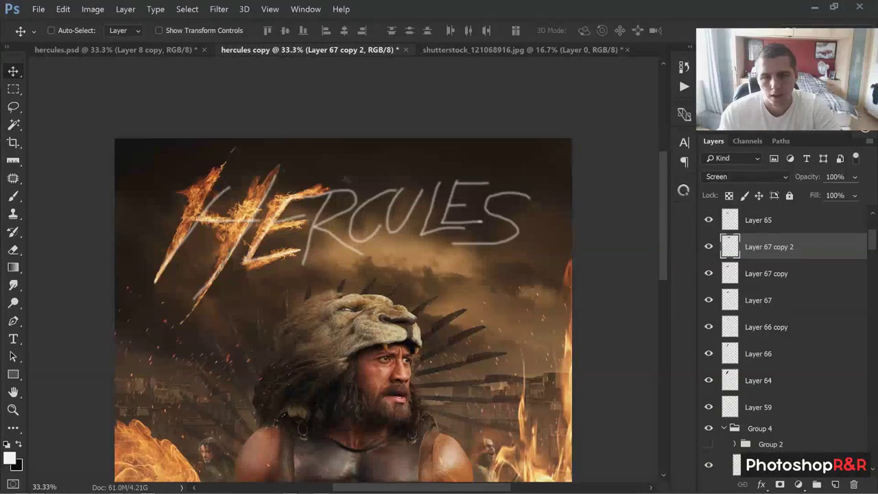
pyautogui.scroll(1, 767, 278)
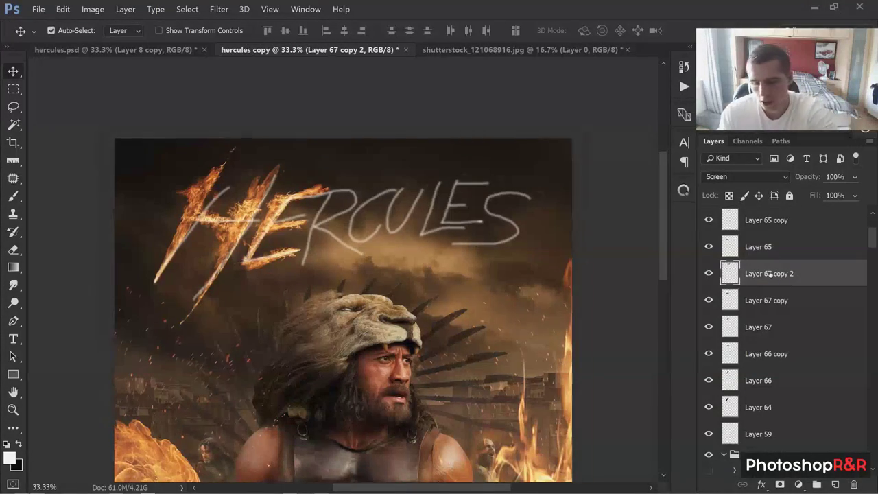
pyautogui.hotkey('ctrl', '+')
pyautogui.click(709, 246)
pyautogui.click(466, 50)
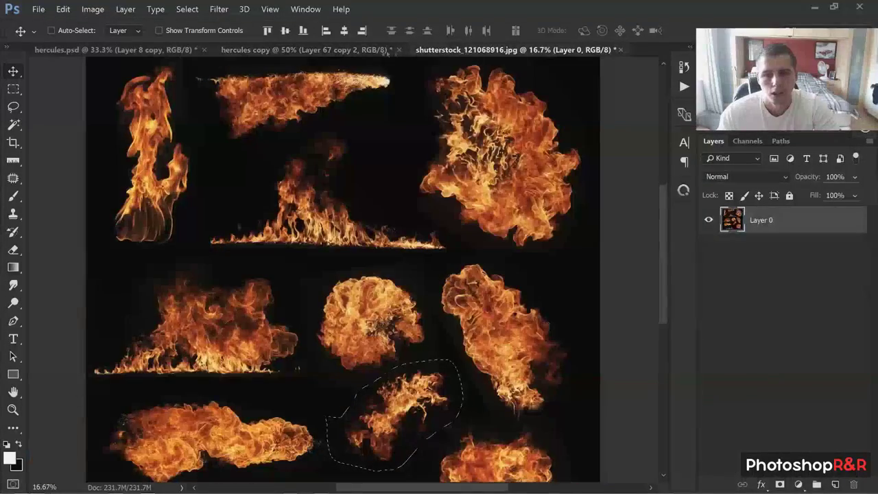
pyautogui.click(306, 49)
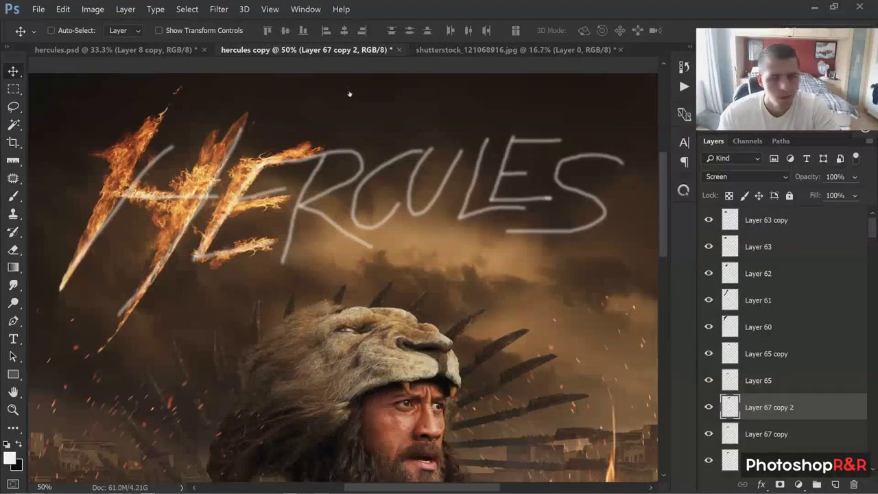
# In the stock fire image, clear the selection and lasso the low base strip of the wide ground fire.
pyautogui.hotkey('ctrl', 'Tab')
pyautogui.hotkey('ctrl', 'd')
pyautogui.click(15, 107)
pyautogui.scroll(-3, 437, 192)
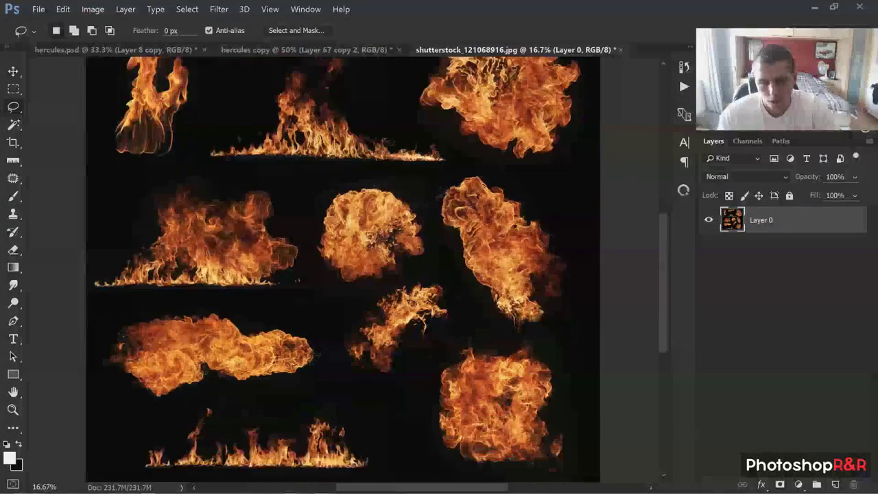
pyautogui.scroll(4, 356, 236)
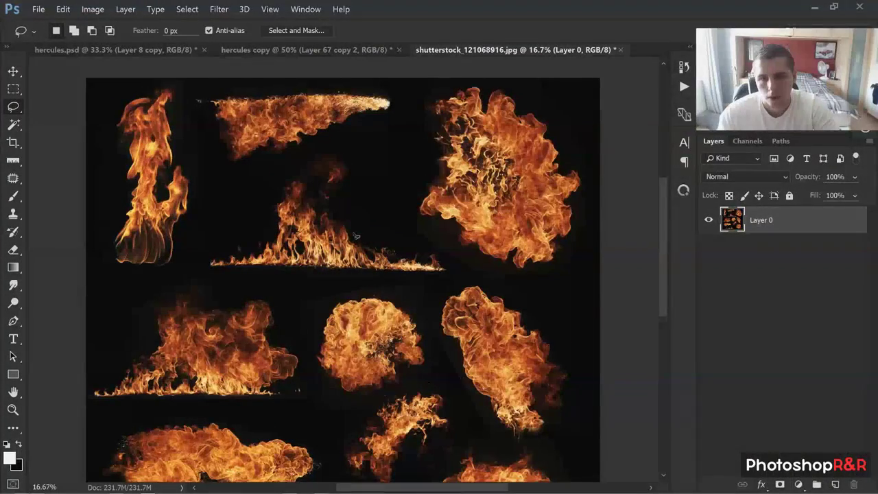
pyautogui.scroll(-1, 356, 236)
pyautogui.moveTo(223, 255); pyautogui.dragTo(405, 258)
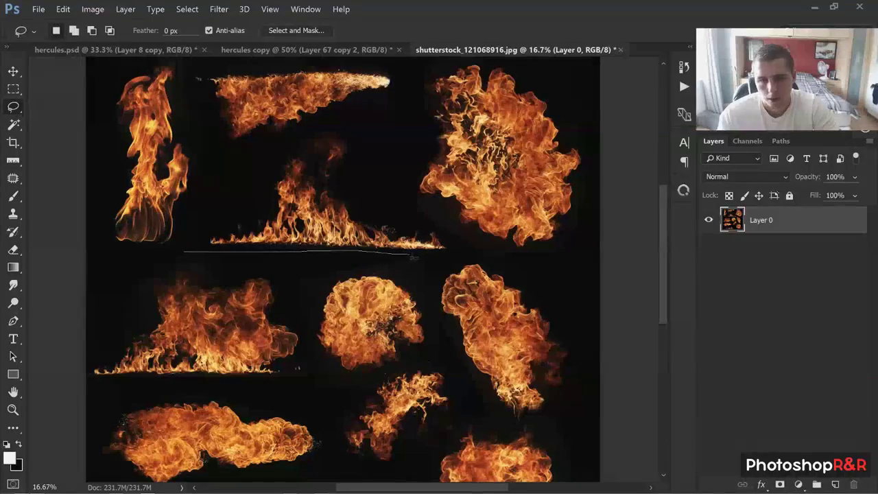
pyautogui.moveTo(382, 220); pyautogui.dragTo(347, 216)
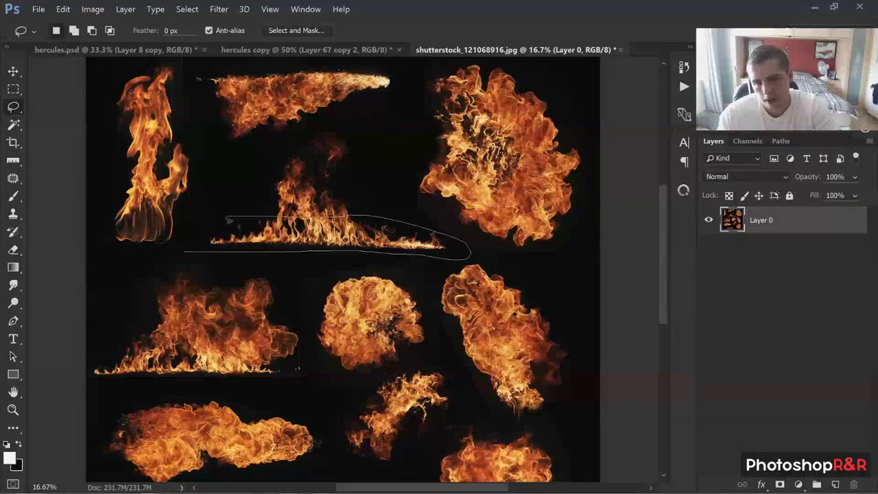
# Paste the ground fire strip into the hercules copy document and set its blend mode to Screen.
pyautogui.click(329, 49)
pyautogui.hotkey('ctrl', 'v')
pyautogui.press('v')
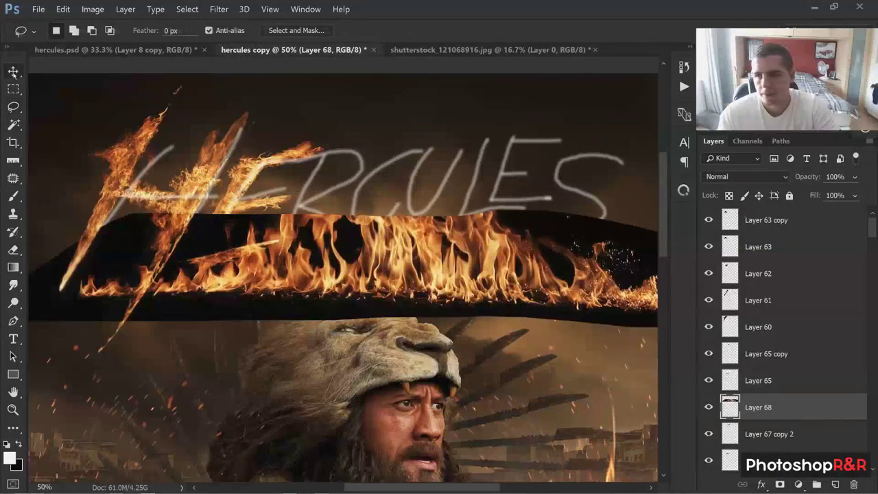
pyautogui.press('v')
pyautogui.click(746, 177)
pyautogui.click(727, 268)
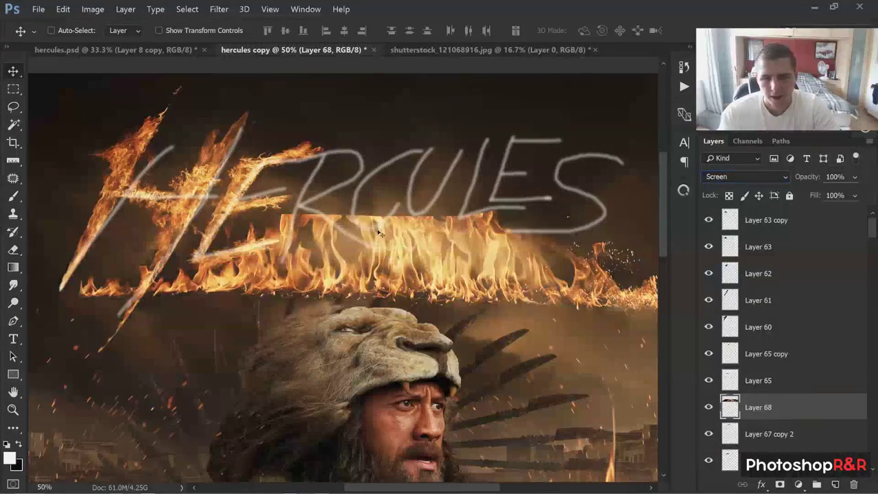
# Scale the Layer 68 fire strip down and place it across the sketched R and C.
pyautogui.hotkey('ctrl', 't')
pyautogui.moveTo(379, 233); pyautogui.dragTo(295, 236)
pyautogui.moveTo(115, 207); pyautogui.dragTo(449, 259)
pyautogui.moveTo(545, 274); pyautogui.dragTo(313, 215)
pyautogui.moveTo(583, 269); pyautogui.dragTo(396, 195)
pyautogui.press('Return')
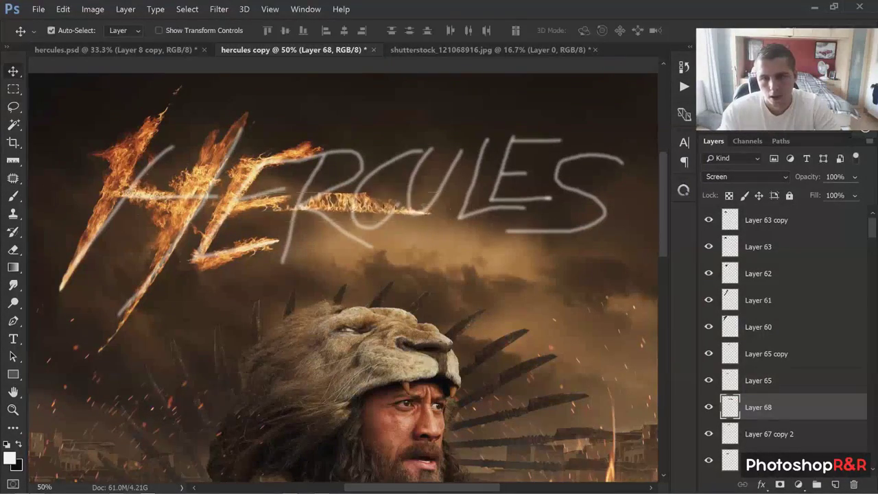
# Rotate the Layer 68 fire strip upward and align it with the lower edge of the R's bowl.
pyautogui.hotkey('ctrl', 't')
pyautogui.moveTo(473, 226); pyautogui.dragTo(472, 183)
pyautogui.press('Return')
pyautogui.moveTo(396, 201); pyautogui.dragTo(399, 183)
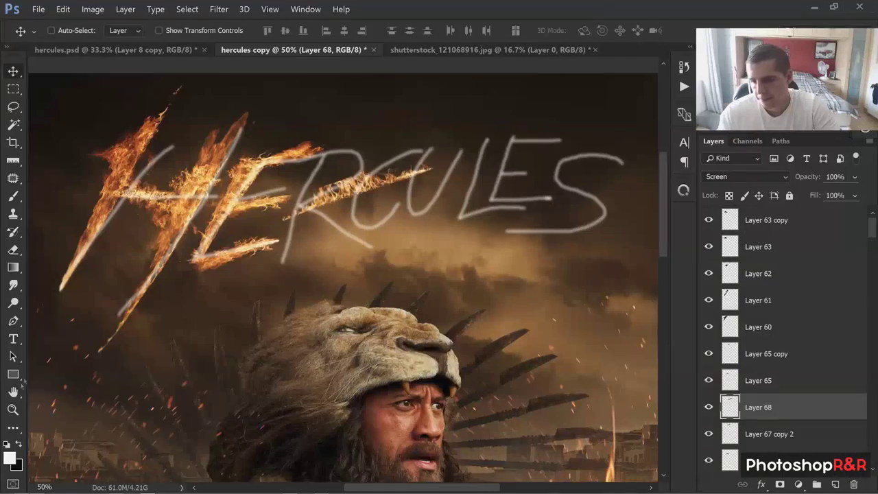
pyautogui.press('z')
pyautogui.click(344, 195)
pyautogui.click(343, 173)
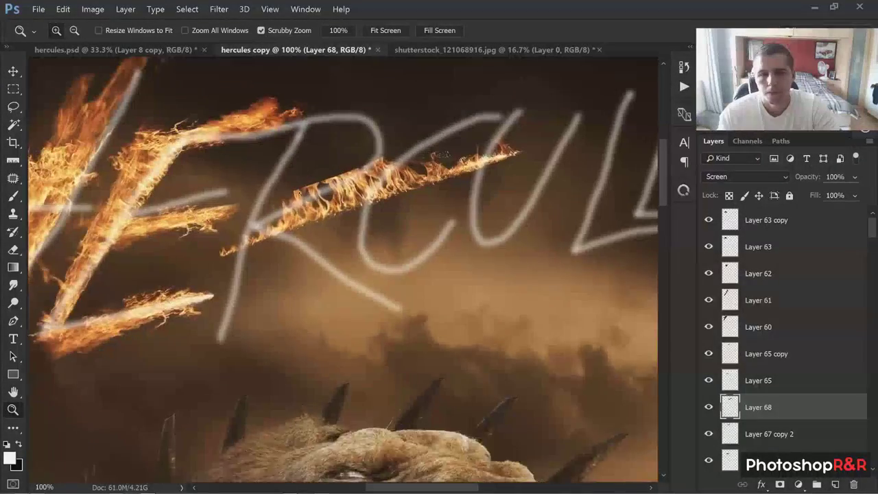
pyautogui.scroll(1, 343, 172)
pyautogui.hotkey('ctrl', 't')
pyautogui.moveTo(578, 196); pyautogui.dragTo(569, 163)
pyautogui.press('Return')
pyautogui.moveTo(369, 223); pyautogui.dragTo(372, 195)
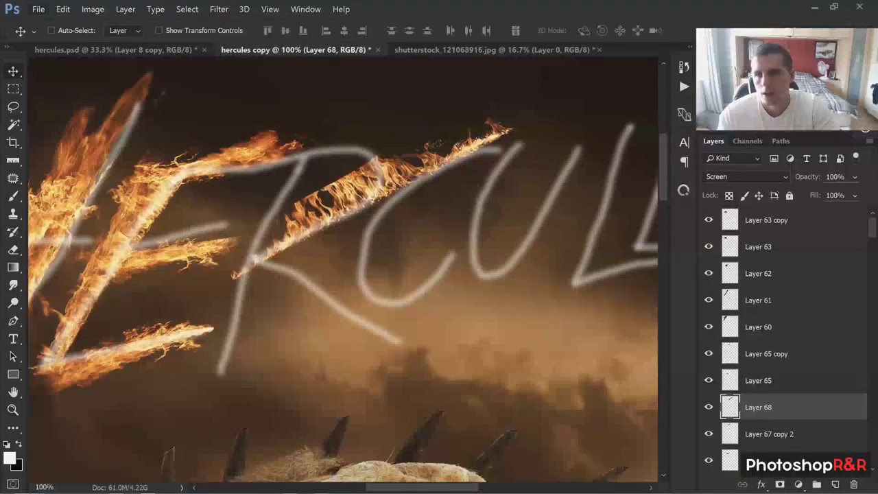
# Puppet Warp the Layer 68 fire strip, pinning its lower part and curling its far end back over the sketched R's bowl.
pyautogui.click(63, 9)
pyautogui.click(82, 138)
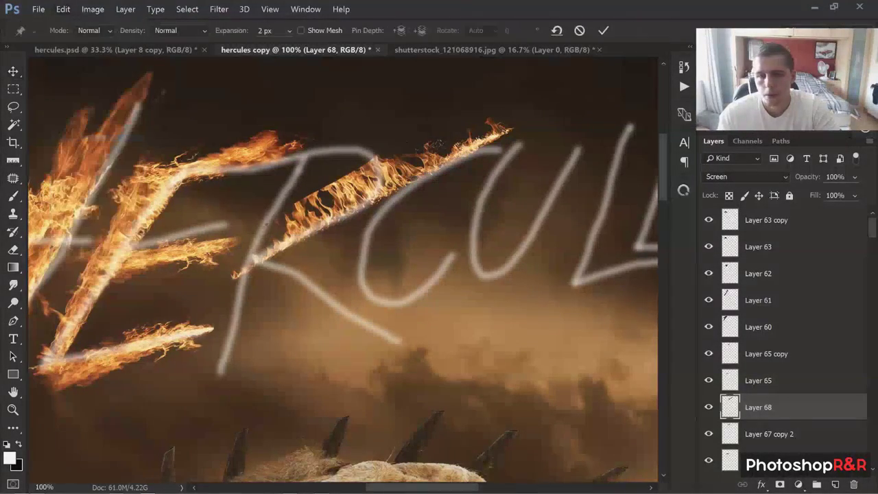
pyautogui.click(249, 268)
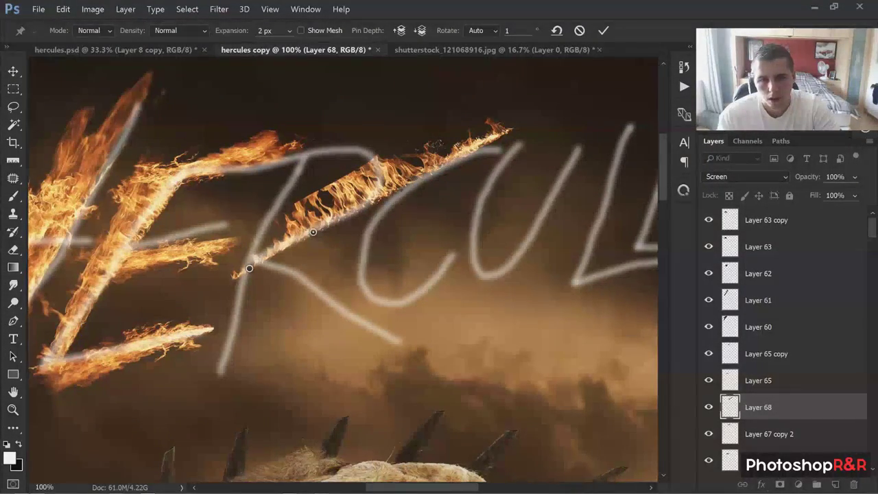
pyautogui.click(380, 195)
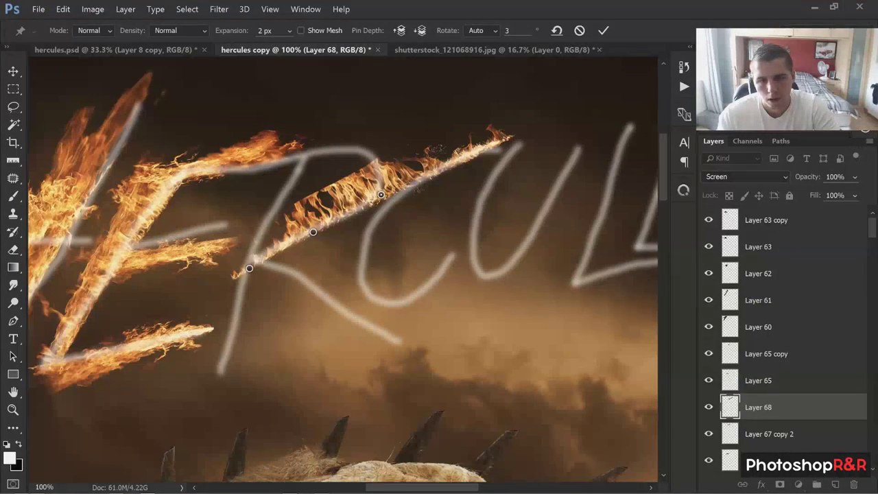
pyautogui.moveTo(469, 150); pyautogui.dragTo(379, 110)
pyautogui.moveTo(360, 79); pyautogui.dragTo(306, 113)
pyautogui.moveTo(381, 195); pyautogui.dragTo(363, 201)
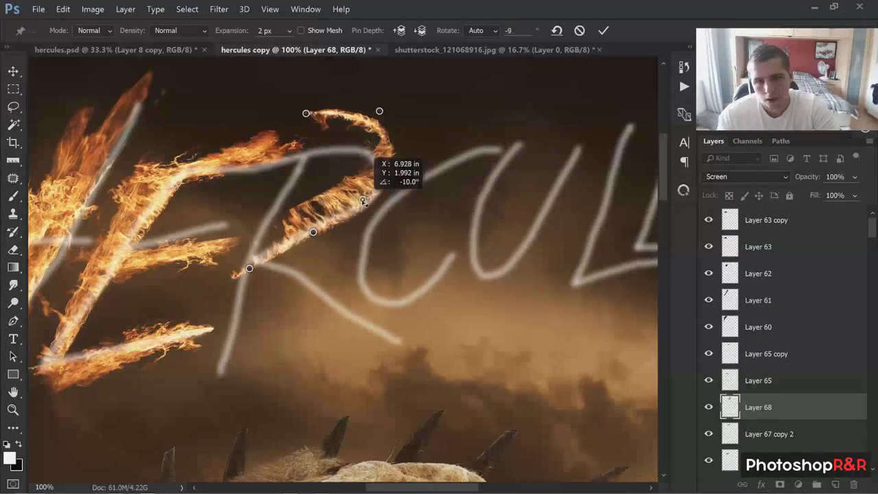
# Adjust the upper Puppet Warp pins so the curled flame follows the top of the R's bowl, and apply the warp.
pyautogui.moveTo(379, 112); pyautogui.dragTo(371, 132)
pyautogui.moveTo(307, 114); pyautogui.dragTo(297, 151)
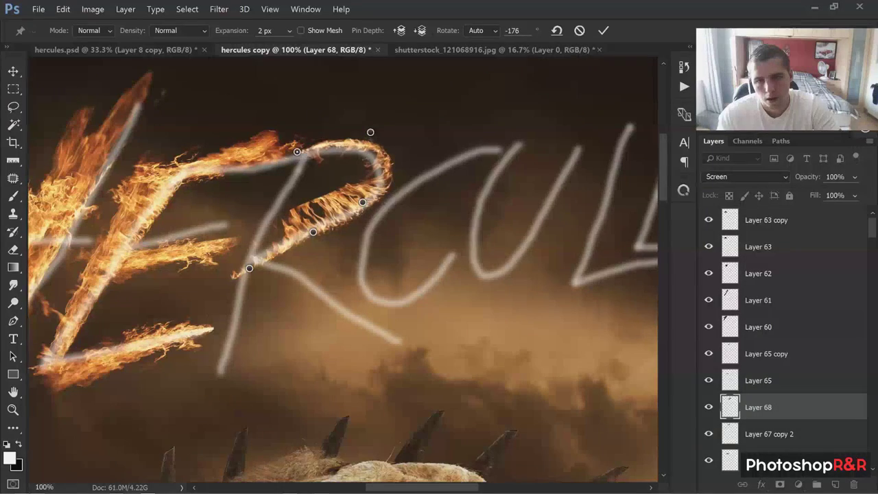
pyautogui.moveTo(370, 132); pyautogui.dragTo(358, 137)
pyautogui.moveTo(297, 152); pyautogui.dragTo(296, 155)
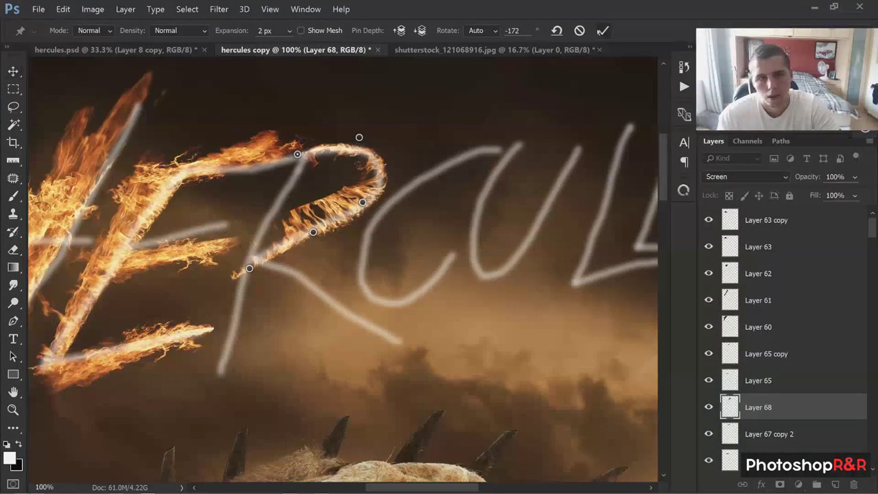
pyautogui.press('Return')
# Erase the upper edge of the tall flames inside the R's bowl on Layer 68 with a hard round 13 px eraser.
pyautogui.press('e')
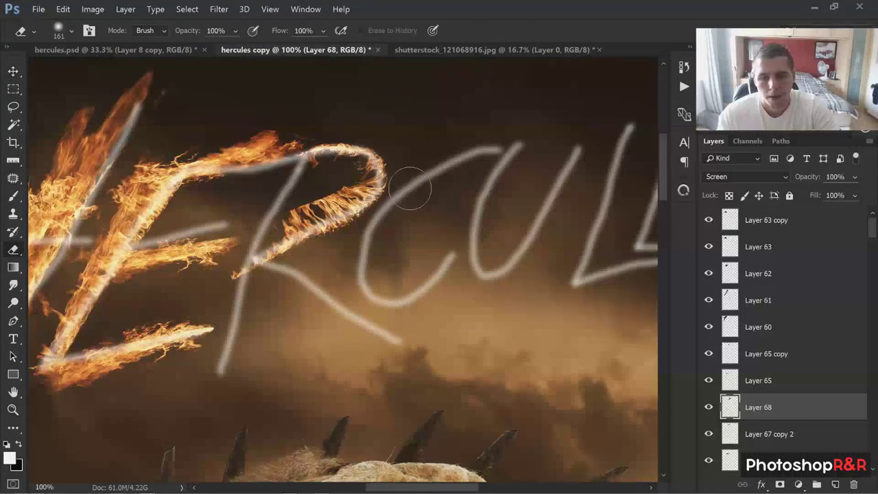
pyautogui.rightClick(410, 189)
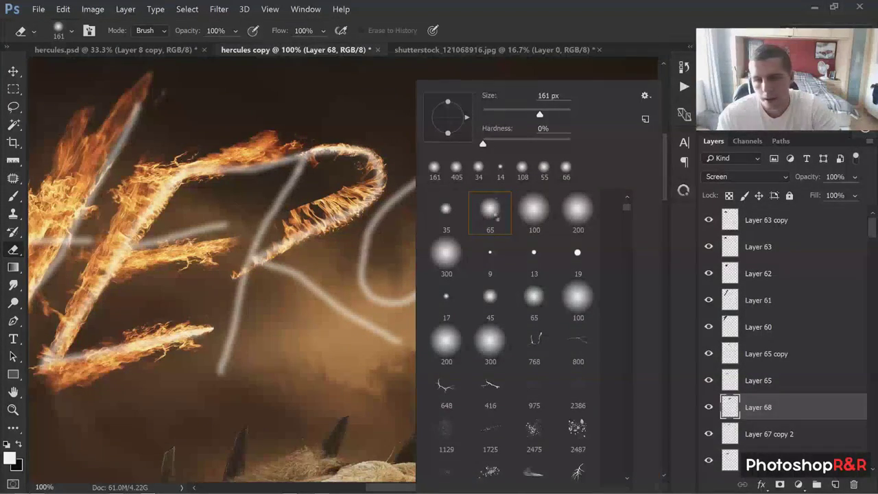
pyautogui.scroll(1, 496, 218)
pyautogui.click(548, 306)
pyautogui.press('Return')
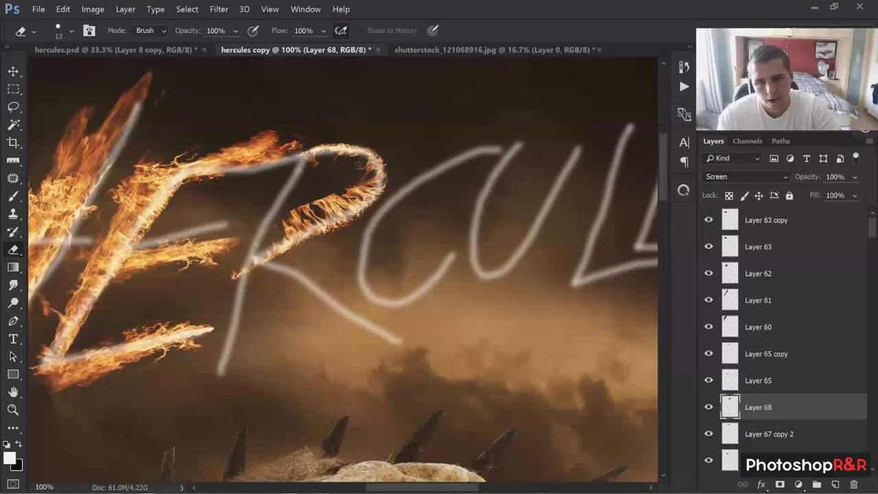
pyautogui.moveTo(336, 196); pyautogui.dragTo(338, 205)
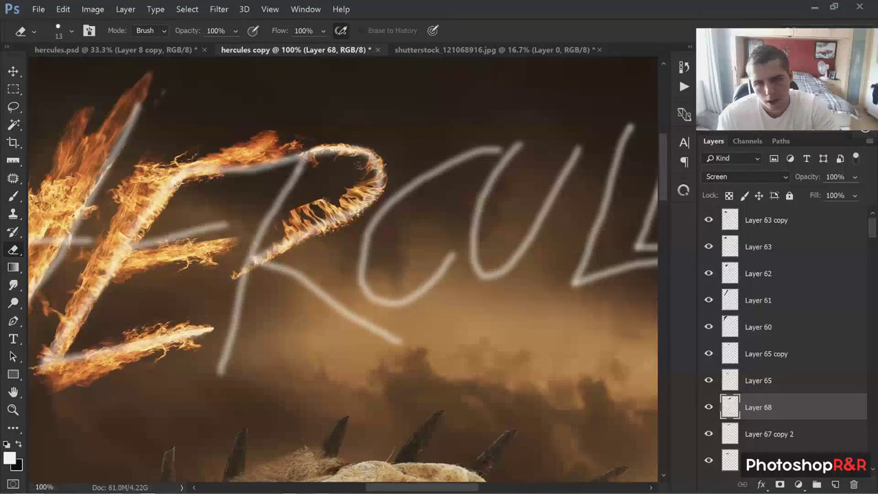
# Set the eraser to 9 px and 78% hardness and trim the flames inside the R's bowl into short tongues.
pyautogui.rightClick(343, 196)
pyautogui.moveTo(504, 143); pyautogui.dragTo(498, 144)
pyautogui.press('Return')
pyautogui.rightClick(340, 209)
pyautogui.write('9')
pyautogui.press('Tab')
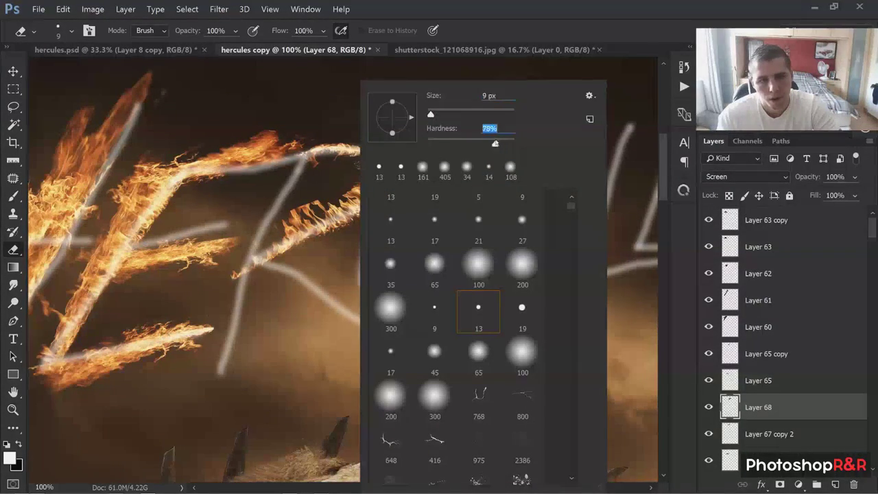
pyautogui.press('Return')
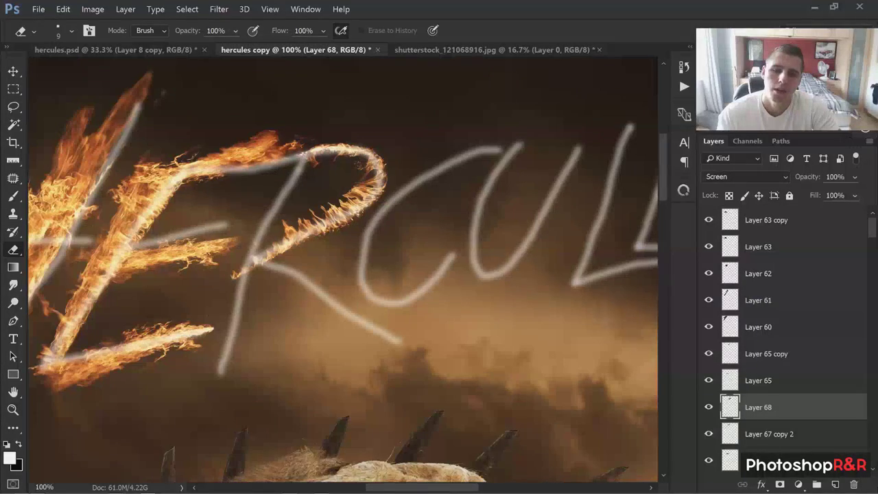
# Adjust the eraser's hardness and trim the lower tip of the Layer 68 strip where it meets the R's stem.
pyautogui.rightClick(357, 194)
pyautogui.click(467, 142)
pyautogui.press('Return')
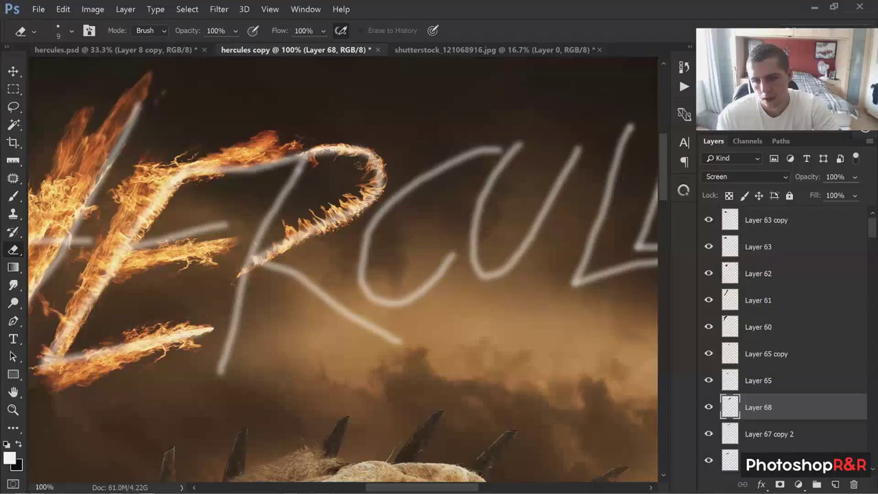
pyautogui.click(13, 71)
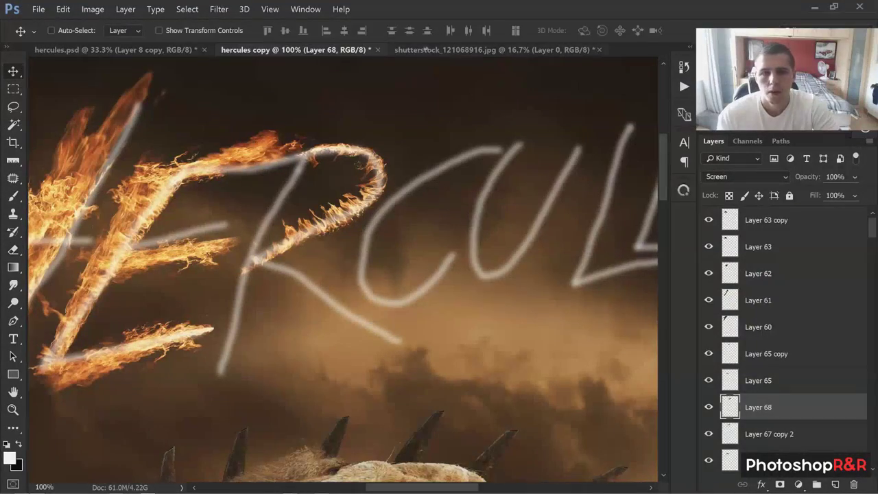
# In the stock fire image, clear the selection, then lasso and copy the horizontal tapering flame jet.
pyautogui.click(439, 49)
pyautogui.hotkey('ctrl', 'd')
pyautogui.press('l')
pyautogui.moveTo(232, 162)
pyautogui.mouseDown()
pyautogui.moveTo(397, 99)
pyautogui.moveTo(405, 69)
pyautogui.moveTo(264, 60)
pyautogui.moveTo(187, 79)
pyautogui.moveTo(209, 148)
pyautogui.moveTo(228, 159)
pyautogui.mouseUp()
pyautogui.hotkey('ctrl', 'c')
# Paste the flame jet into the hercules copy document and set its blend mode to Screen.
pyautogui.click(282, 50)
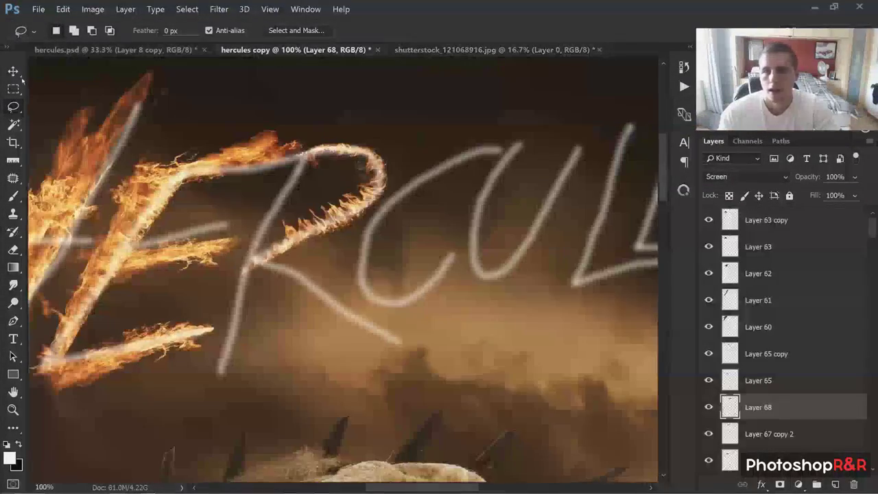
pyautogui.click(13, 72)
pyautogui.hotkey('ctrl', 'v')
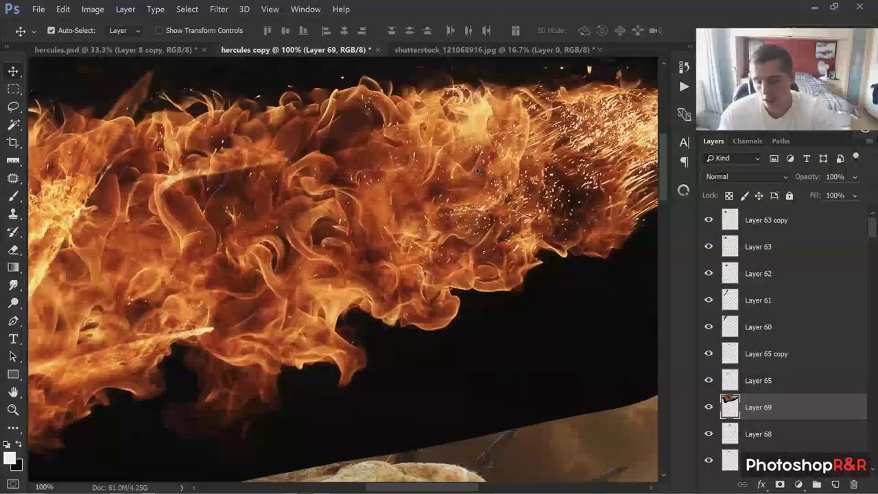
pyautogui.hotkey('ctrl', '-')
pyautogui.click(746, 176)
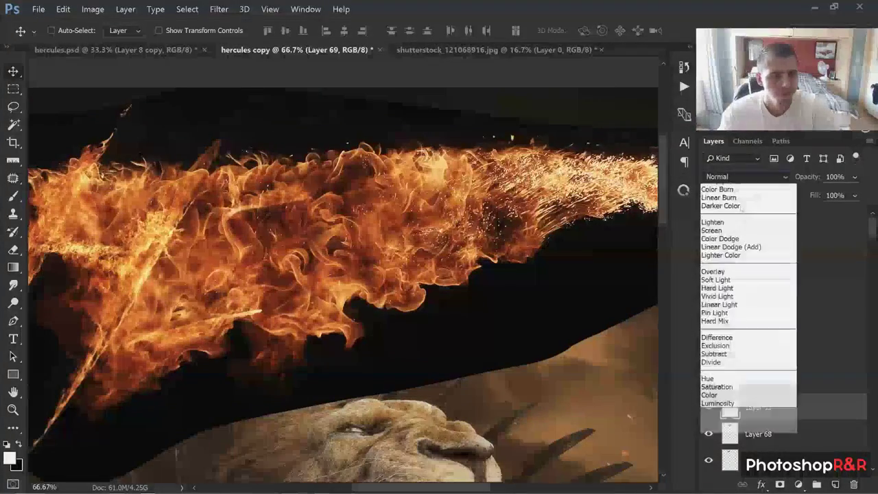
pyautogui.click(744, 274)
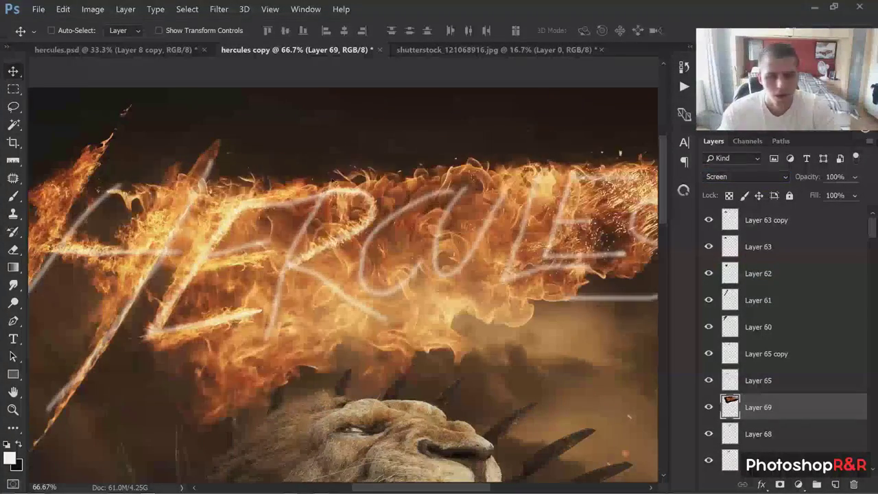
# Scale the Layer 69 flame jet down and place it across the sketched R.
pyautogui.hotkey('ctrl', 't')
pyautogui.moveTo(248, 170); pyautogui.dragTo(286, 171)
pyautogui.moveTo(165, 128); pyautogui.dragTo(496, 270)
pyautogui.press('Return')
pyautogui.moveTo(579, 328); pyautogui.dragTo(289, 257)
pyautogui.hotkey('ctrl', 't')
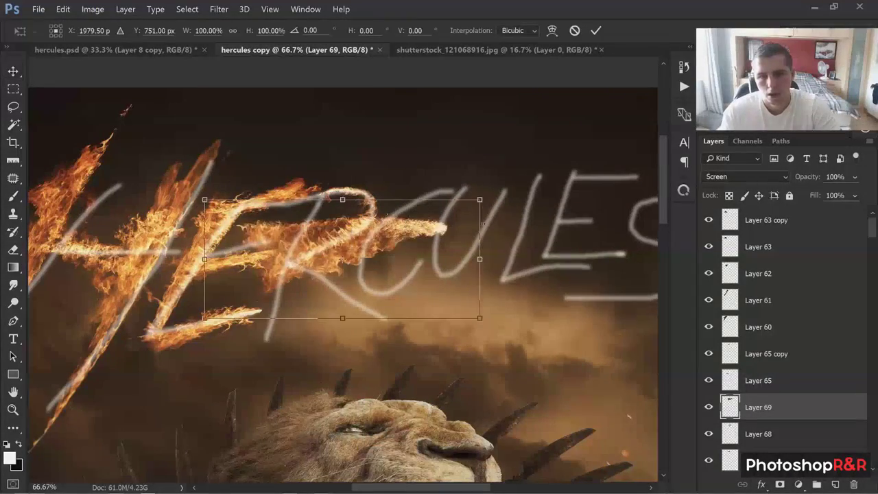
pyautogui.moveTo(480, 199); pyautogui.dragTo(416, 228)
pyautogui.hotkey('ctrl', '+')
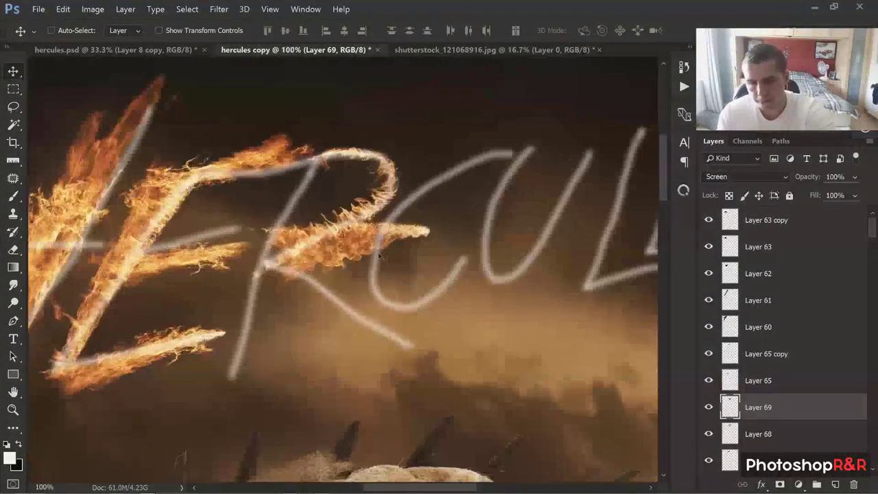
# Rotate the Layer 69 flame jet to point downward and align it with the R's sketched stem.
pyautogui.moveTo(476, 208); pyautogui.dragTo(354, 393)
pyautogui.moveTo(368, 311); pyautogui.dragTo(285, 290)
pyautogui.moveTo(400, 224); pyautogui.dragTo(400, 265)
pyautogui.press('Return')
pyautogui.moveTo(313, 207); pyautogui.dragTo(313, 179)
# Warp the Layer 69 flame by stretching its lower end down toward the foot of the R's stem.
pyautogui.hotkey('ctrl', 't')
pyautogui.click(62, 9)
pyautogui.moveTo(103, 164)
pyautogui.click(171, 204)
pyautogui.moveTo(220, 317); pyautogui.dragTo(198, 456)
pyautogui.rightClick(198, 456)
pyautogui.press('Escape')
# Refine the Layer 69 warp mesh so the flame bends and narrows along the R's stem, and apply it.
pyautogui.moveTo(229, 348); pyautogui.dragTo(227, 372)
pyautogui.moveTo(325, 248); pyautogui.dragTo(305, 240)
pyautogui.moveTo(256, 177); pyautogui.dragTo(262, 192)
pyautogui.moveTo(305, 223); pyautogui.dragTo(299, 220)
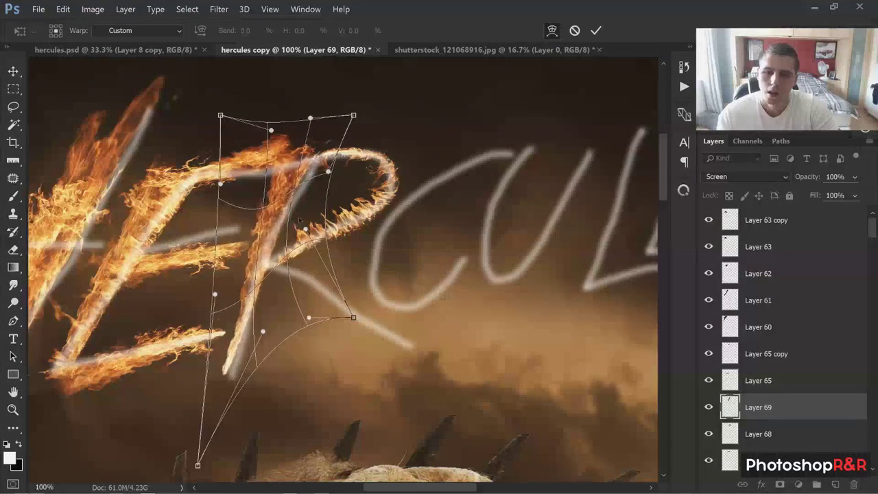
pyautogui.moveTo(354, 116); pyautogui.dragTo(359, 118)
pyautogui.click(596, 30)
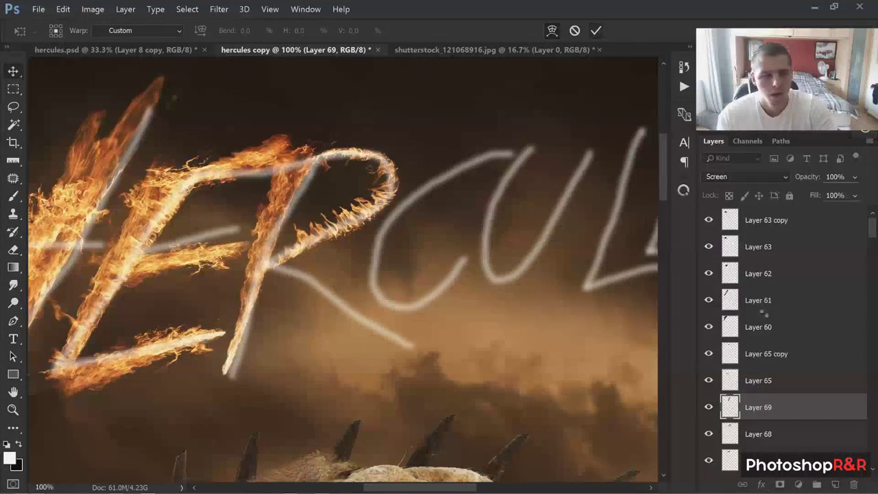
# Hide the Layer 59 sketch guide and shift the Layer 69 stem slightly toward the R's bowl.
pyautogui.scroll(-2, 841, 356)
pyautogui.scroll(-2, 840, 356)
pyautogui.click(708, 407)
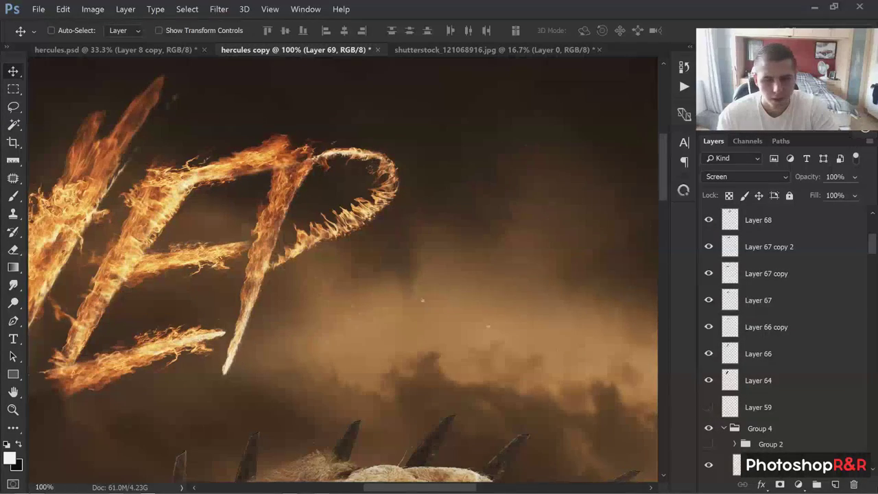
pyautogui.moveTo(312, 199); pyautogui.dragTo(319, 201)
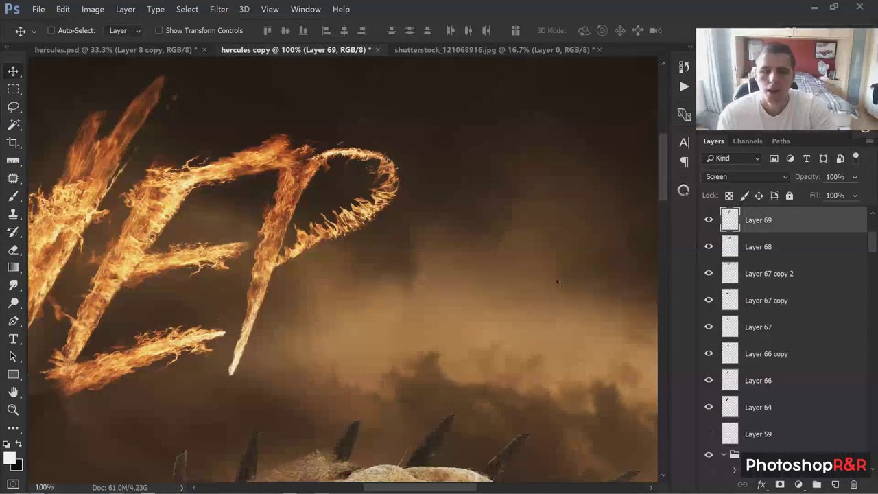
# Duplicate the Layer 65 flame and rotate and position the copy as the R's diagonal leg.
pyautogui.scroll(1, 712, 255)
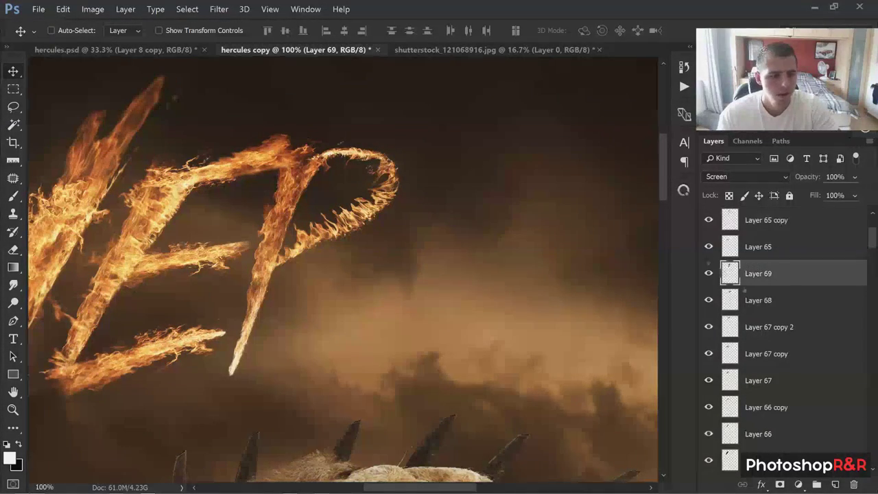
pyautogui.click(725, 251)
pyautogui.moveTo(249, 307)
pyautogui.mouseDown()
pyautogui.moveTo(418, 274)
pyautogui.moveTo(96, 335)
pyautogui.moveTo(345, 478)
pyautogui.moveTo(384, 456)
pyautogui.mouseUp()
pyautogui.hotkey('ctrl', 't')
pyautogui.press('Return')
pyautogui.moveTo(323, 366)
pyautogui.mouseDown()
pyautogui.moveTo(326, 310)
pyautogui.moveTo(317, 313)
pyautogui.mouseUp()
# Puppet Warp the Layer 65 copy 2 flame so the R's leg curves outward toward its tip.
pyautogui.click(63, 9)
pyautogui.click(81, 138)
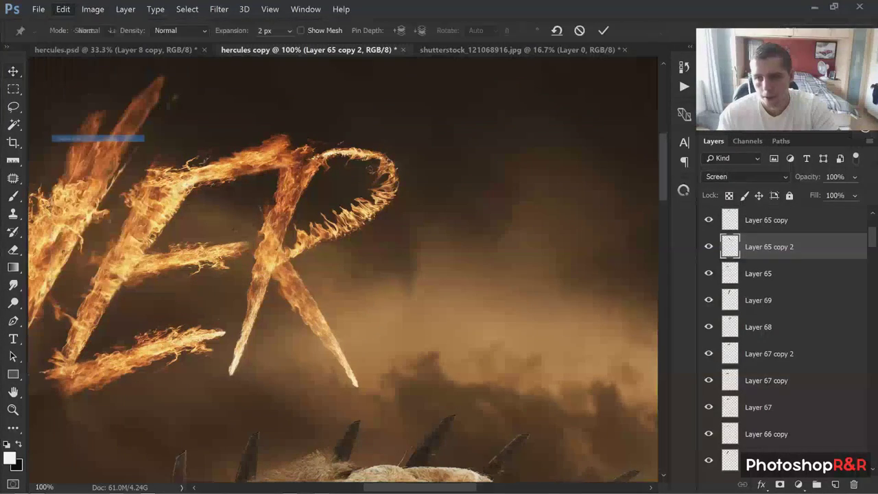
pyautogui.moveTo(353, 377); pyautogui.dragTo(383, 364)
pyautogui.moveTo(309, 307); pyautogui.dragTo(298, 311)
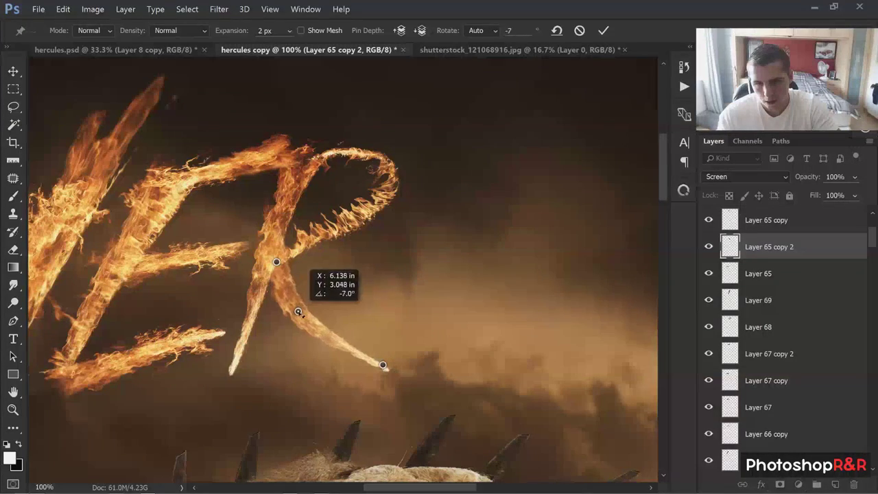
pyautogui.moveTo(383, 364); pyautogui.dragTo(371, 367)
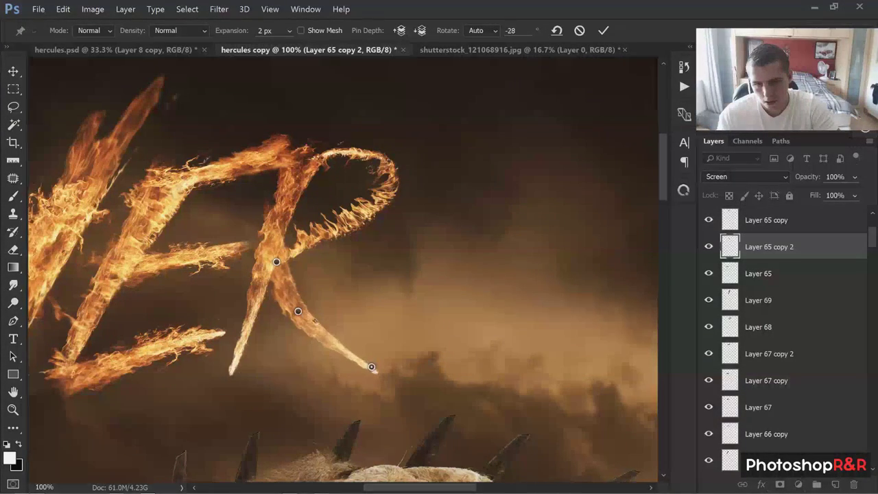
pyautogui.moveTo(298, 311); pyautogui.dragTo(296, 313)
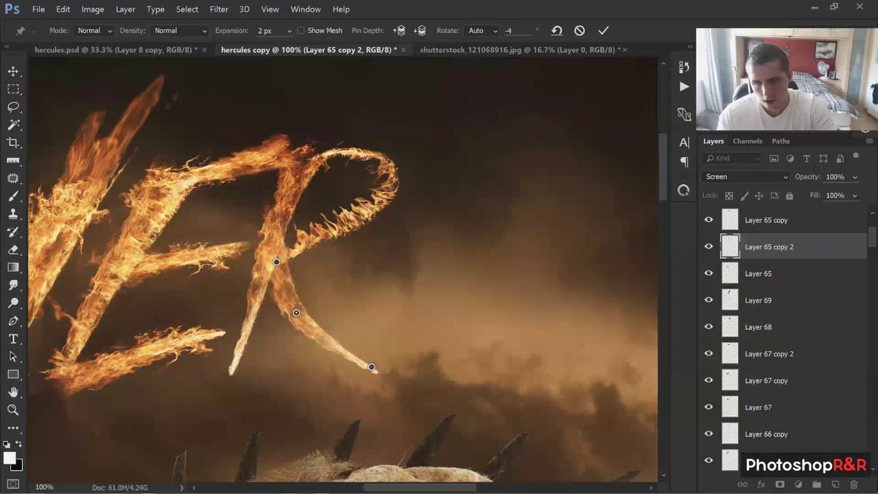
pyautogui.press('Return')
# Warp the Layer 65 copy 2 flame to slim the R's leg and blend its top into the stem.
pyautogui.click(62, 8)
pyautogui.moveTo(100, 159)
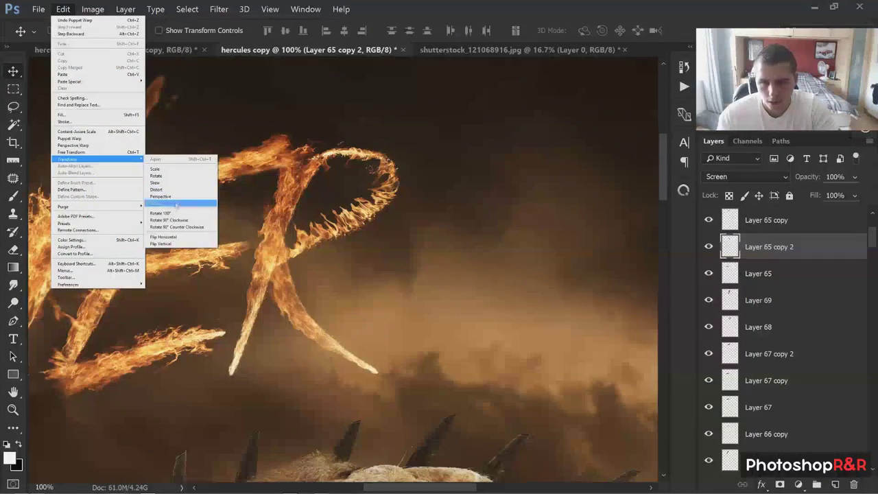
pyautogui.click(186, 203)
pyautogui.moveTo(332, 285); pyautogui.dragTo(320, 288)
pyautogui.moveTo(241, 284); pyautogui.dragTo(250, 284)
pyautogui.moveTo(296, 319); pyautogui.dragTo(303, 314)
pyautogui.moveTo(255, 209); pyautogui.dragTo(255, 225)
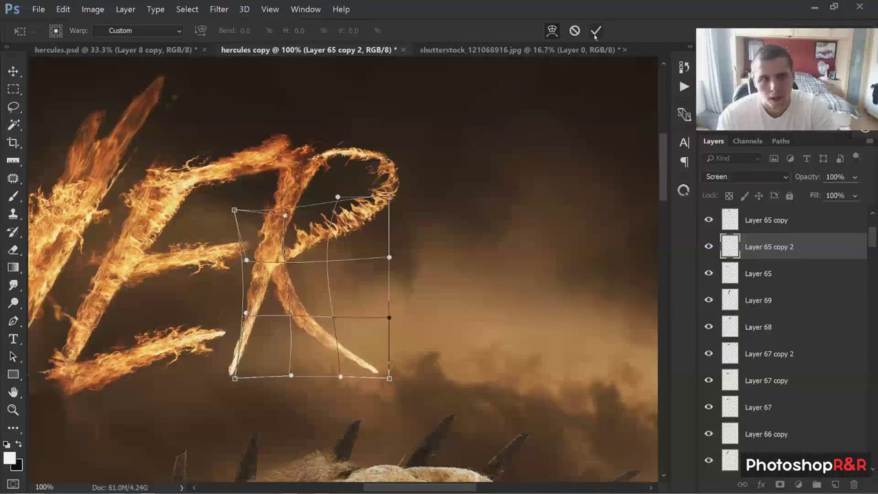
pyautogui.click(595, 31)
# Review the HER lettering on the whole poster and look over the stock fire image for further flame pieces.
pyautogui.hotkey('ctrl', '-')
pyautogui.hotkey('ctrl', '-')
pyautogui.hotkey('ctrl', '-')
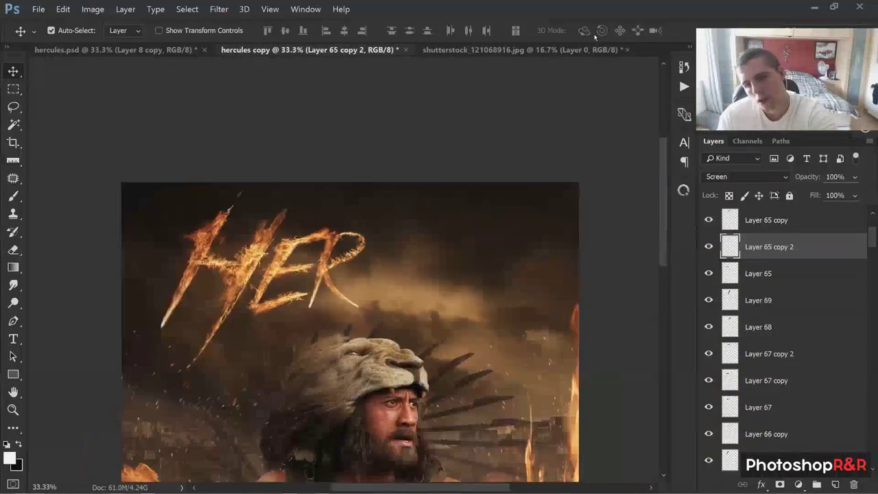
pyautogui.hotkey('ctrl', '+')
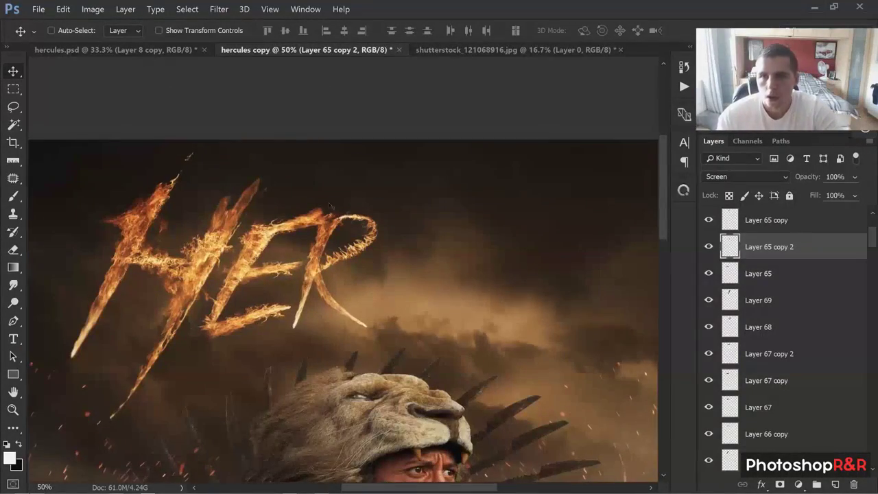
pyautogui.click(458, 52)
pyautogui.scroll(-1, 416, 165)
pyautogui.scroll(1, 415, 166)
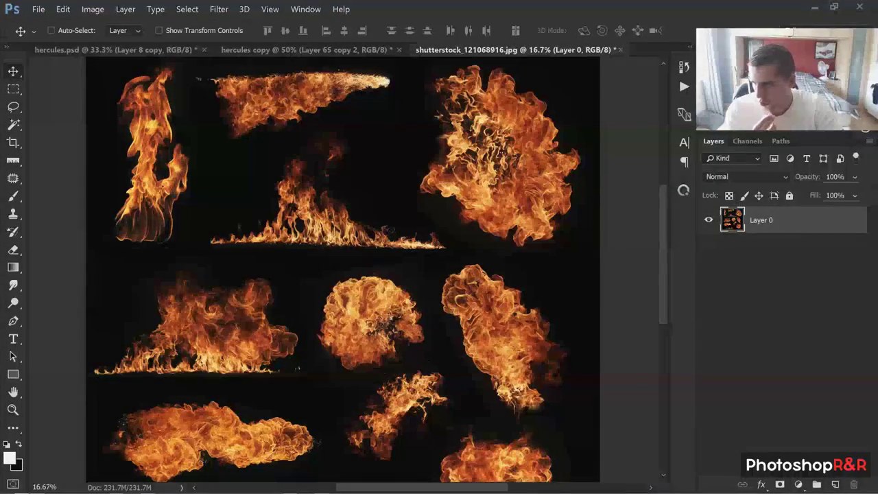
pyautogui.click(333, 48)
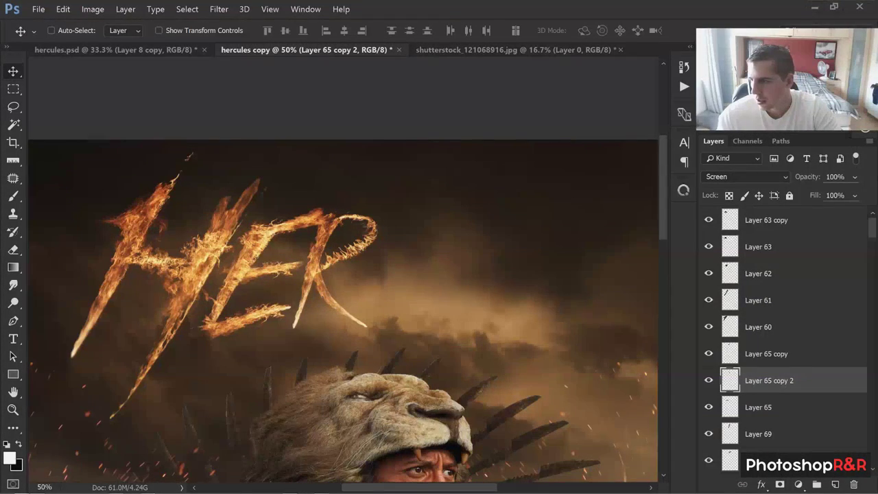
# Place the Embers & Sparks (52) image above Layer 63 copy and set its blend mode to Screen.
pyautogui.click(768, 222)
pyautogui.moveTo(877, 172); pyautogui.dragTo(398, 170)
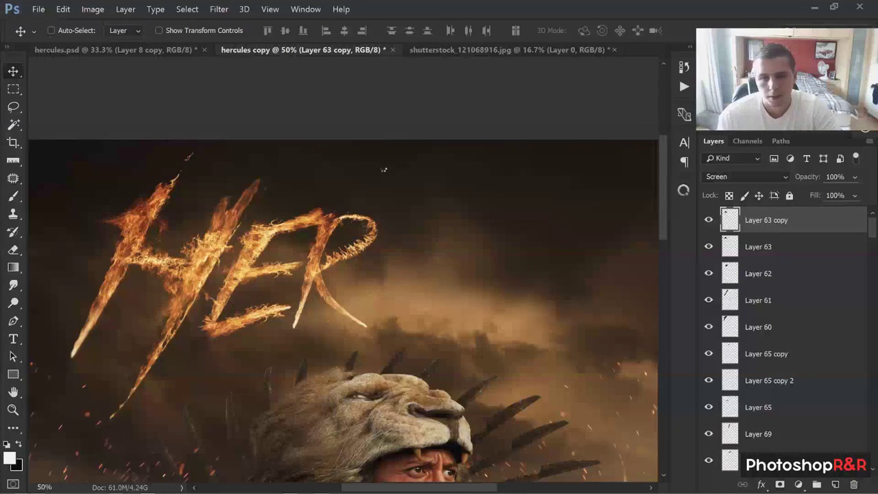
pyautogui.press('Return')
pyautogui.click(744, 176)
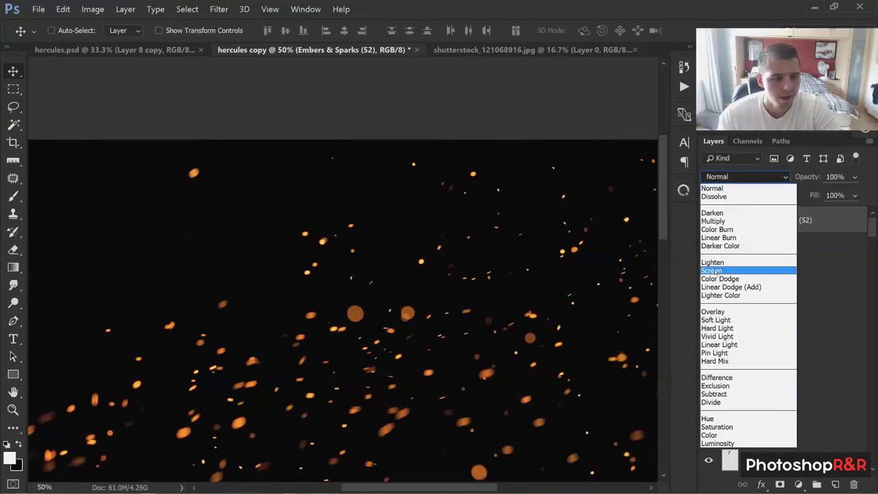
pyautogui.click(727, 269)
pyautogui.hotkey('ctrl', '-')
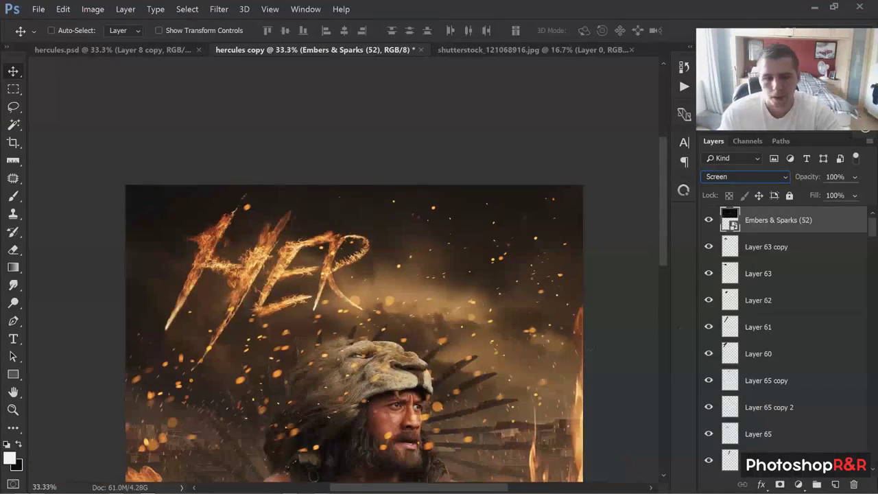
# Shrink the Embers & Sparks (52) layer and move it over the HER lettering.
pyautogui.hotkey('ctrl', 't')
pyautogui.moveTo(118, 145); pyautogui.dragTo(250, 235)
pyautogui.press('Return')
pyautogui.moveTo(423, 317); pyautogui.dragTo(348, 276)
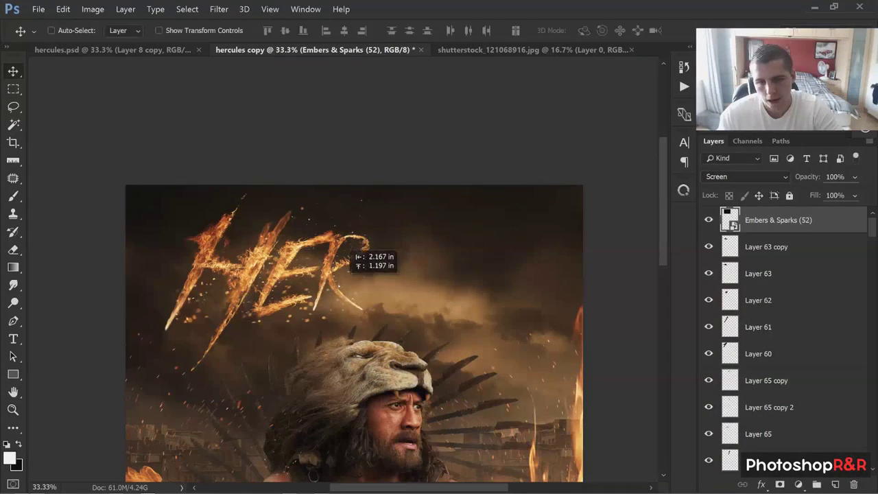
# Scale the Embers & Sparks (52) layer to 11.80% and rotate it to -55.68° over the H's second stem and the E.
pyautogui.hotkey('ctrl', 't')
pyautogui.moveTo(369, 194); pyautogui.dragTo(332, 123)
pyautogui.press('Return')
pyautogui.hotkey('ctrl', '+')
pyautogui.hotkey('ctrl', 't')
pyautogui.press('Return')
pyautogui.hotkey('ctrl', 't')
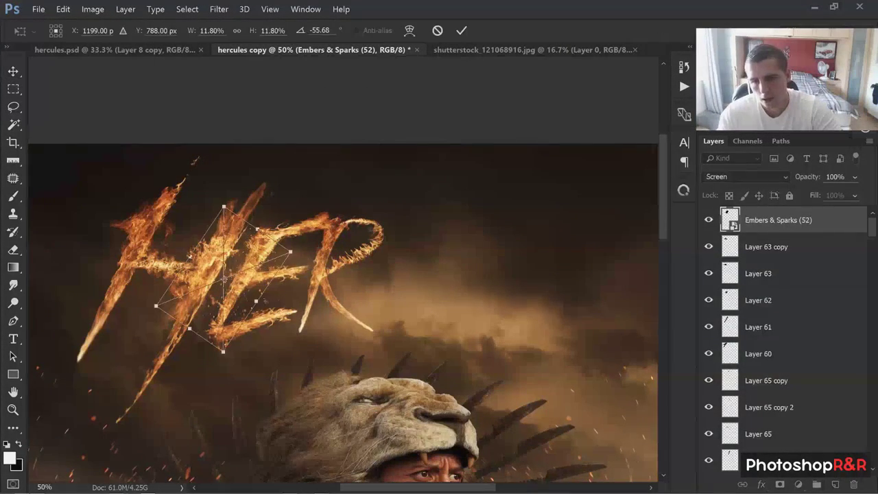
pyautogui.press('Return')
# Duplicate Embers & Sparks (52) and fit the copy over the H's crossbar at 8.26% by 5.83%, rotated -4.29°.
pyautogui.moveTo(246, 264); pyautogui.dragTo(223, 256)
pyautogui.hotkey('ctrl', 't')
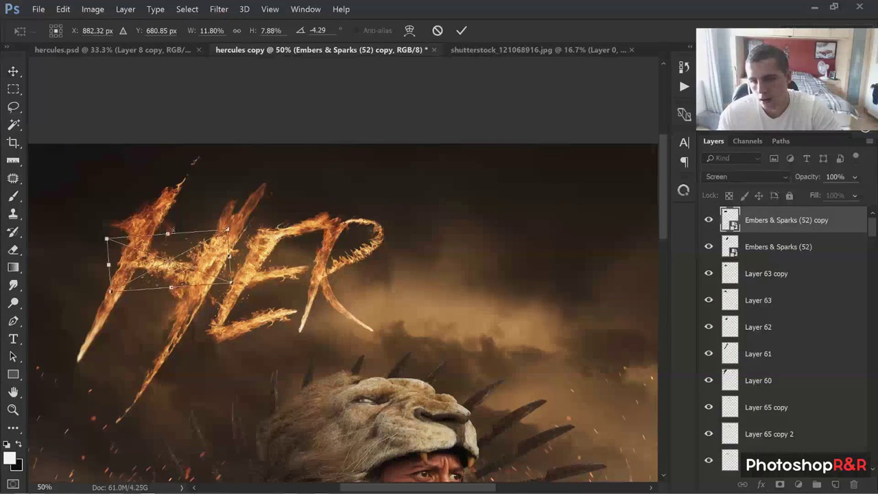
pyautogui.moveTo(231, 282); pyautogui.dragTo(193, 270)
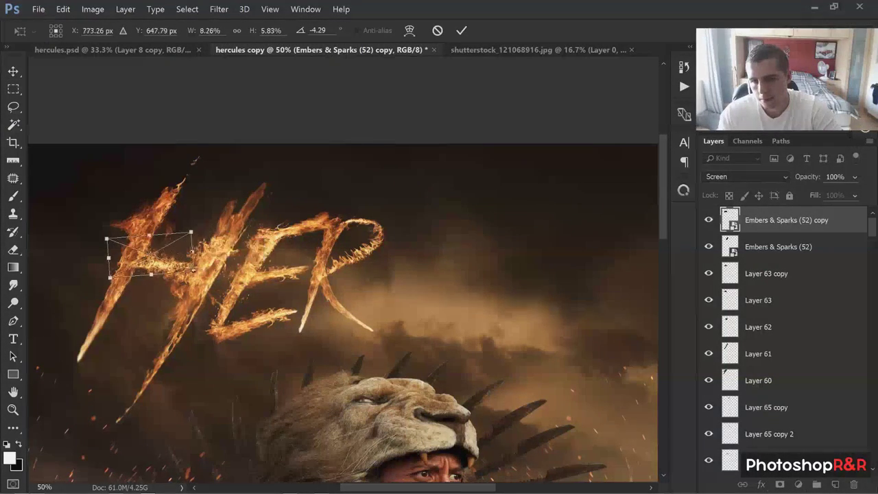
pyautogui.press('Return')
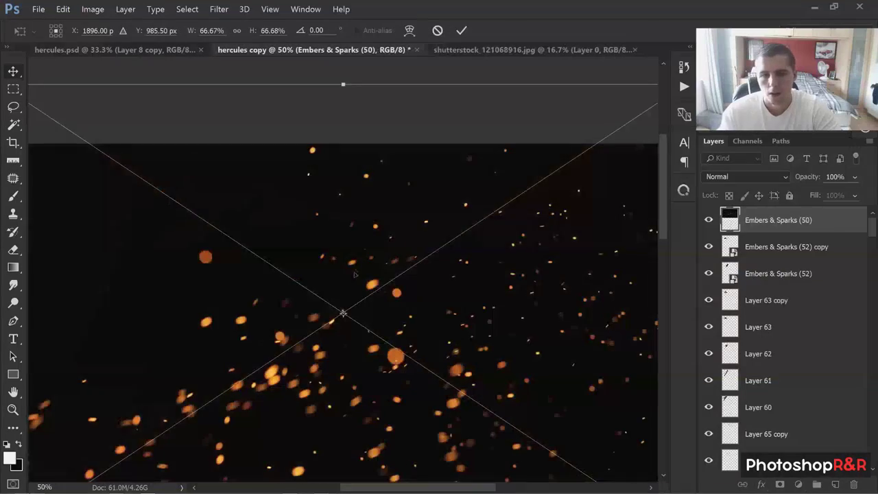
# Place the Embers & Sparks (50) image at 16.10% scale in Screen mode beside the R.
pyautogui.moveTo(197, 190); pyautogui.dragTo(366, 228)
pyautogui.moveTo(170, 123); pyautogui.dragTo(430, 297)
pyautogui.press('Return')
pyautogui.rightClick(497, 340)
pyautogui.click(503, 342)
pyautogui.click(746, 176)
pyautogui.click(731, 263)
pyautogui.moveTo(473, 293); pyautogui.dragTo(407, 262)
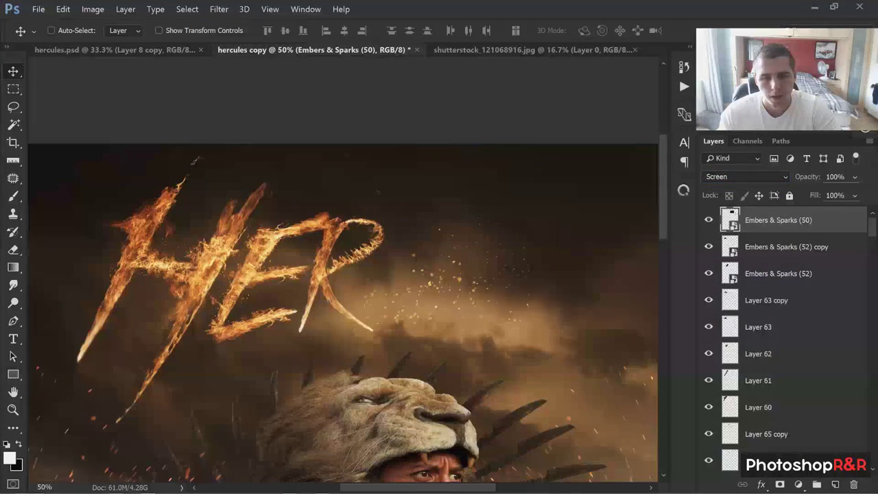
# Apply a Motion Blur with angle 63° and distance 14 pixels to the Embers & Sparks (50) layer.
pyautogui.click(219, 9)
pyautogui.moveTo(232, 93)
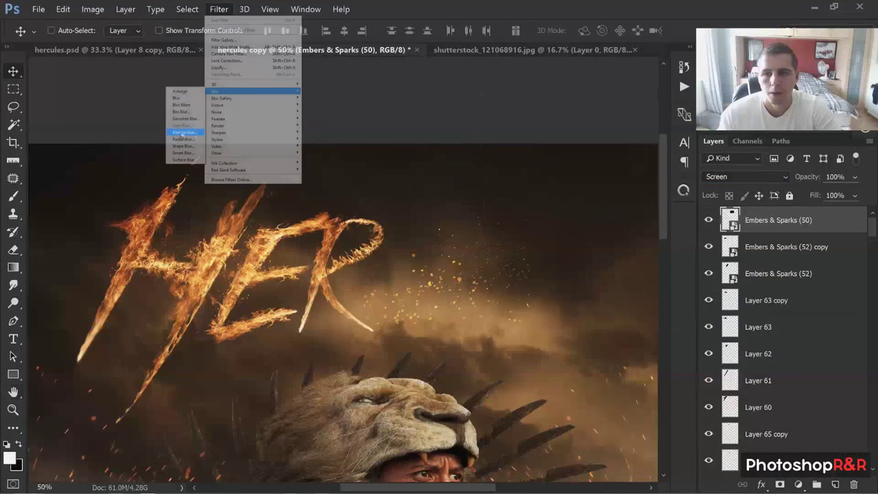
pyautogui.click(184, 133)
pyautogui.moveTo(583, 98); pyautogui.dragTo(635, 100)
pyautogui.moveTo(662, 288)
pyautogui.mouseDown()
pyautogui.moveTo(662, 270)
pyautogui.moveTo(655, 286)
pyautogui.mouseUp()
pyautogui.moveTo(550, 338); pyautogui.dragTo(551, 340)
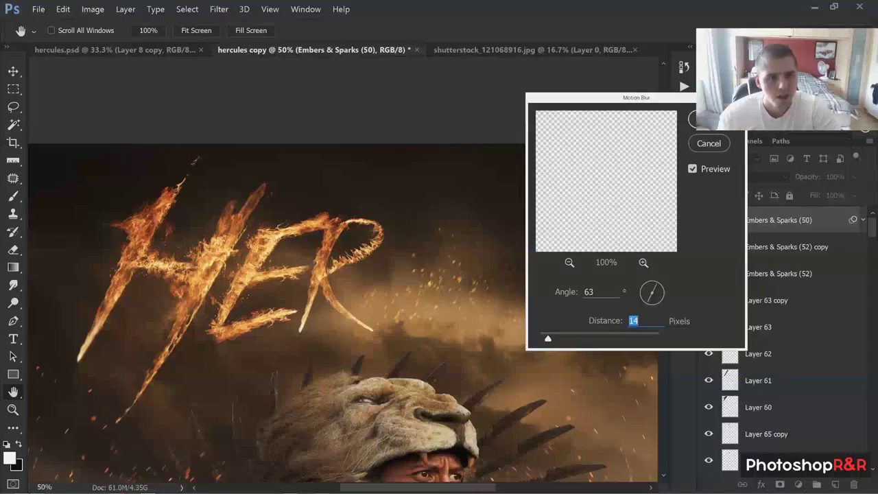
pyautogui.click(710, 118)
# Shrink the Embers & Sparks (50) layer to about 10.43% by 11.35% and fit it over the H.
pyautogui.hotkey('ctrl', 't')
pyautogui.click(479, 204)
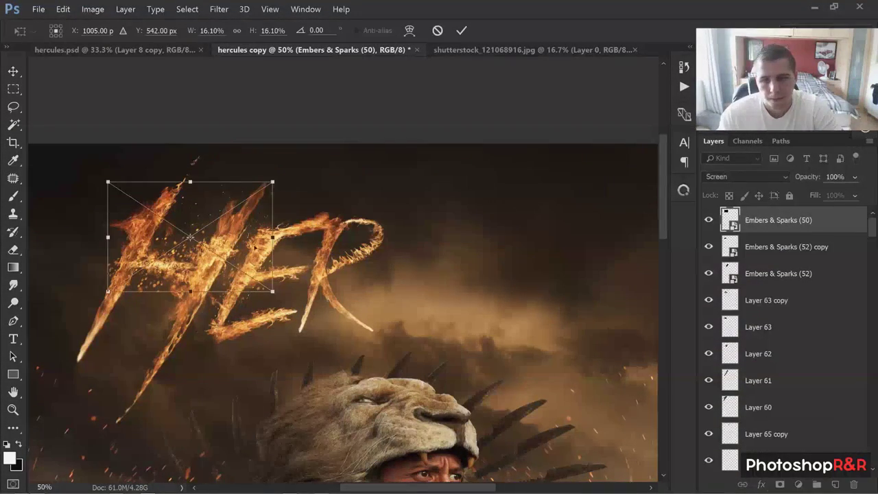
pyautogui.moveTo(273, 182); pyautogui.dragTo(215, 215)
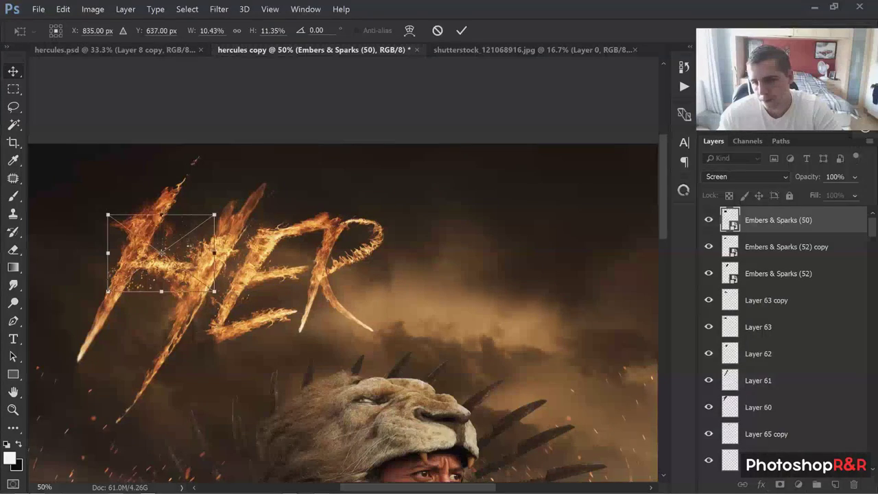
pyautogui.press('Return')
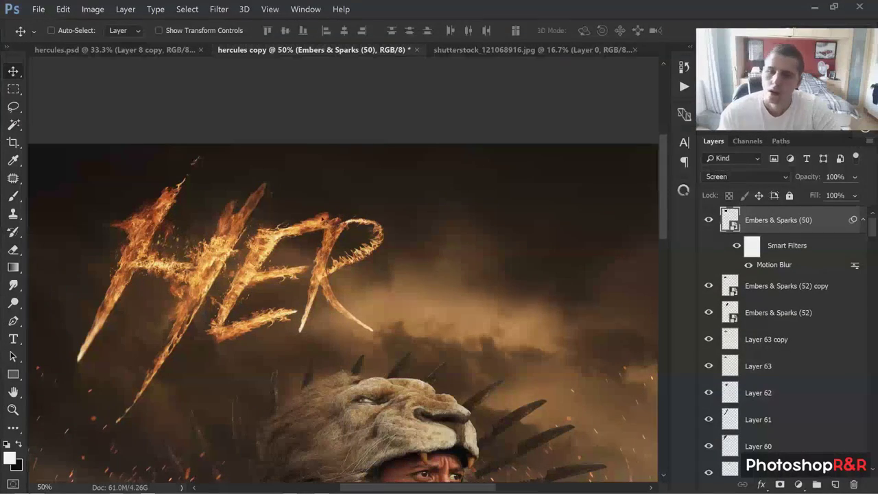
pyautogui.hotkey('ctrl', 't')
pyautogui.press('Return')
pyautogui.moveTo(223, 193); pyautogui.dragTo(207, 227)
pyautogui.press('Return')
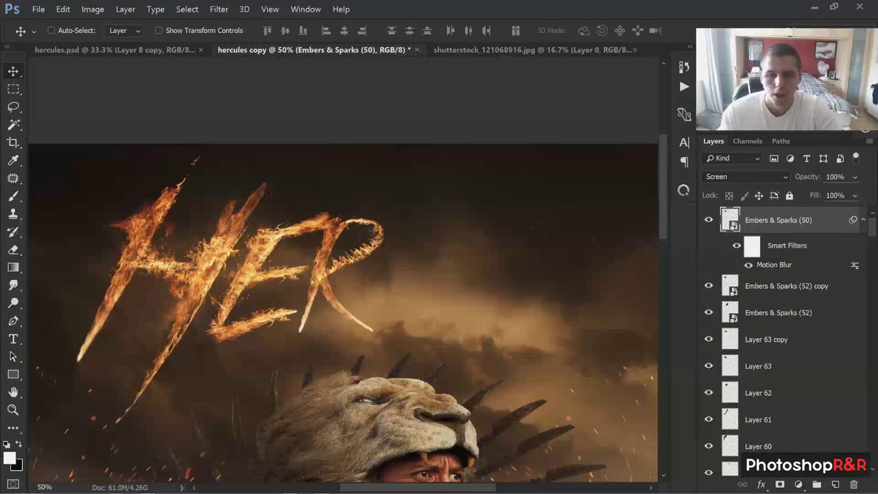
# Duplicate Embers & Sparks (50) and shrink the copy to 4.00% by 3.98% where the R's bowl meets its stem.
pyautogui.moveTo(411, 237); pyautogui.dragTo(369, 263)
pyautogui.hotkey('ctrl', 't')
pyautogui.click(467, 206)
pyautogui.press('Return')
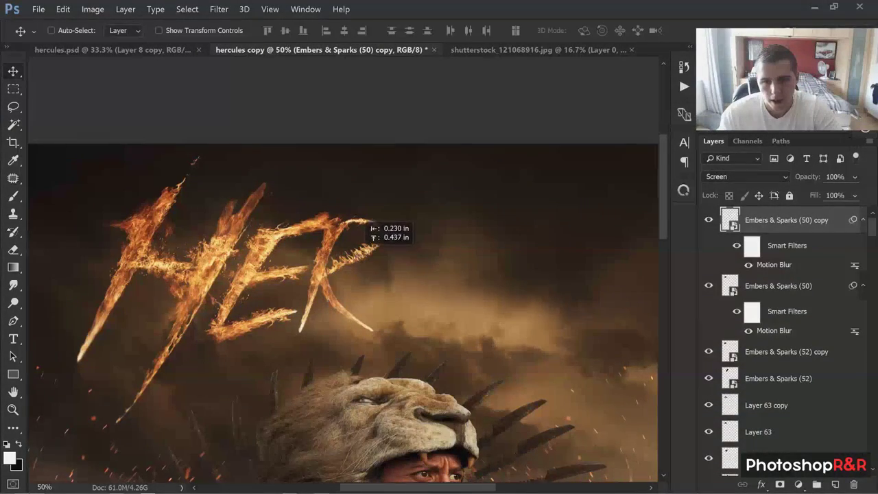
pyautogui.hotkey('ctrl', 't')
pyautogui.click(457, 202)
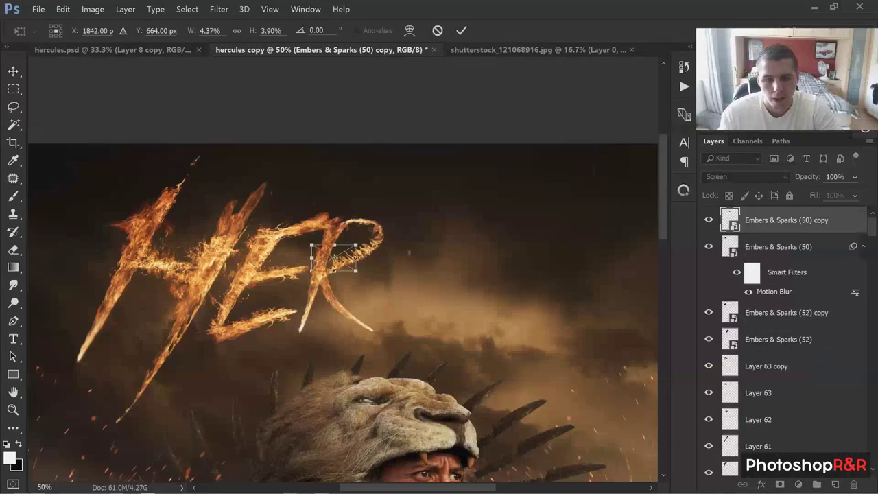
pyautogui.rightClick(338, 256)
pyautogui.click(359, 318)
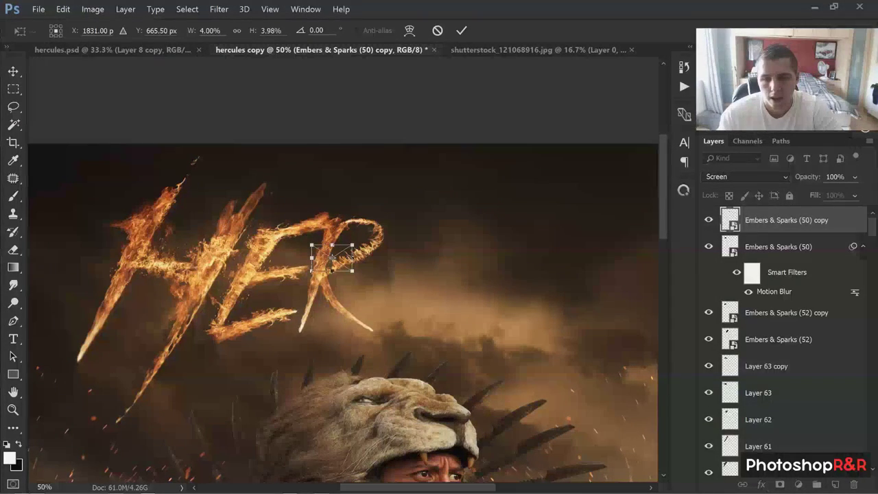
pyautogui.click(463, 32)
# Group all lettering and ember layers from Embers & Sparks (50) copy down to Layer 64 and name the group Her.
pyautogui.scroll(-4, 794, 263)
pyautogui.scroll(-3, 794, 264)
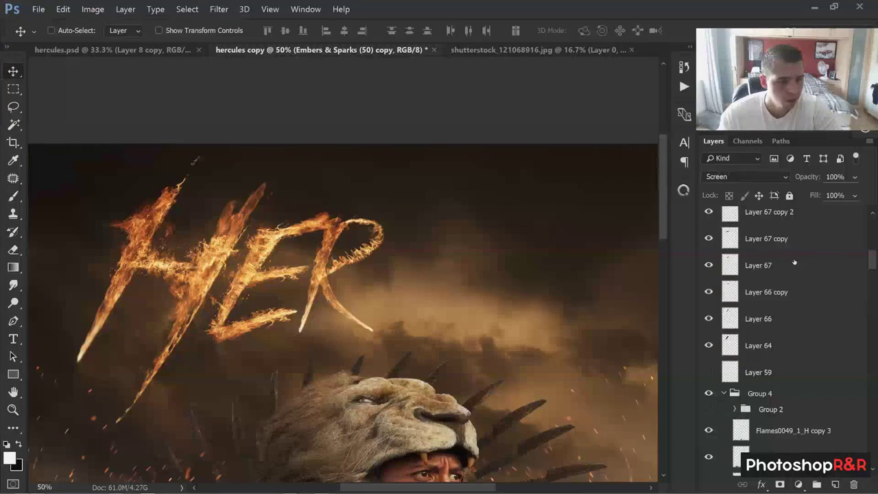
pyautogui.keyDown('shift'); pyautogui.click(762, 347); pyautogui.keyUp('shift')
pyautogui.scroll(5, 792, 340)
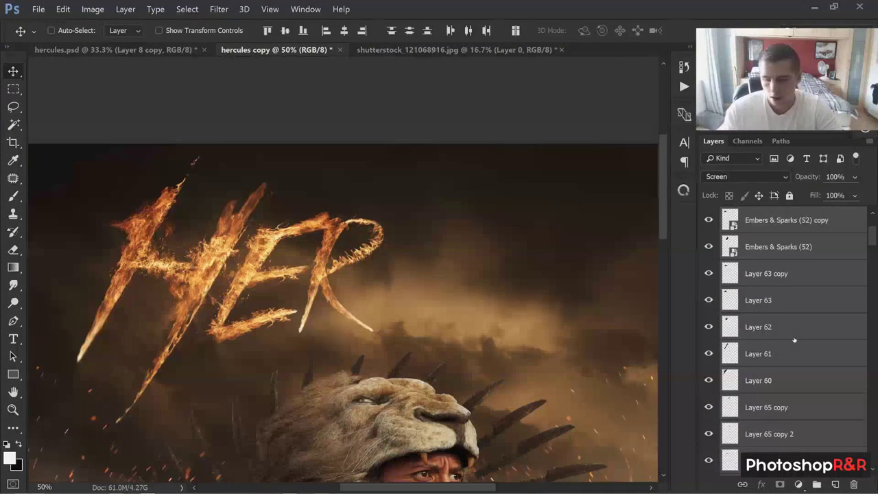
pyautogui.hotkey('ctrl', 'g')
pyautogui.doubleClick(760, 214)
pyautogui.write('Her')
pyautogui.press('Return')
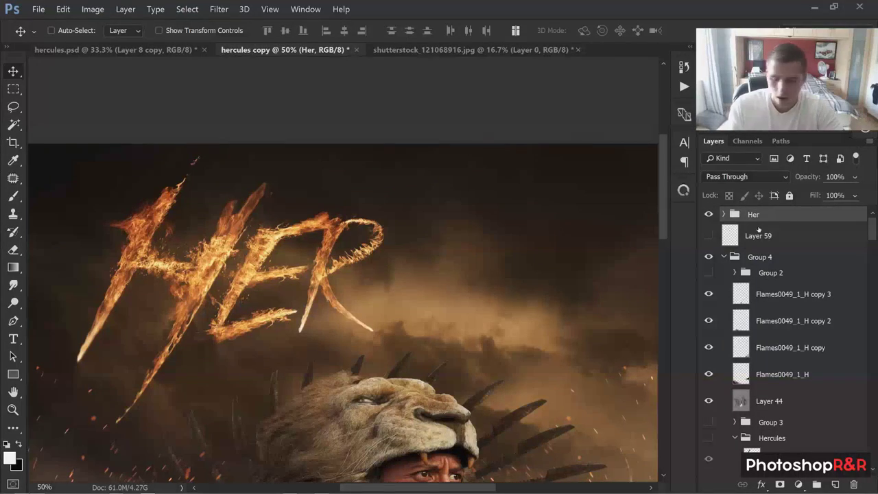
# Duplicate the Her group and merge the copy into a single layer.
pyautogui.hotkey('ctrl', 'j')
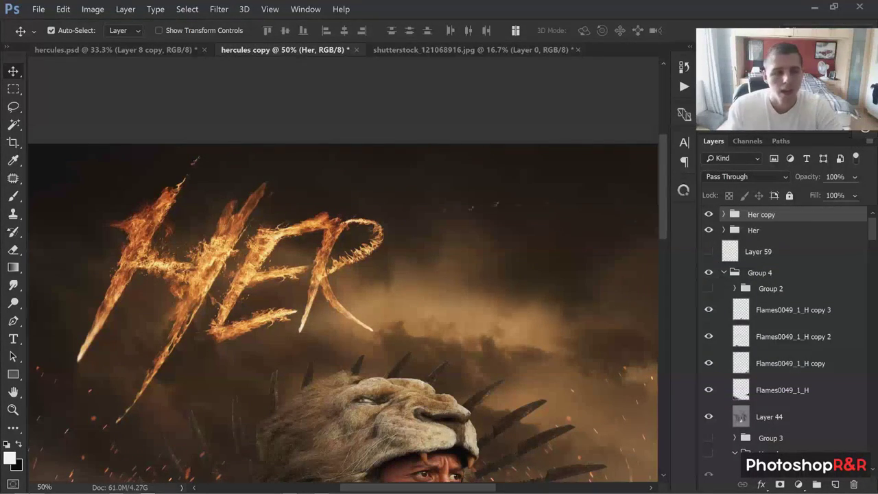
pyautogui.hotkey('ctrl', 'e')
# Try moving the merged Her copy across the poster and undo each move.
pyautogui.moveTo(212, 242); pyautogui.dragTo(500, 260)
pyautogui.hotkey('ctrl', 'z')
pyautogui.moveTo(264, 240); pyautogui.dragTo(430, 243)
pyautogui.hotkey('ctrl', 'z')
# Set the merged Her copy layer to Screen and hide the original Her group, comparing the lettering on and off.
pyautogui.click(725, 178)
pyautogui.click(713, 270)
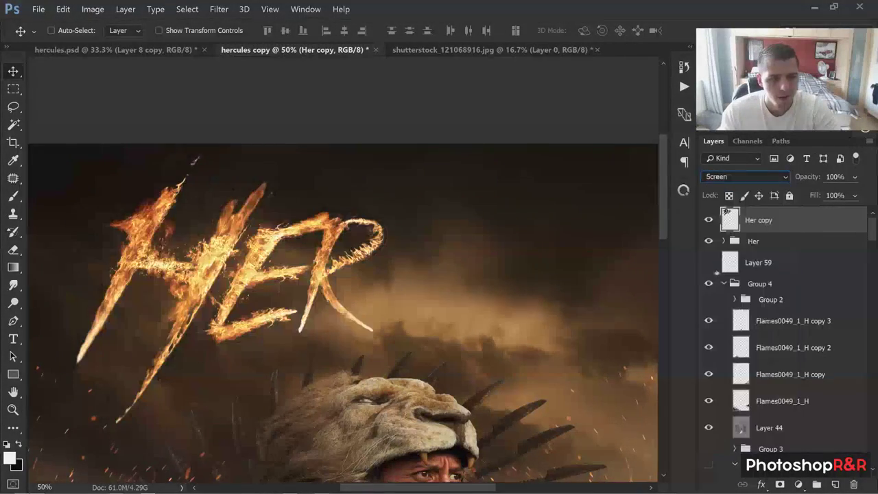
pyautogui.click(708, 241)
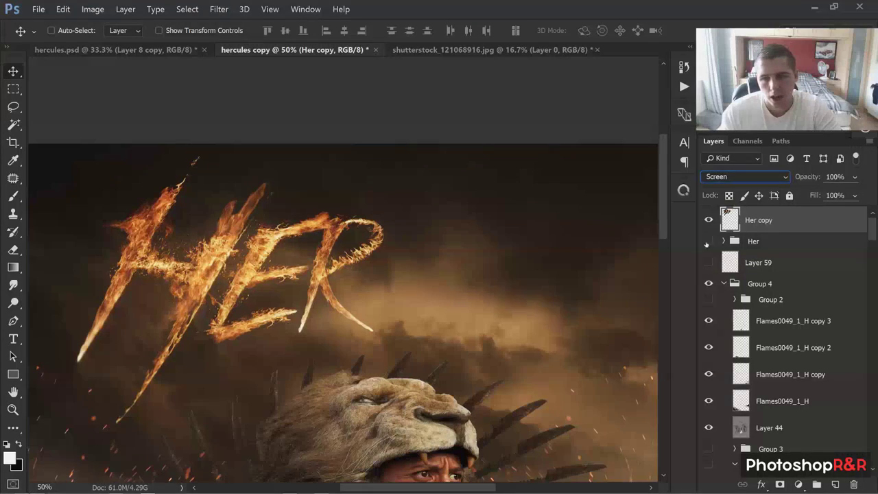
pyautogui.click(708, 220)
pyautogui.click(709, 219)
pyautogui.click(709, 220)
pyautogui.click(708, 220)
pyautogui.hotkey('ctrl', 't')
pyautogui.moveTo(470, 211); pyautogui.dragTo(432, 136)
pyautogui.hotkey('ctrl', 'z')
pyautogui.press('Escape')
# Try a Motion Blur with angle 63° and distance 1 pixel on the Her copy layer.
pyautogui.click(220, 9)
pyautogui.moveTo(226, 90)
pyautogui.click(186, 132)
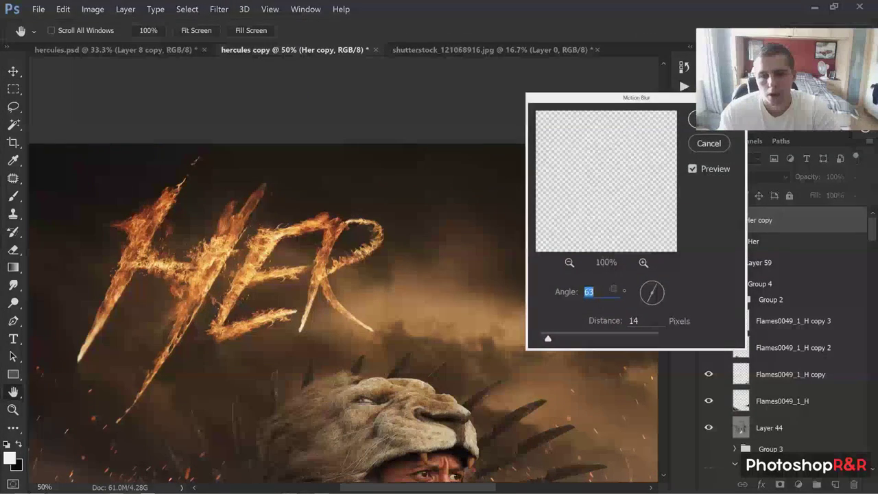
pyautogui.moveTo(550, 339); pyautogui.dragTo(541, 339)
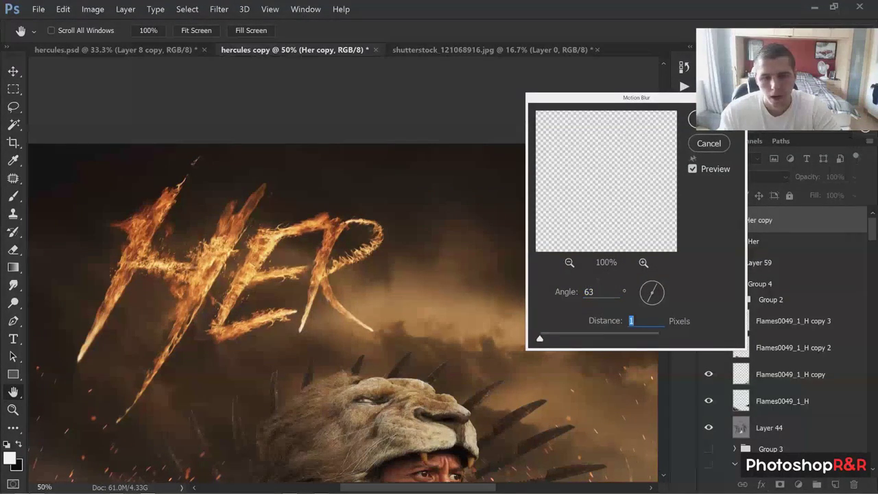
pyautogui.click(708, 119)
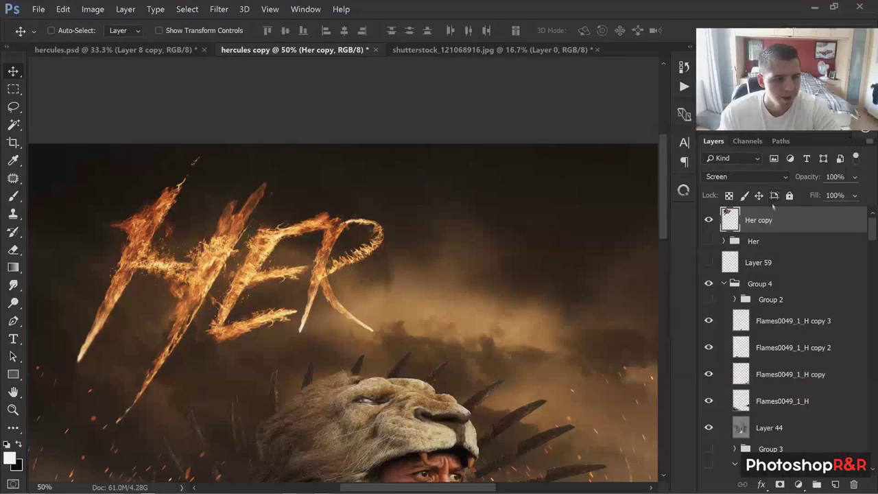
# Convert the Her copy layer to a smart object and apply a Motion Blur with angle 63° and distance 14 pixels.
pyautogui.rightClick(775, 225)
pyautogui.click(846, 263)
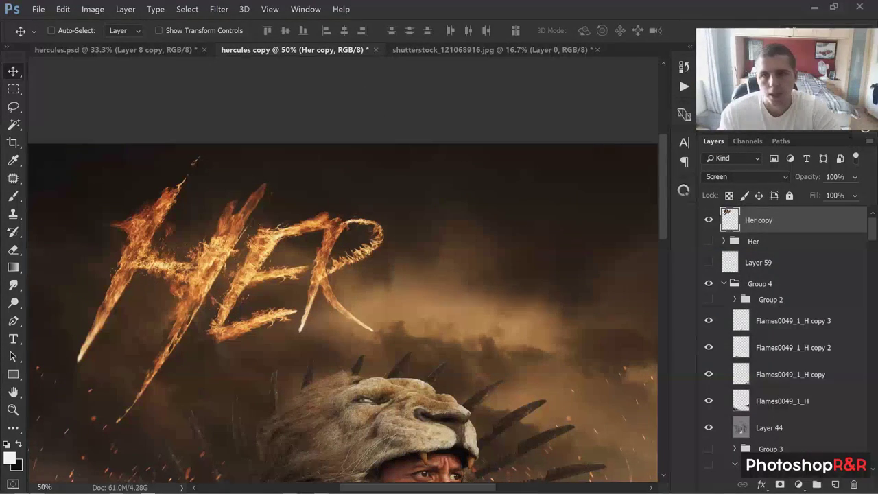
pyautogui.click(220, 9)
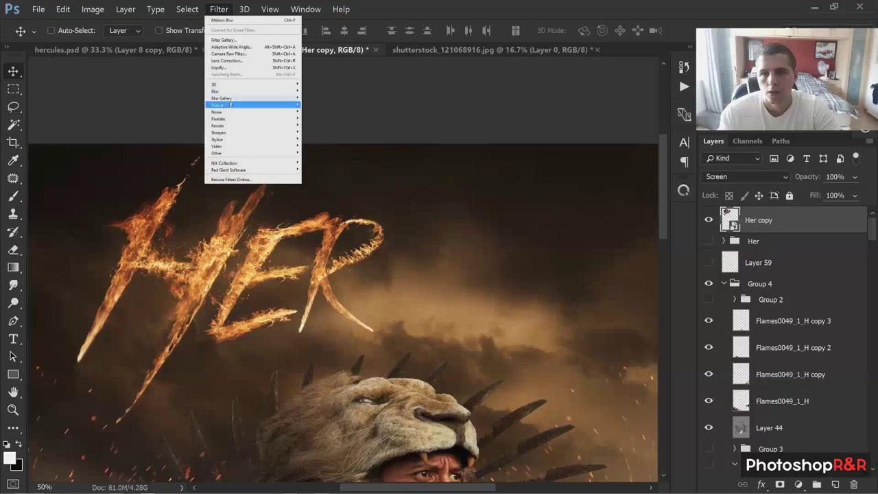
pyautogui.moveTo(227, 91)
pyautogui.click(195, 132)
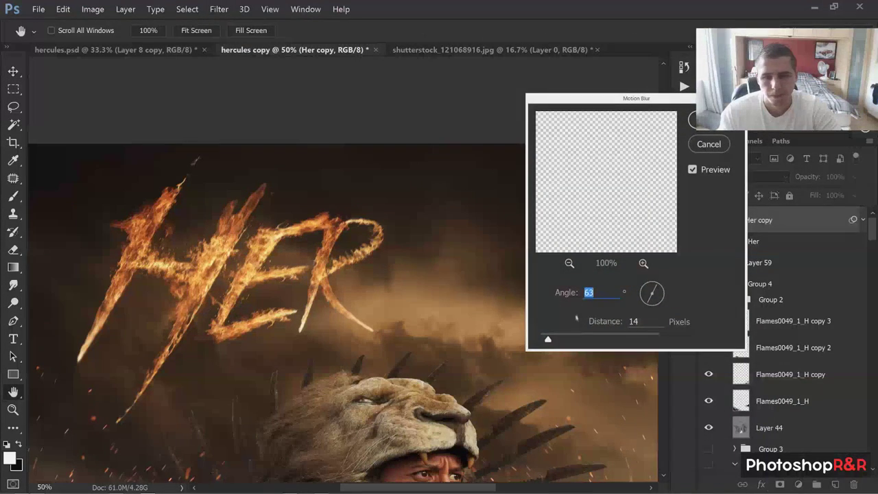
pyautogui.click(694, 120)
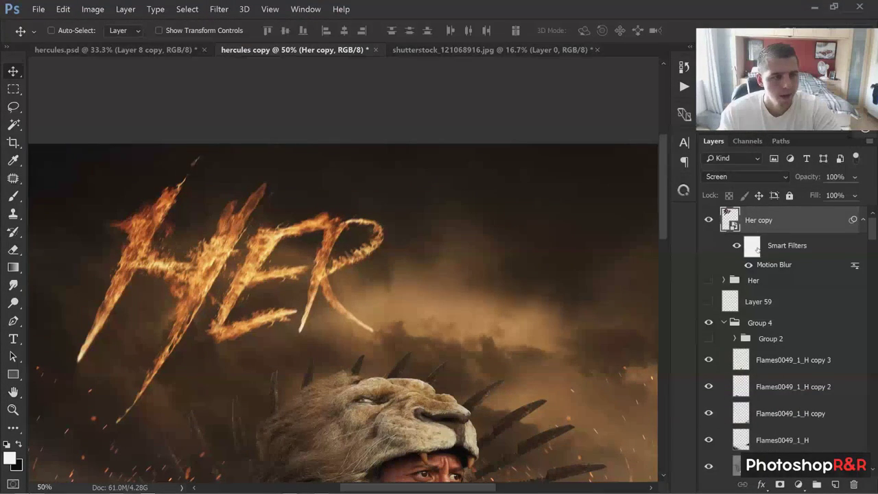
# Invert the smart filter mask on Her copy to black so the Motion Blur is hidden.
pyautogui.click(752, 246)
pyautogui.press('b')
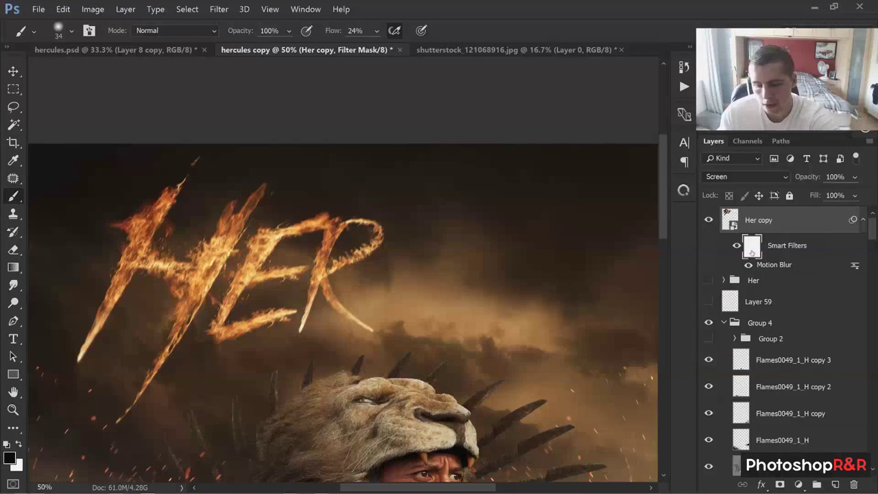
pyautogui.hotkey('ctrl', 'i')
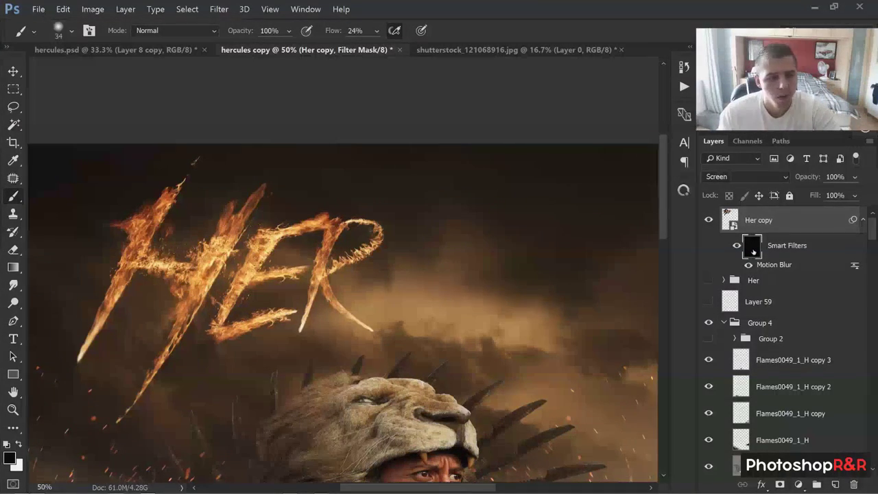
# Set up a white soft round brush with 0% hardness and a size of 202 px for the smart filter mask.
pyautogui.press('x')
pyautogui.rightClick(389, 143)
pyautogui.rightClick(284, 206)
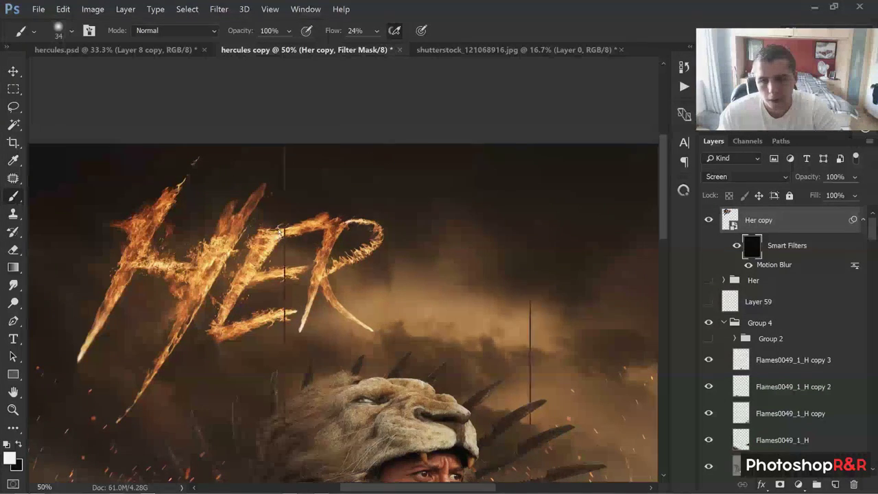
pyautogui.click(243, 247)
pyautogui.rightClick(249, 248)
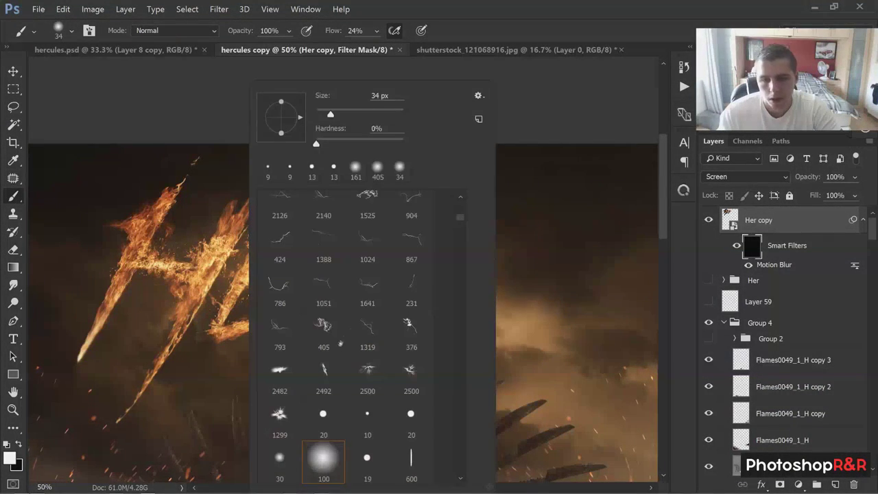
pyautogui.click(324, 460)
pyautogui.click(382, 115)
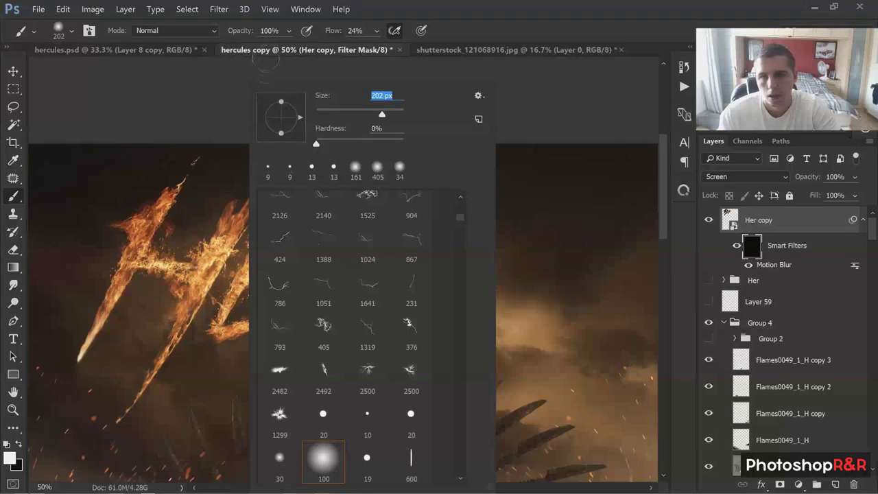
# Paint the smart filter mask at 50% brush opacity to reveal Motion Blur on parts of the HER lettering, then reselect the Her copy layer.
pyautogui.moveTo(289, 32); pyautogui.dragTo(263, 49)
pyautogui.click(124, 435)
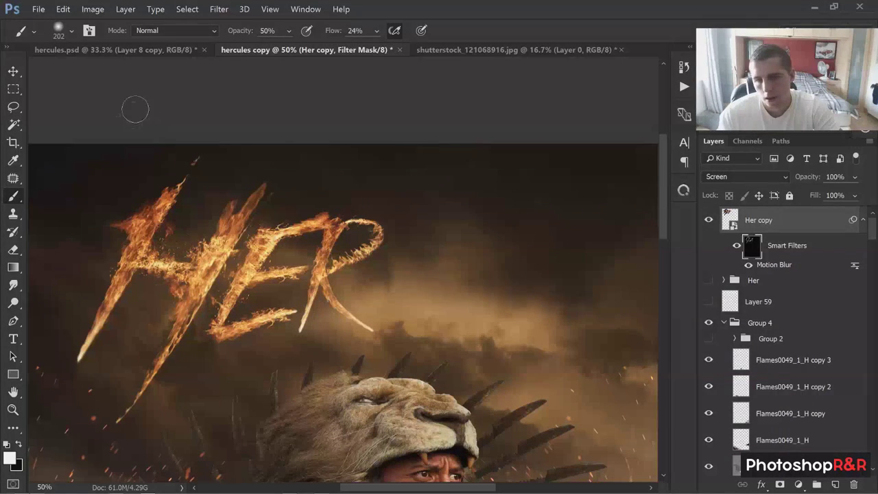
pyautogui.press('v')
pyautogui.click(776, 220)
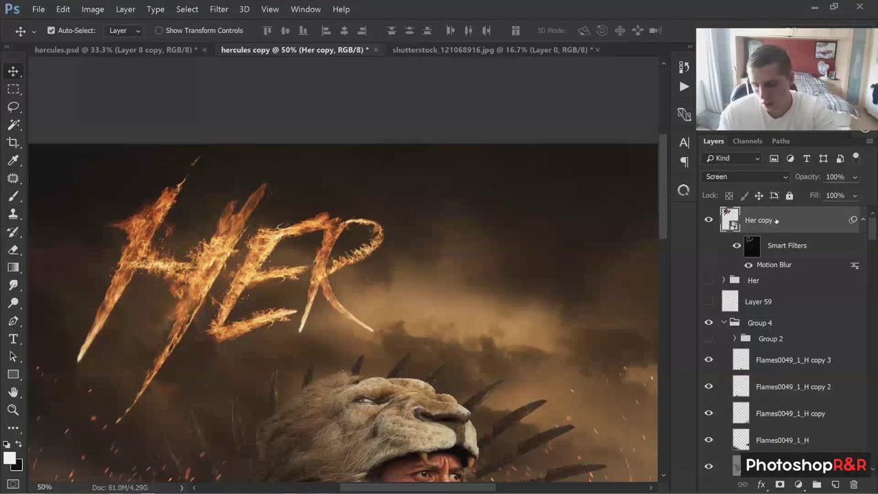
# Compare the HER lettering with the finished HERCULES title in hercules.psd, both close up and across the whole poster.
pyautogui.hotkey('ctrl', '-')
pyautogui.press('ctrl')
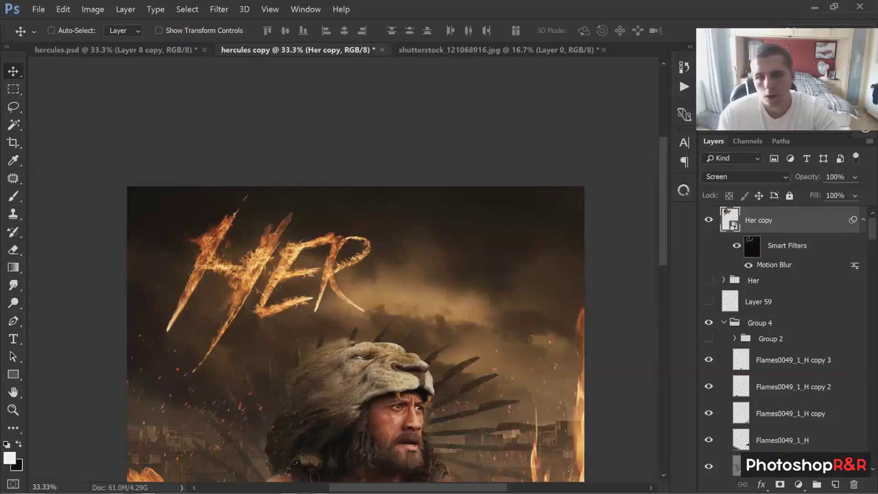
pyautogui.click(130, 50)
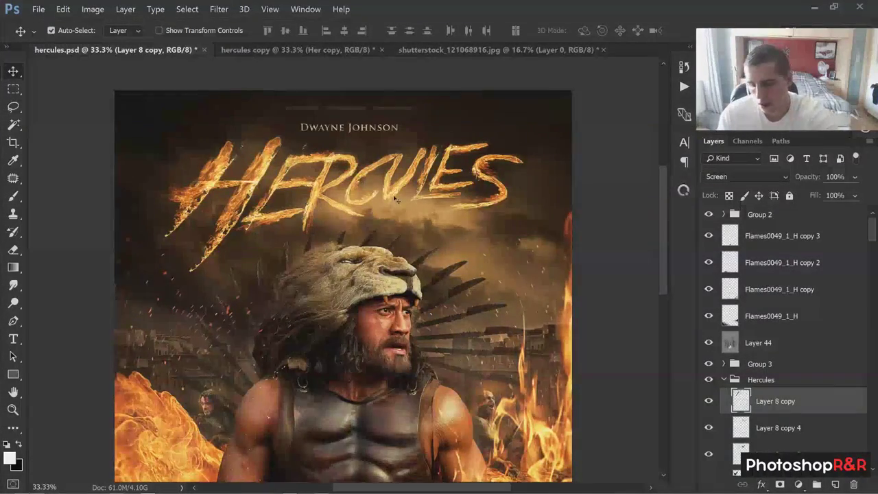
pyautogui.hotkey('ctrl', '+')
pyautogui.scroll(3, 394, 198)
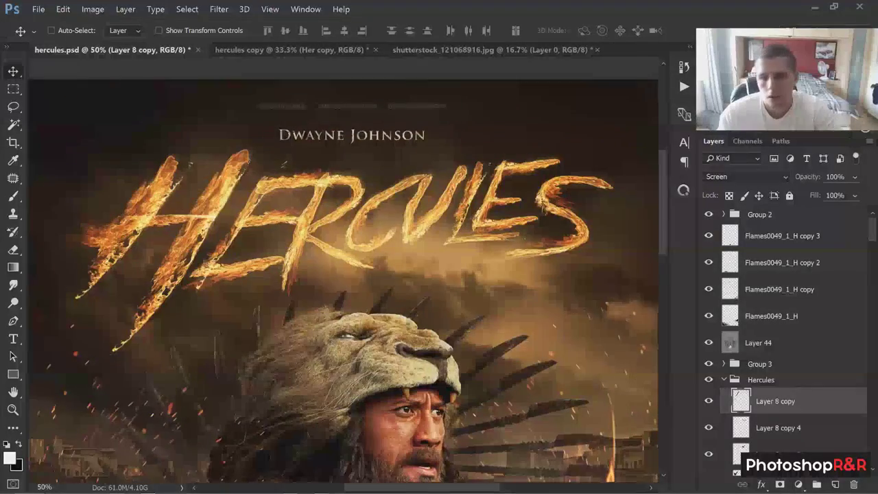
pyautogui.click(261, 50)
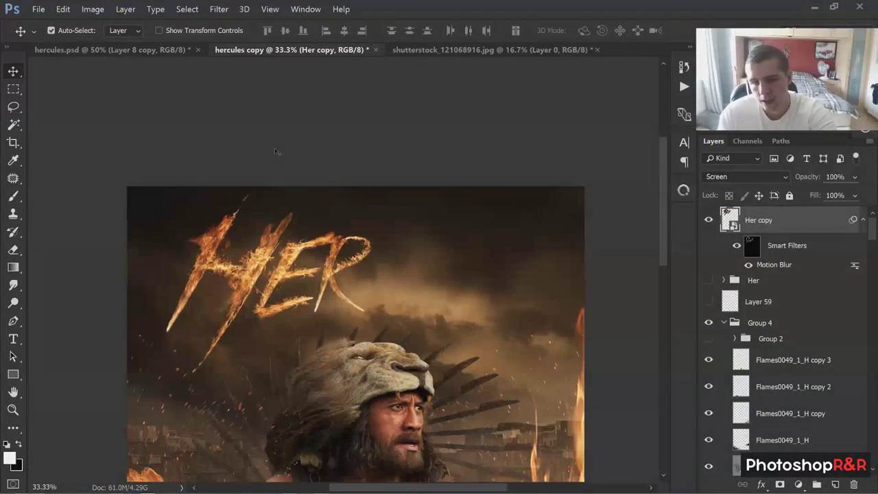
pyautogui.hotkey('ctrl', '+')
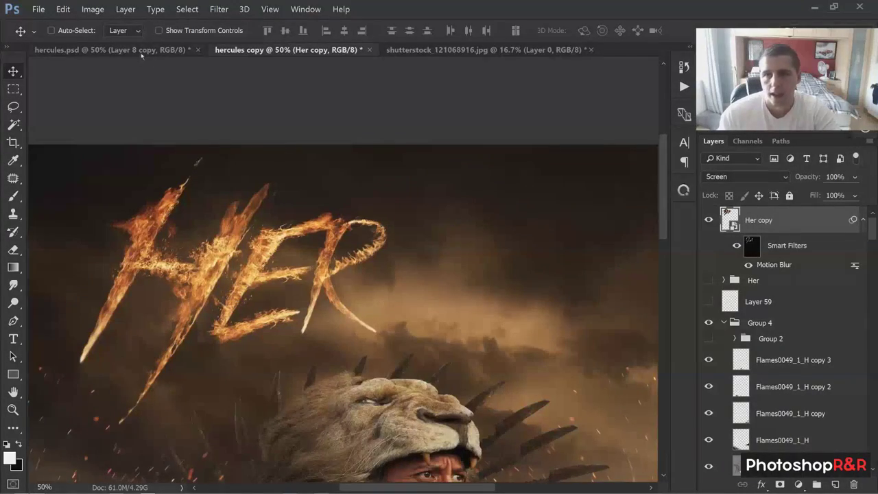
pyautogui.click(142, 52)
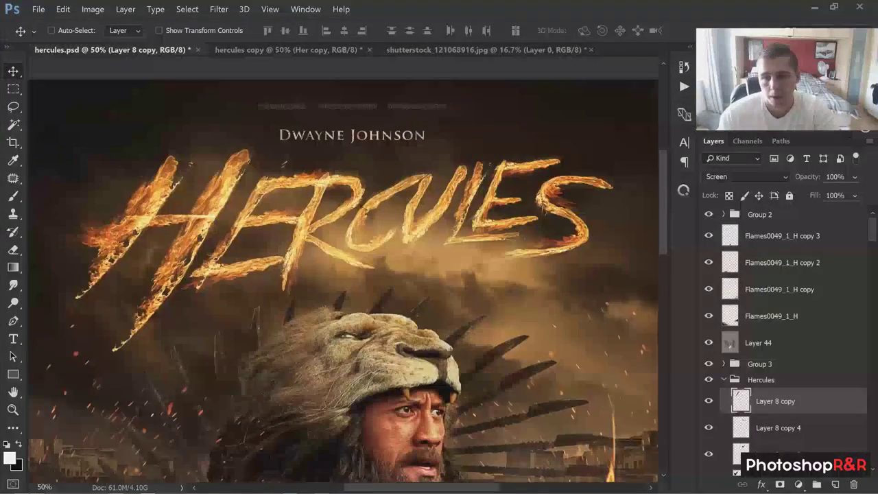
pyautogui.hotkey('ctrl', '-')
pyautogui.hotkey('ctrl', '-')
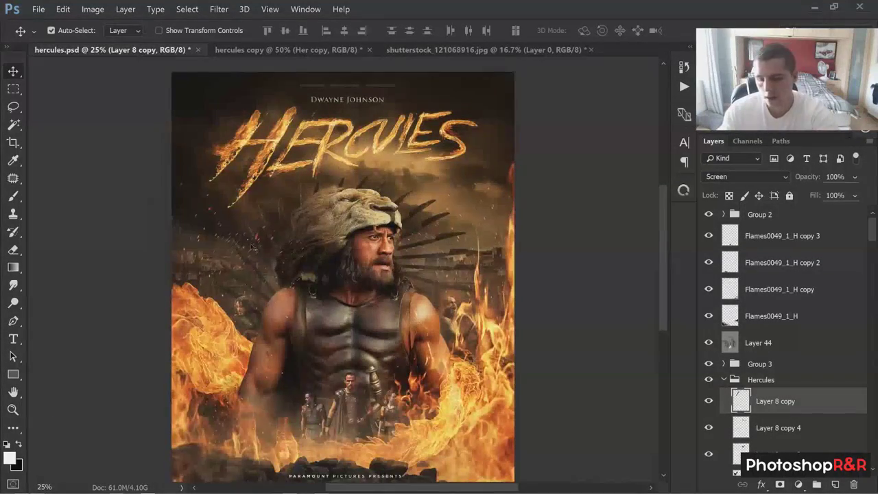
pyautogui.hotkey('ctrl', '-')
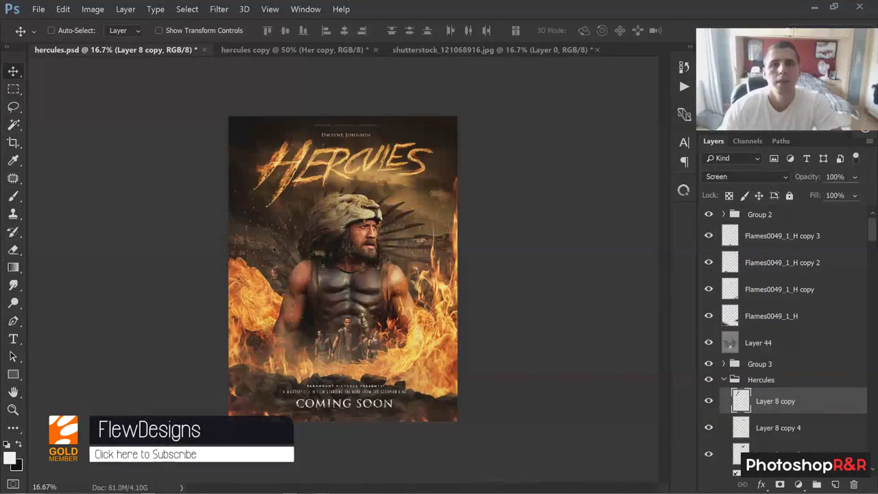